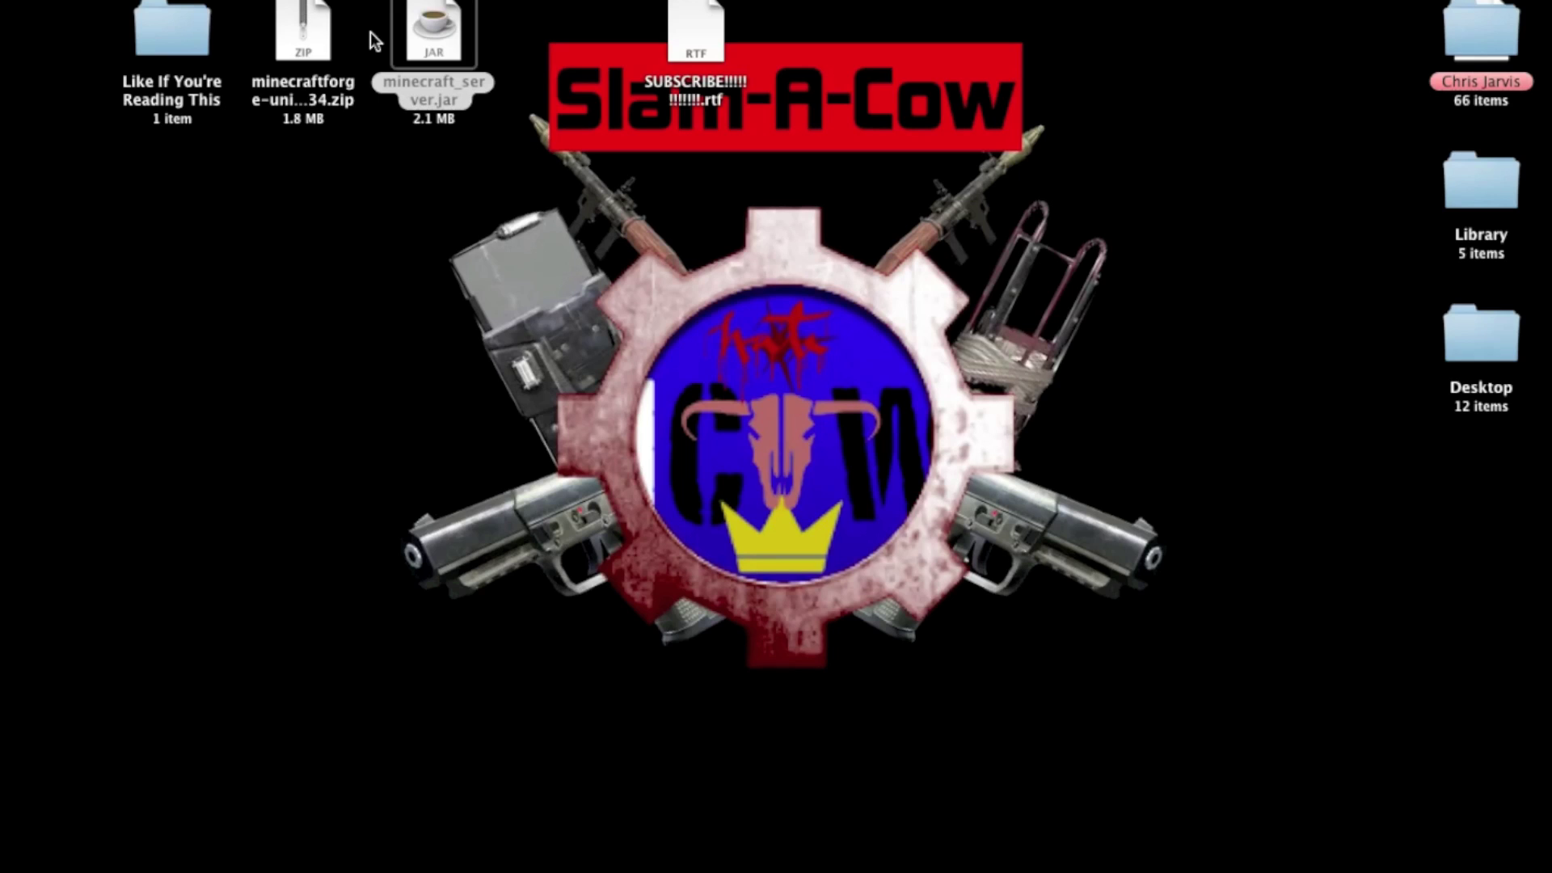
mouse_move(285, 42)
left_mouse_down()
mouse_move(336, 178)
mouse_move(561, 188)
mouse_move(318, 71)
mouse_move(288, 37)
left_mouse_up()
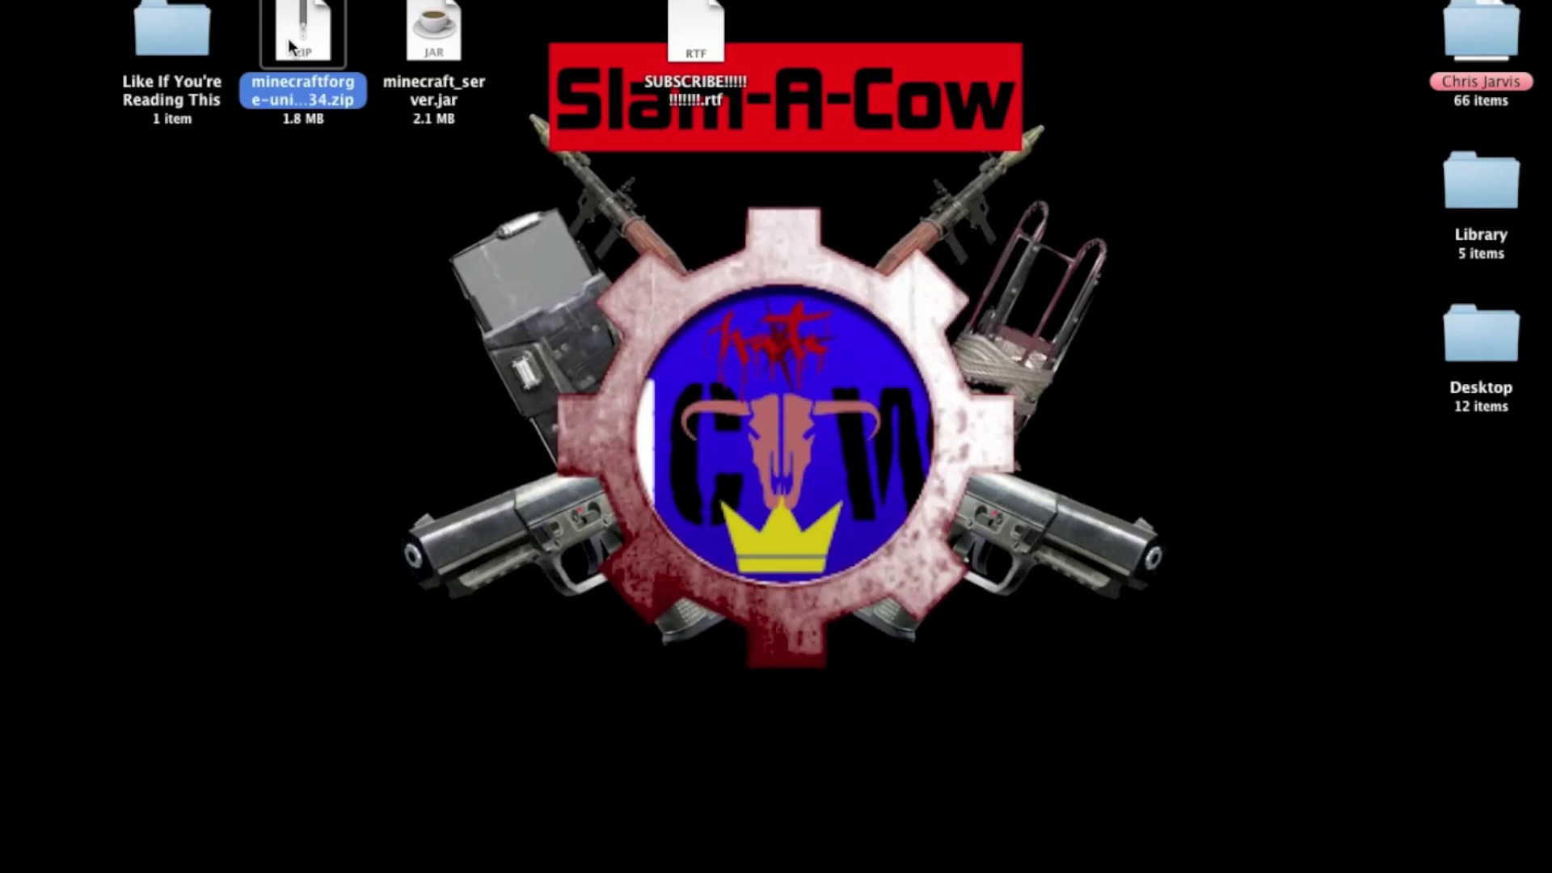
left_click(261, 236)
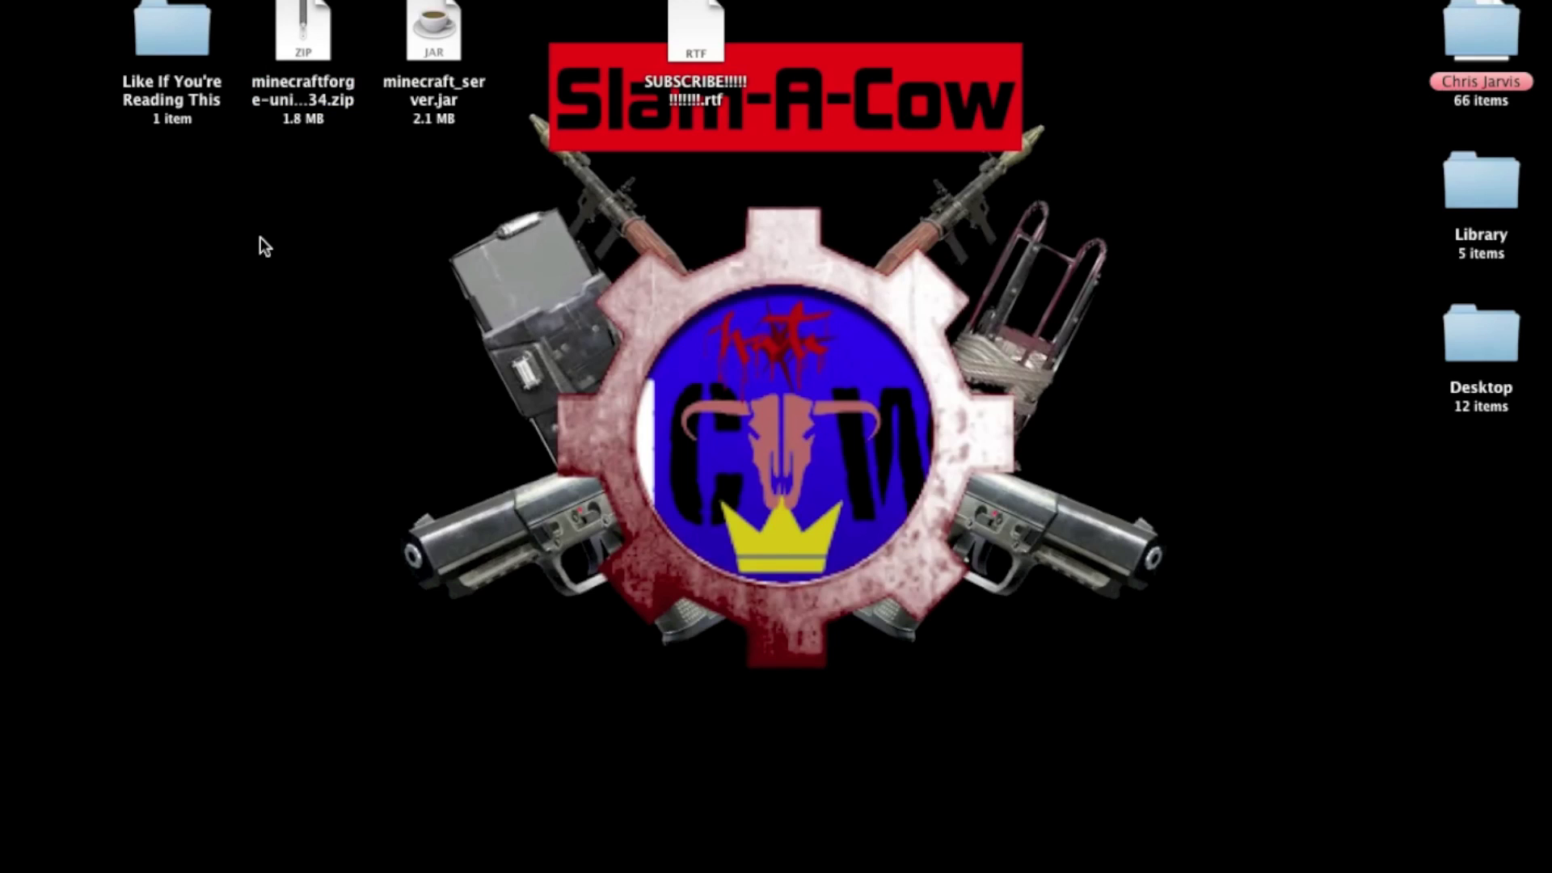
mouse_move(294, 26)
left_mouse_down()
mouse_move(294, 93)
mouse_move(288, 13)
left_mouse_up()
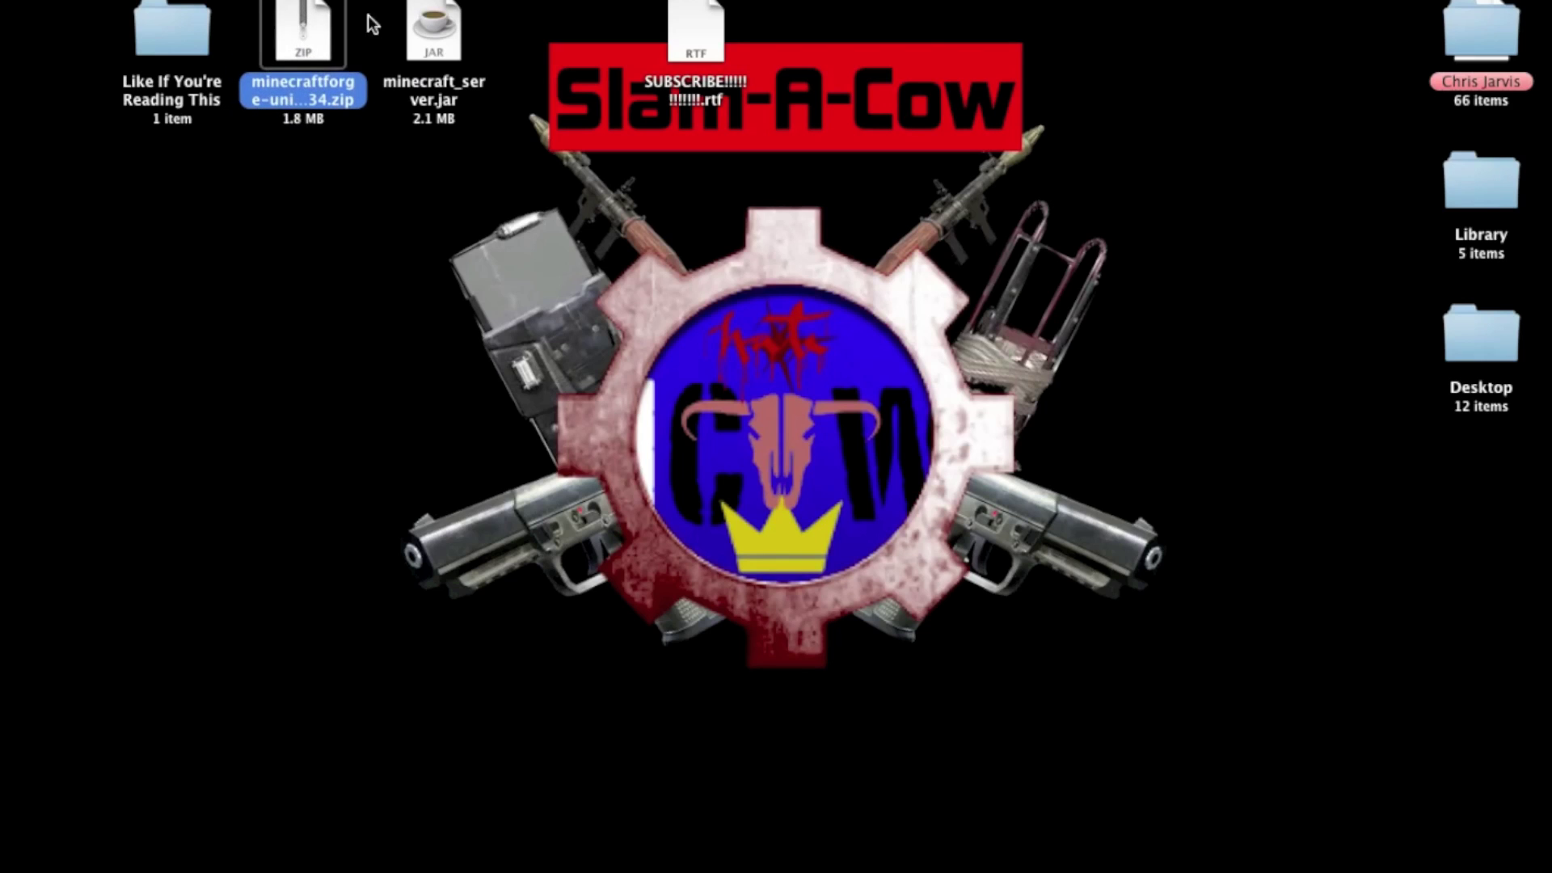
left_click_drag(431, 25, 431, 40)
left_click(521, 200)
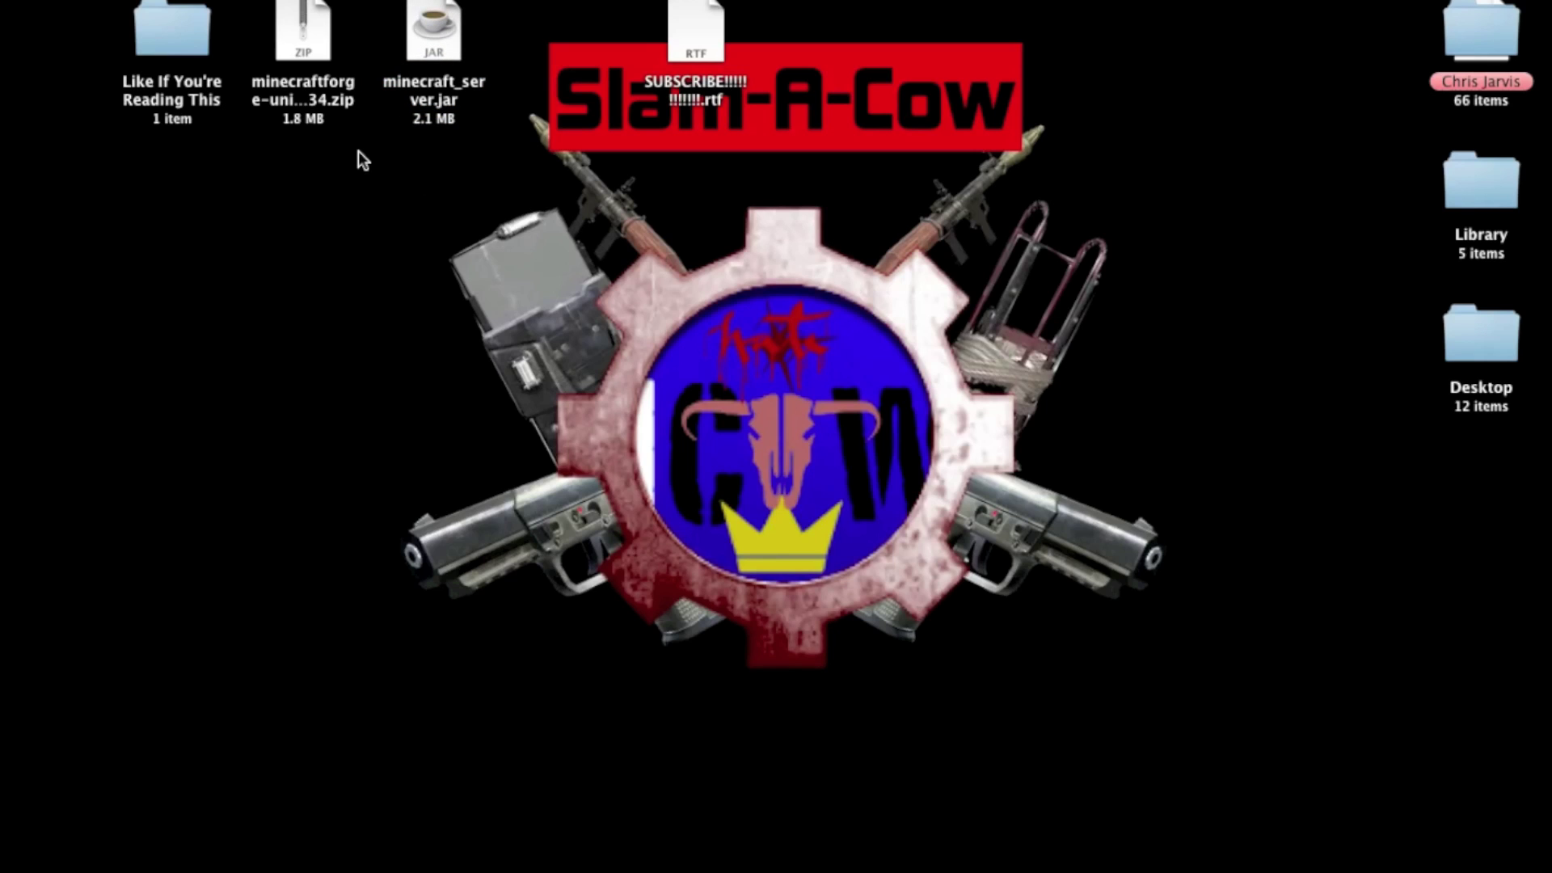
right_click(310, 34)
left_click(221, 158)
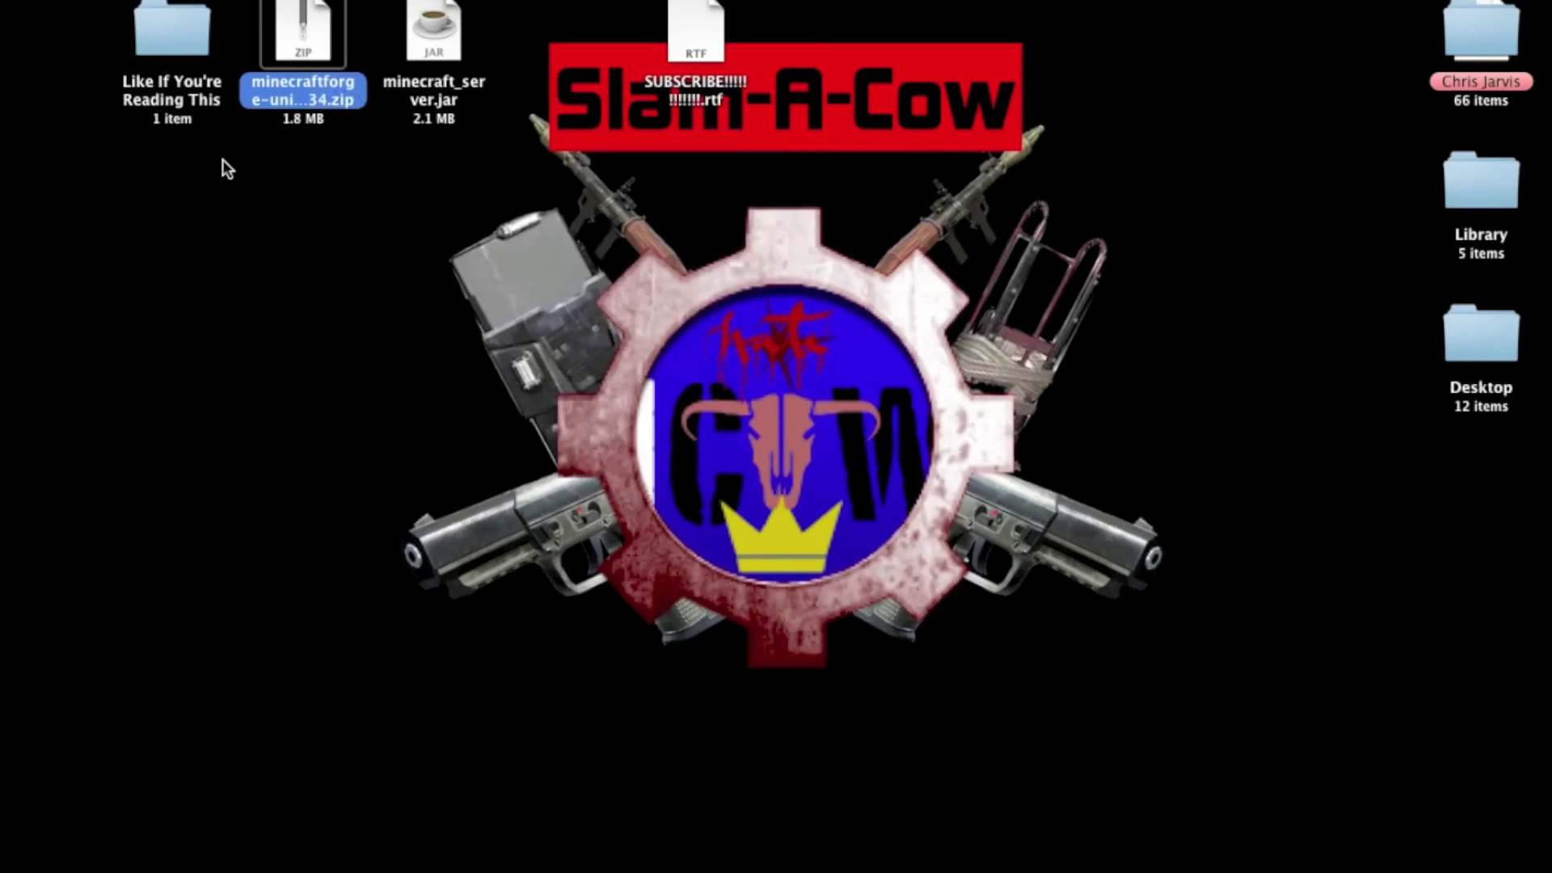
- Move minecraft_server.jar into the "Like If You're Reading This" folder and launch the server from there
left_click_drag(433, 20, 158, 26)
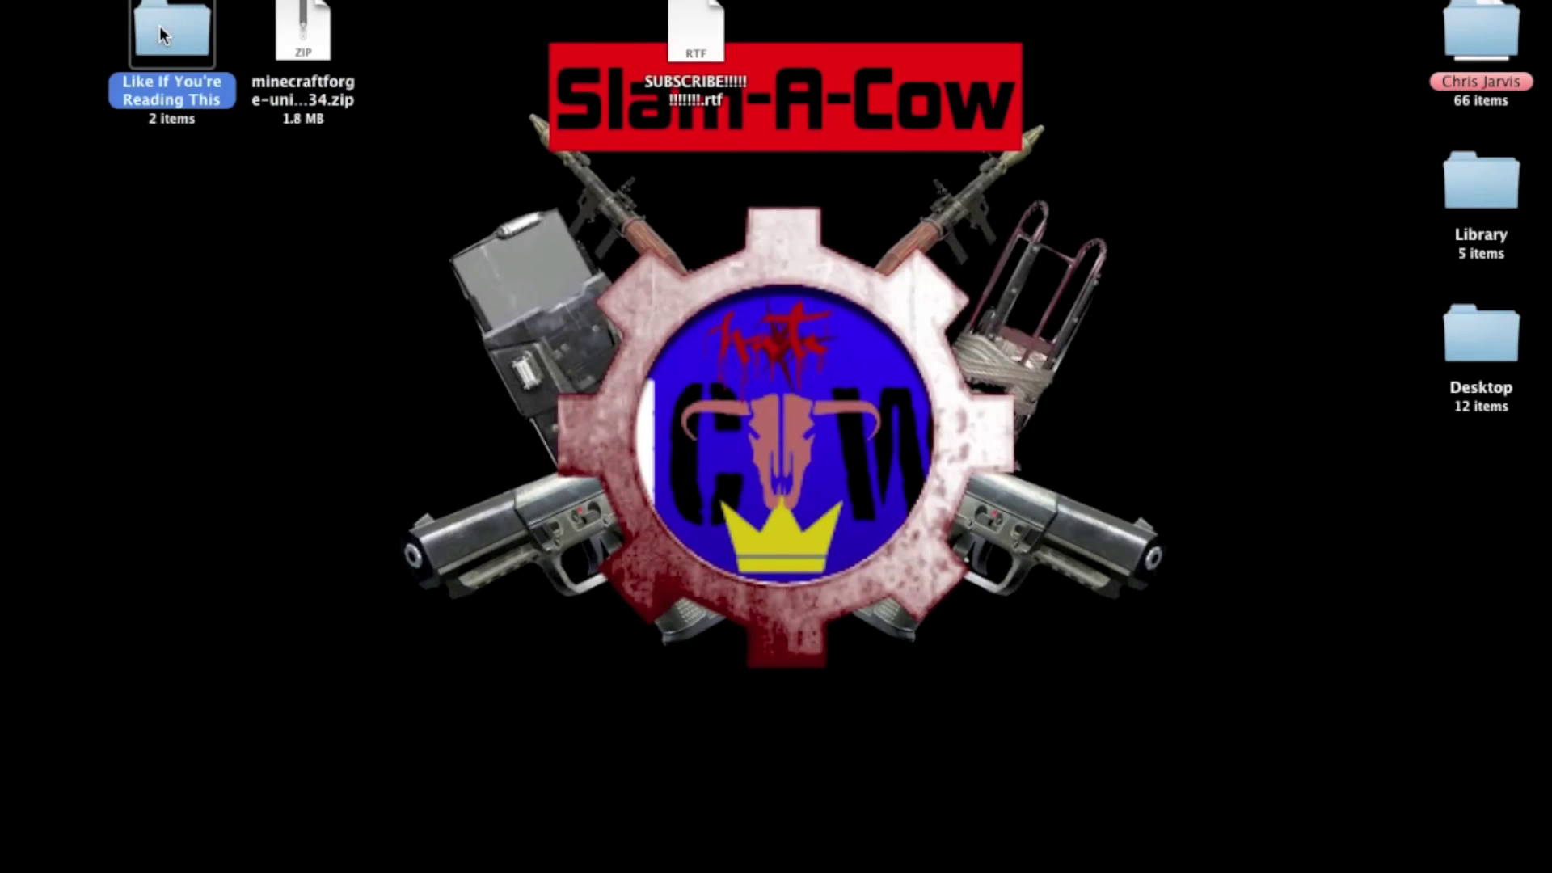
double_click(170, 31)
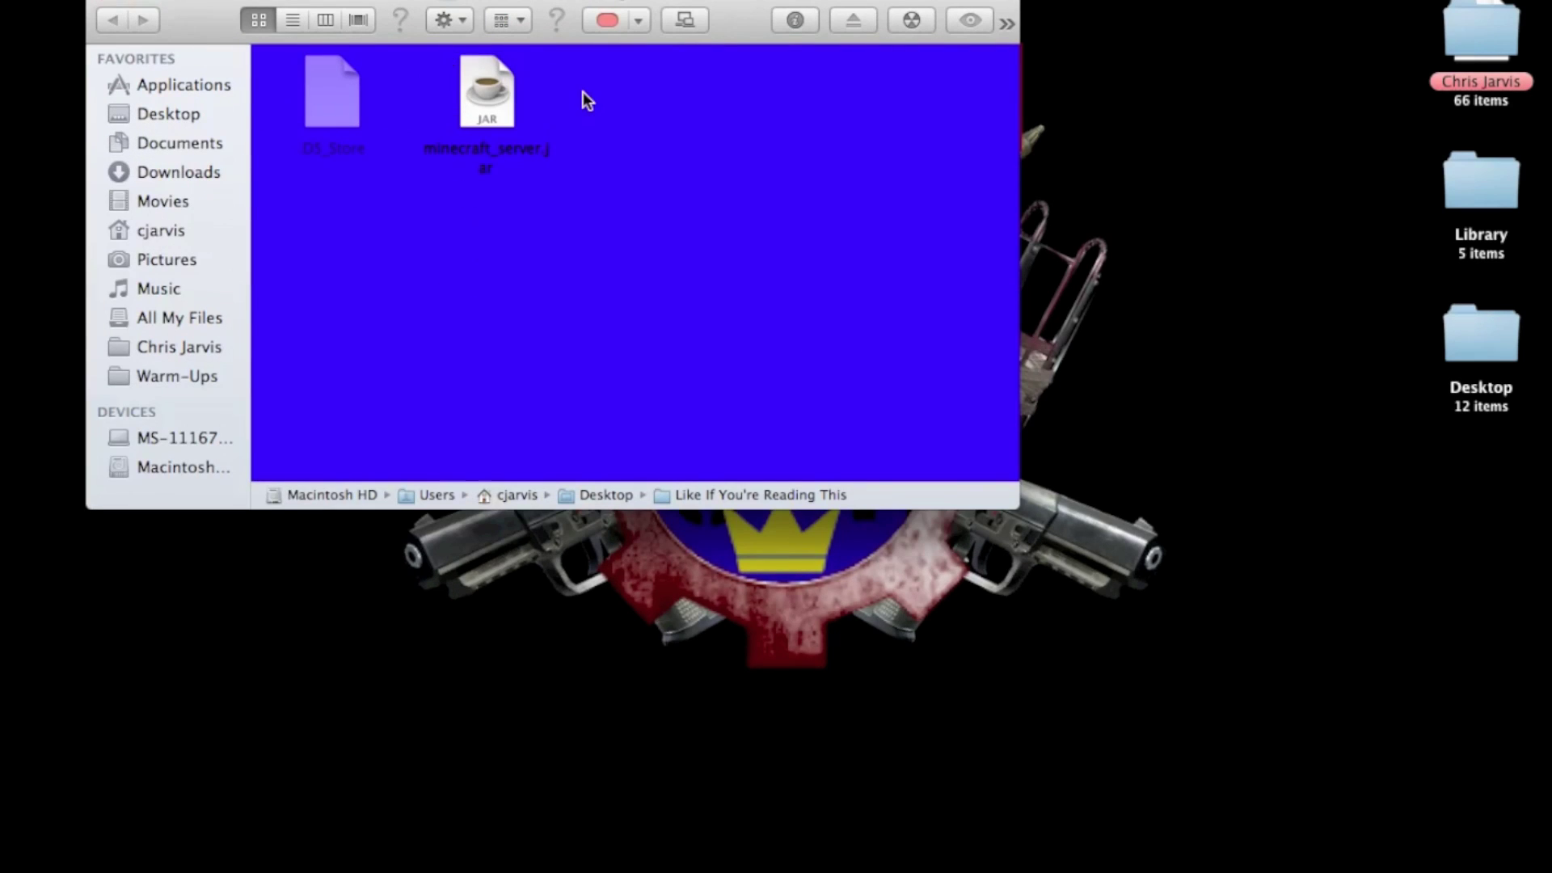
left_click(496, 95)
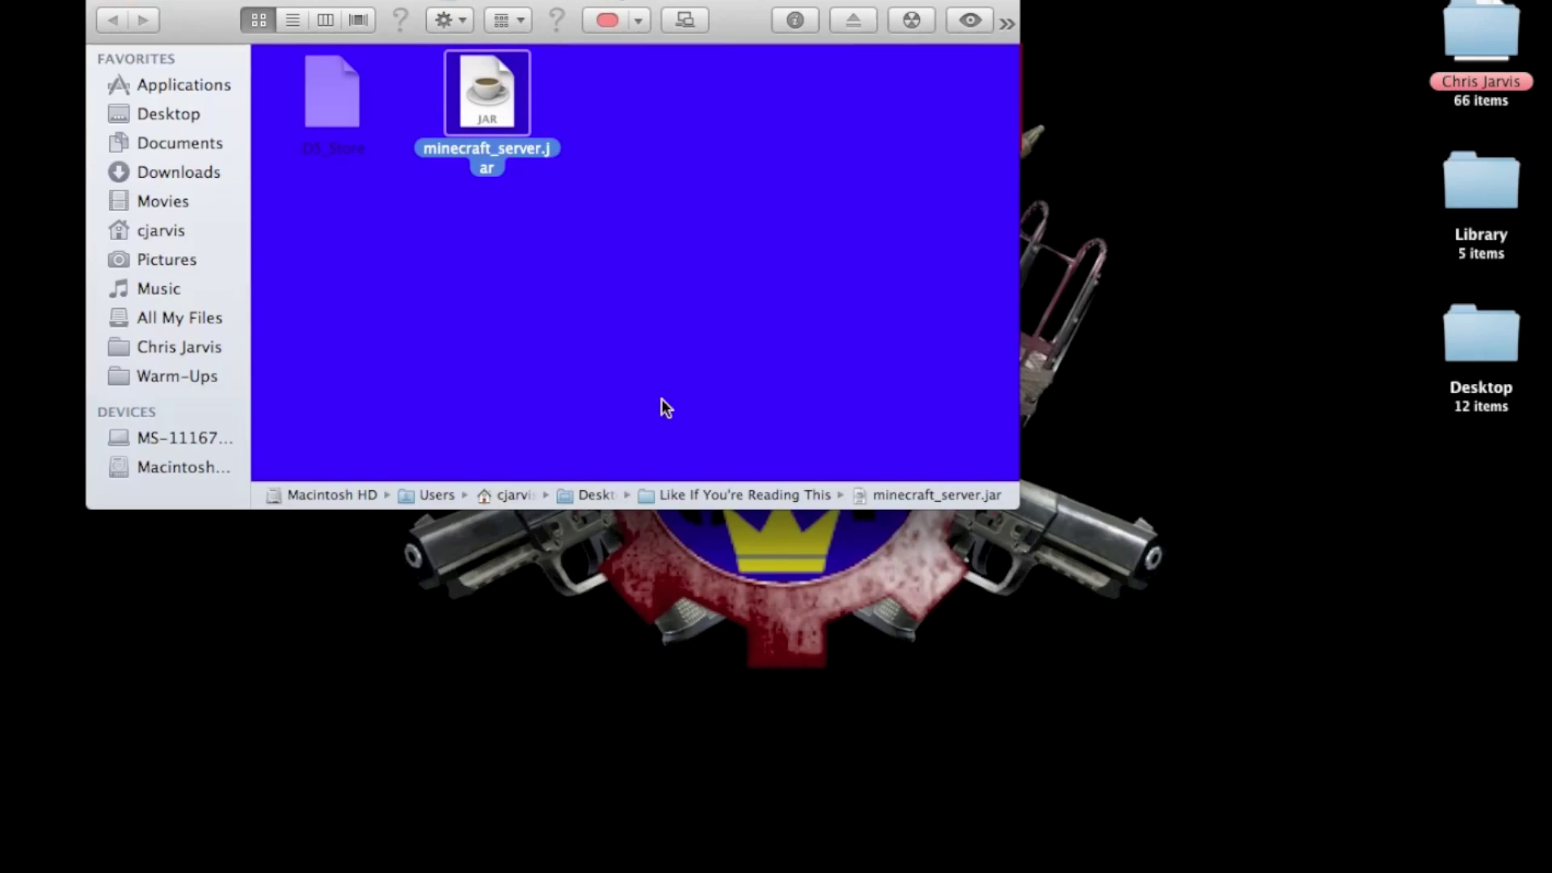
left_click(880, 675)
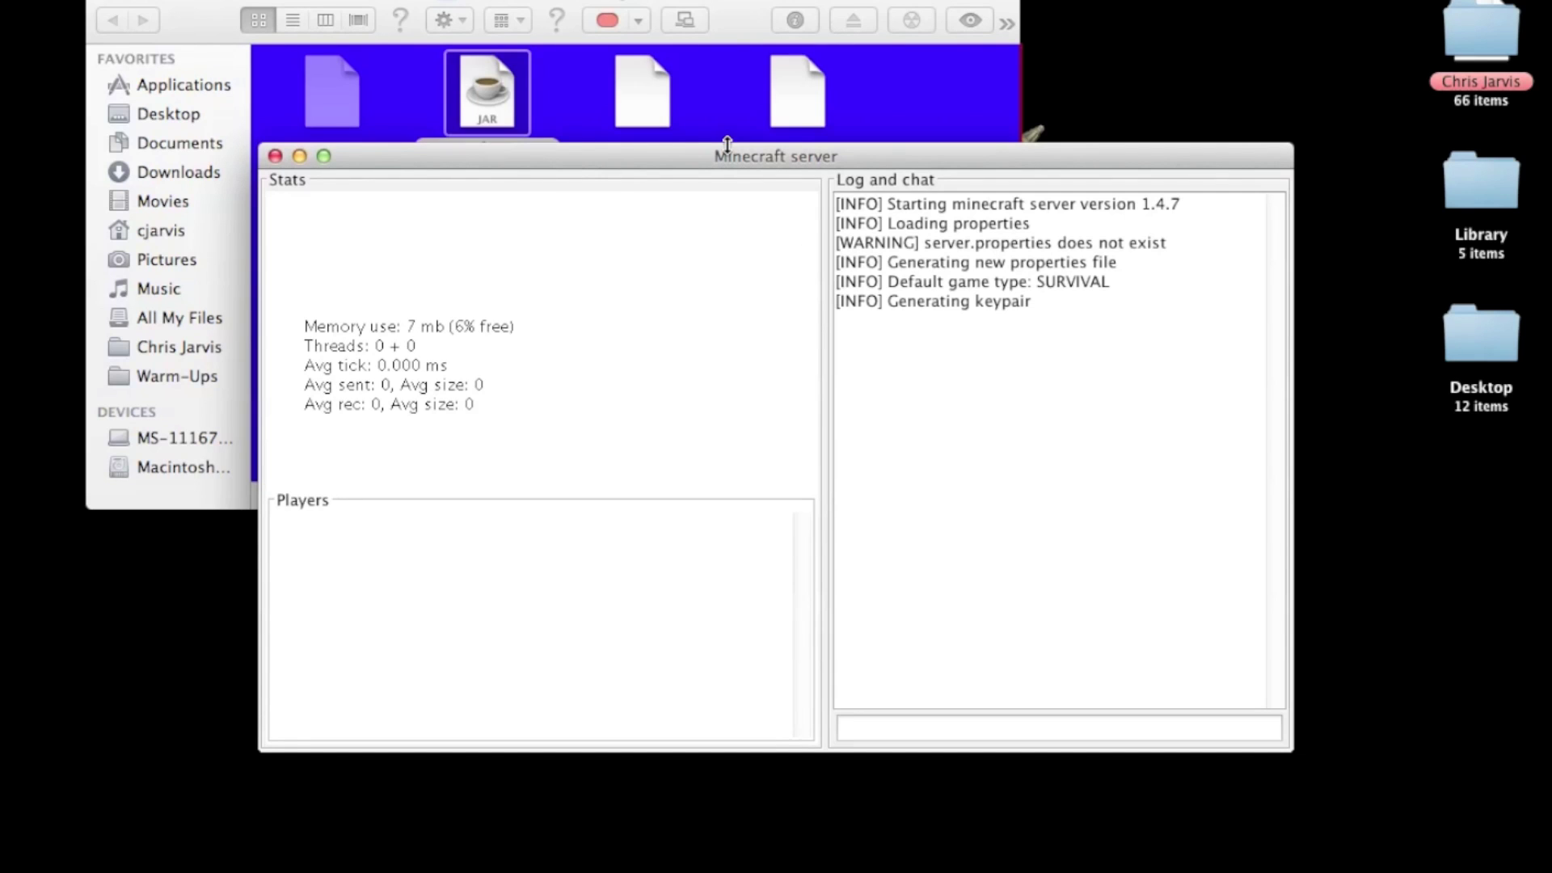
left_click_drag(705, 158, 543, 353)
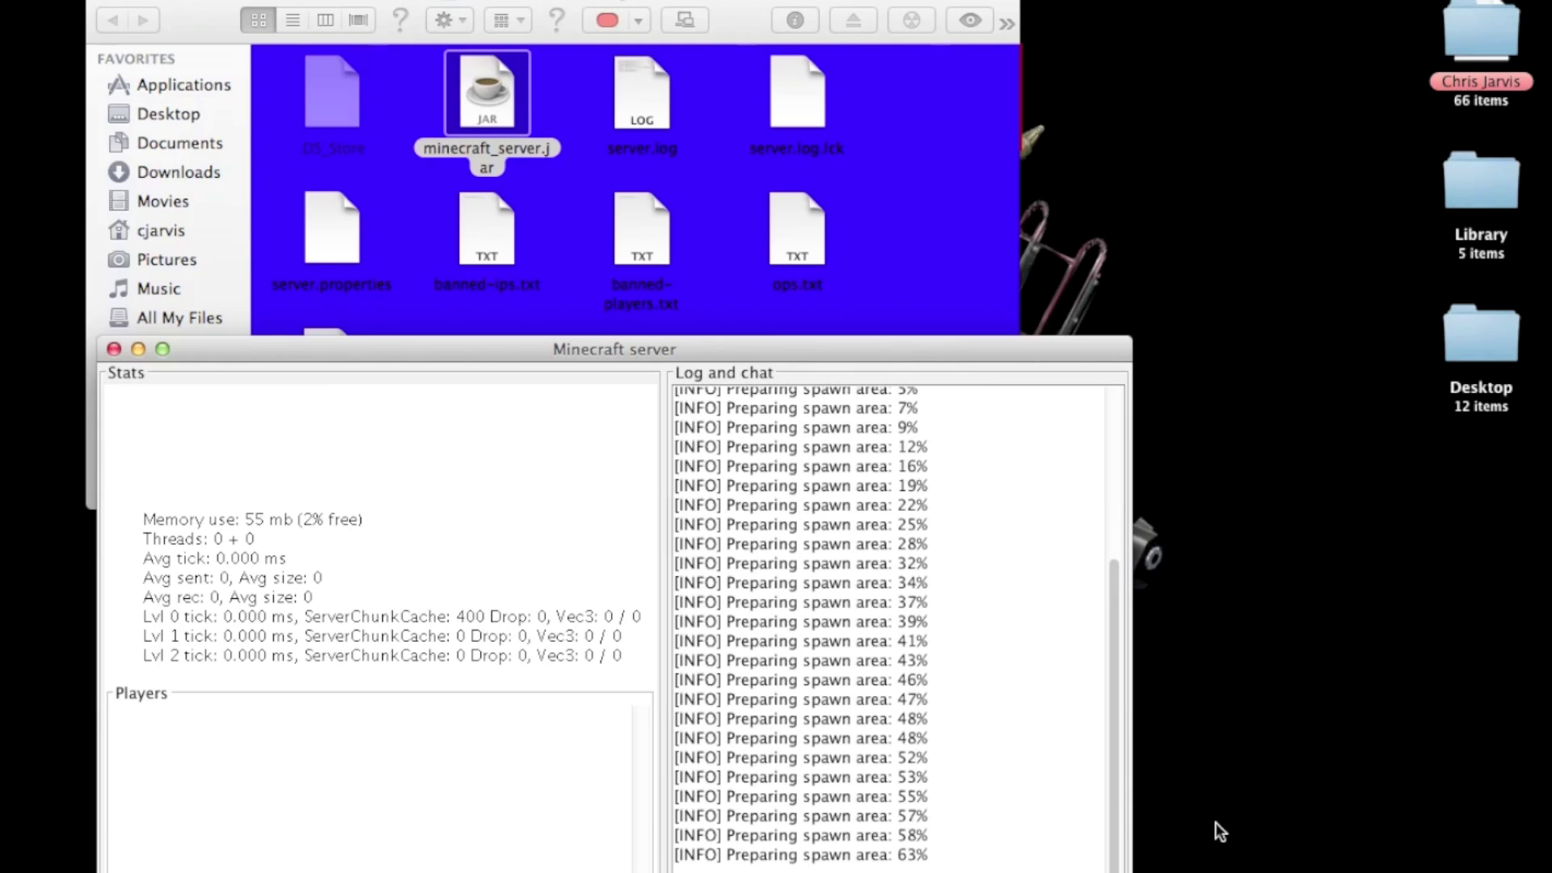
- Move the server folder's window away from the desktop files and open the file info for the minecraftforge zip
left_click(891, 236)
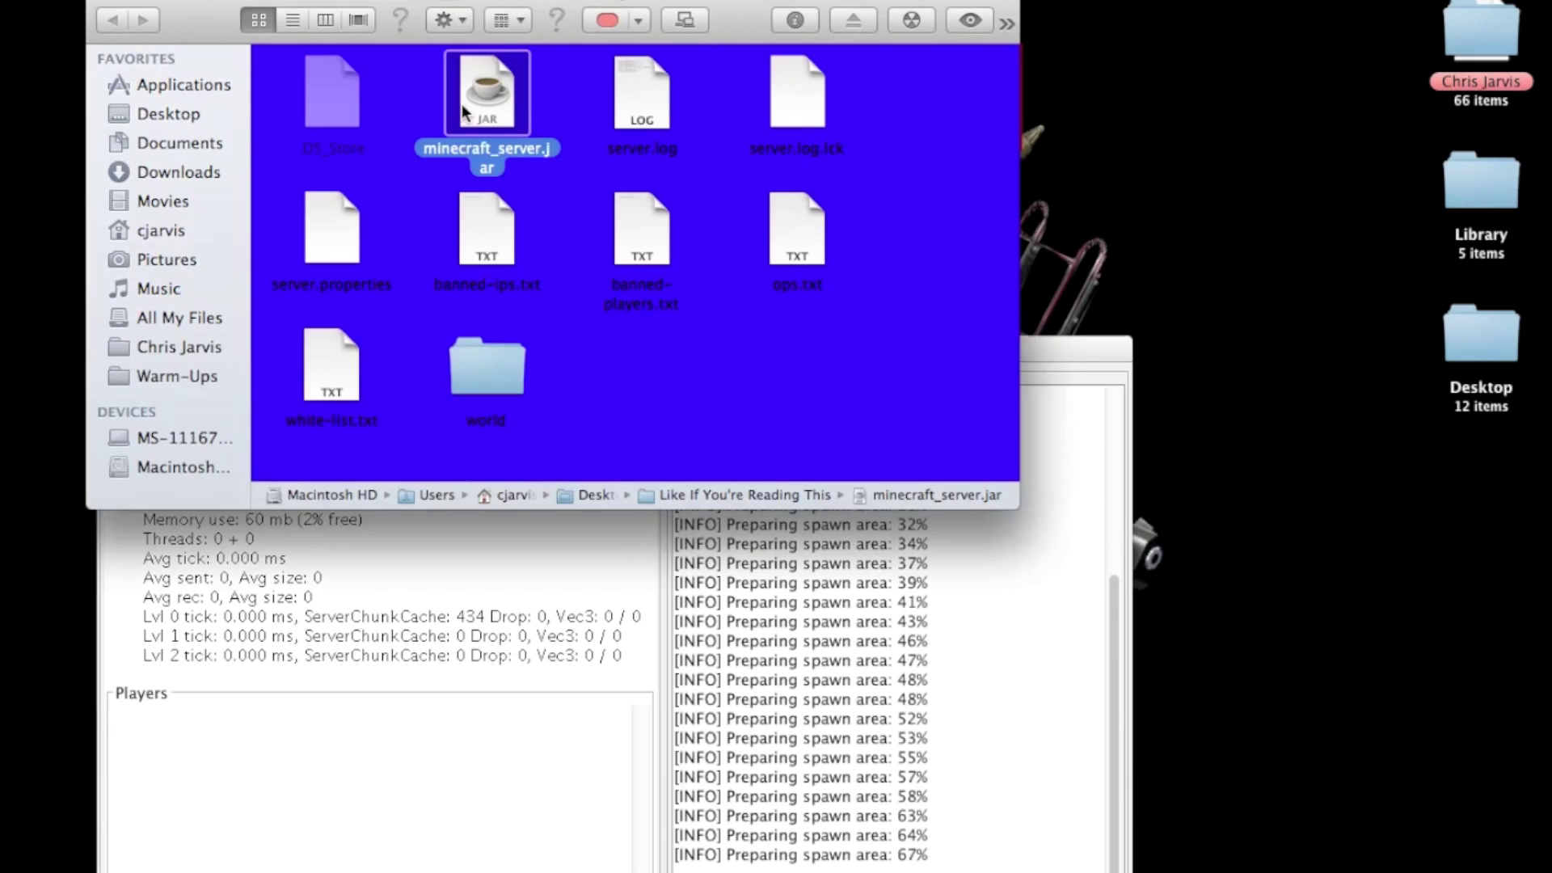
left_click_drag(304, 1, 680, 1)
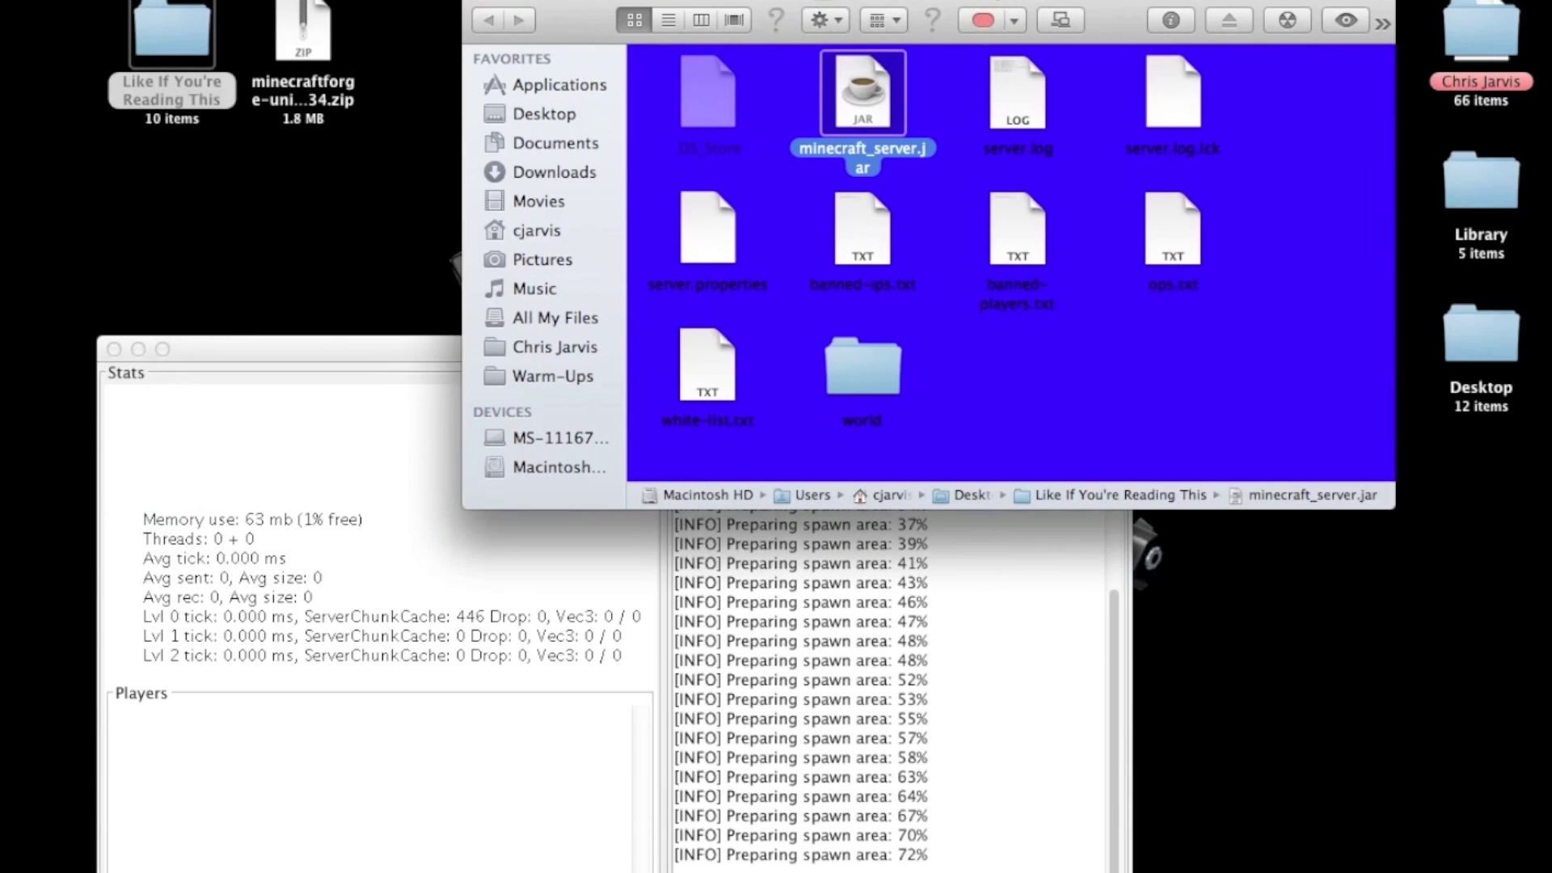
left_click(250, 85)
right_click(292, 36)
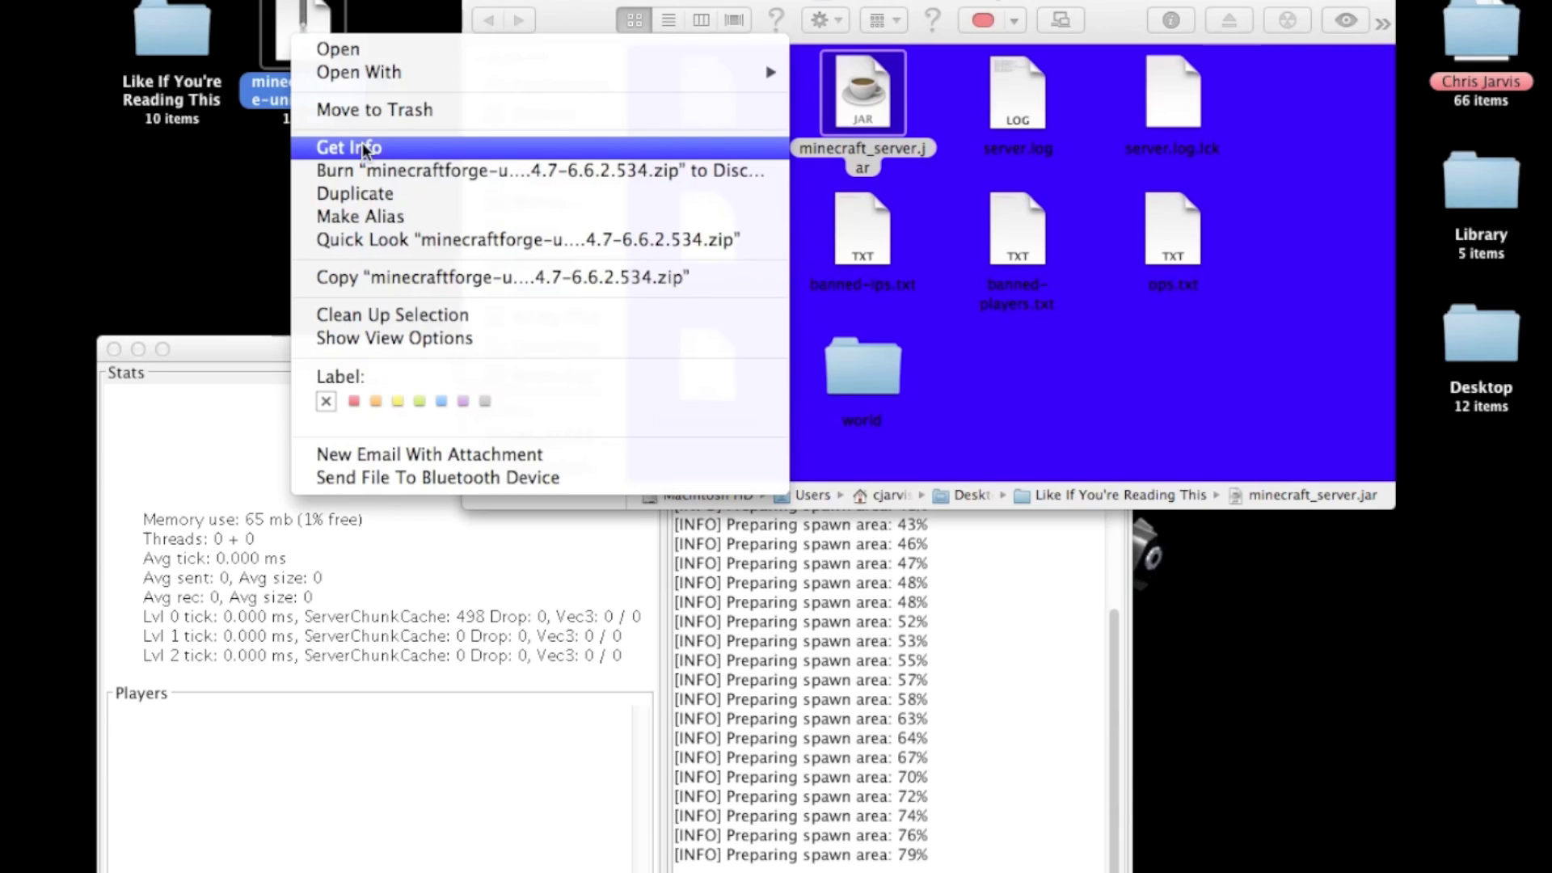
left_click(327, 144)
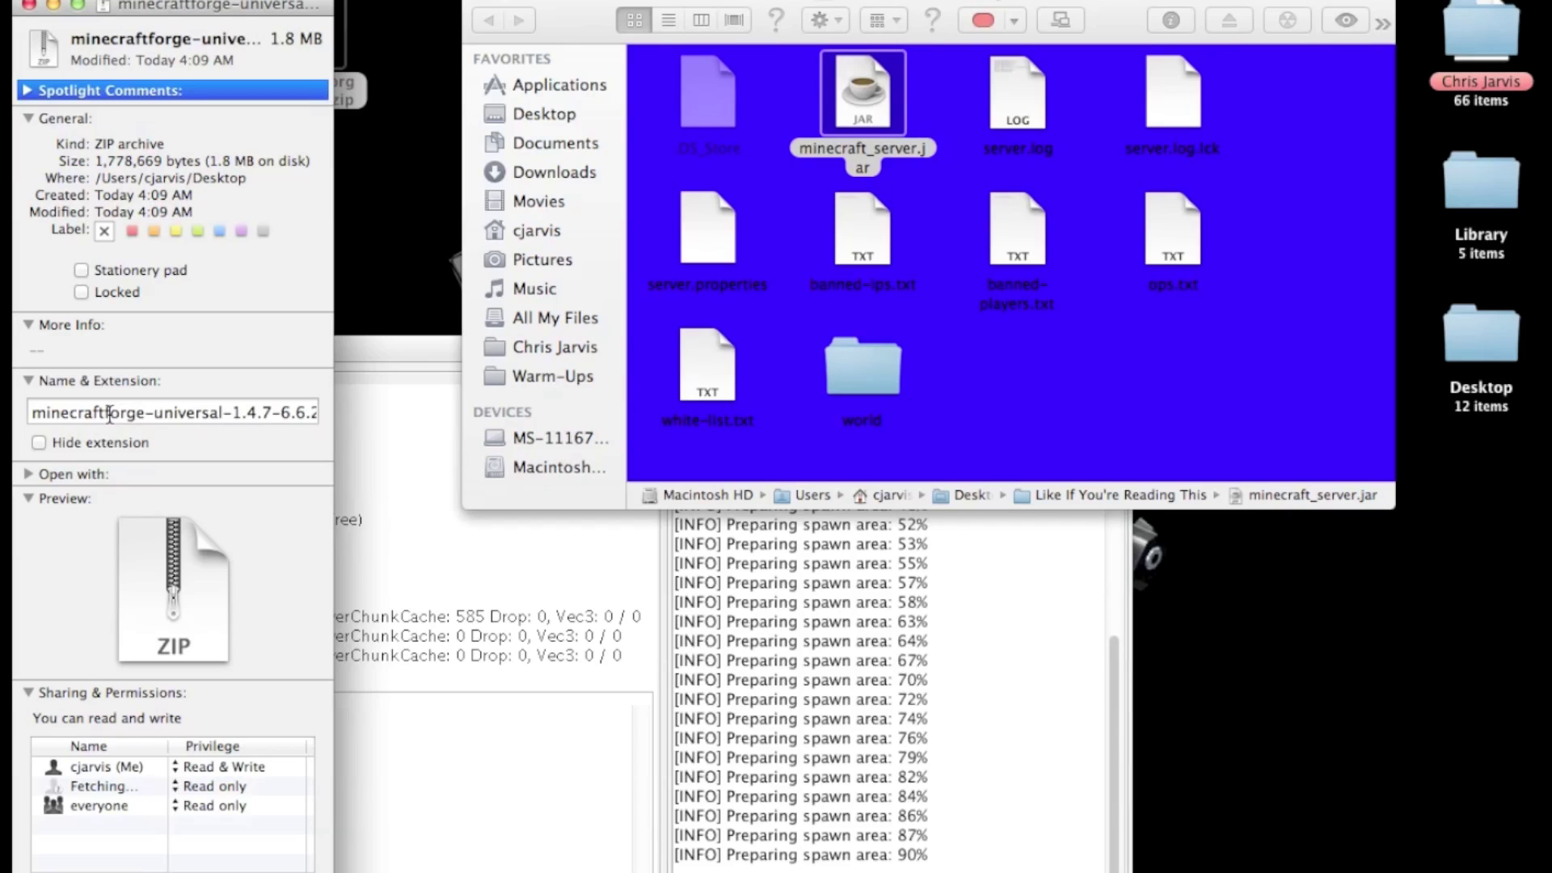
- Shorten the Forge archive's name to Forge.zip in its file info
left_click(109, 414)
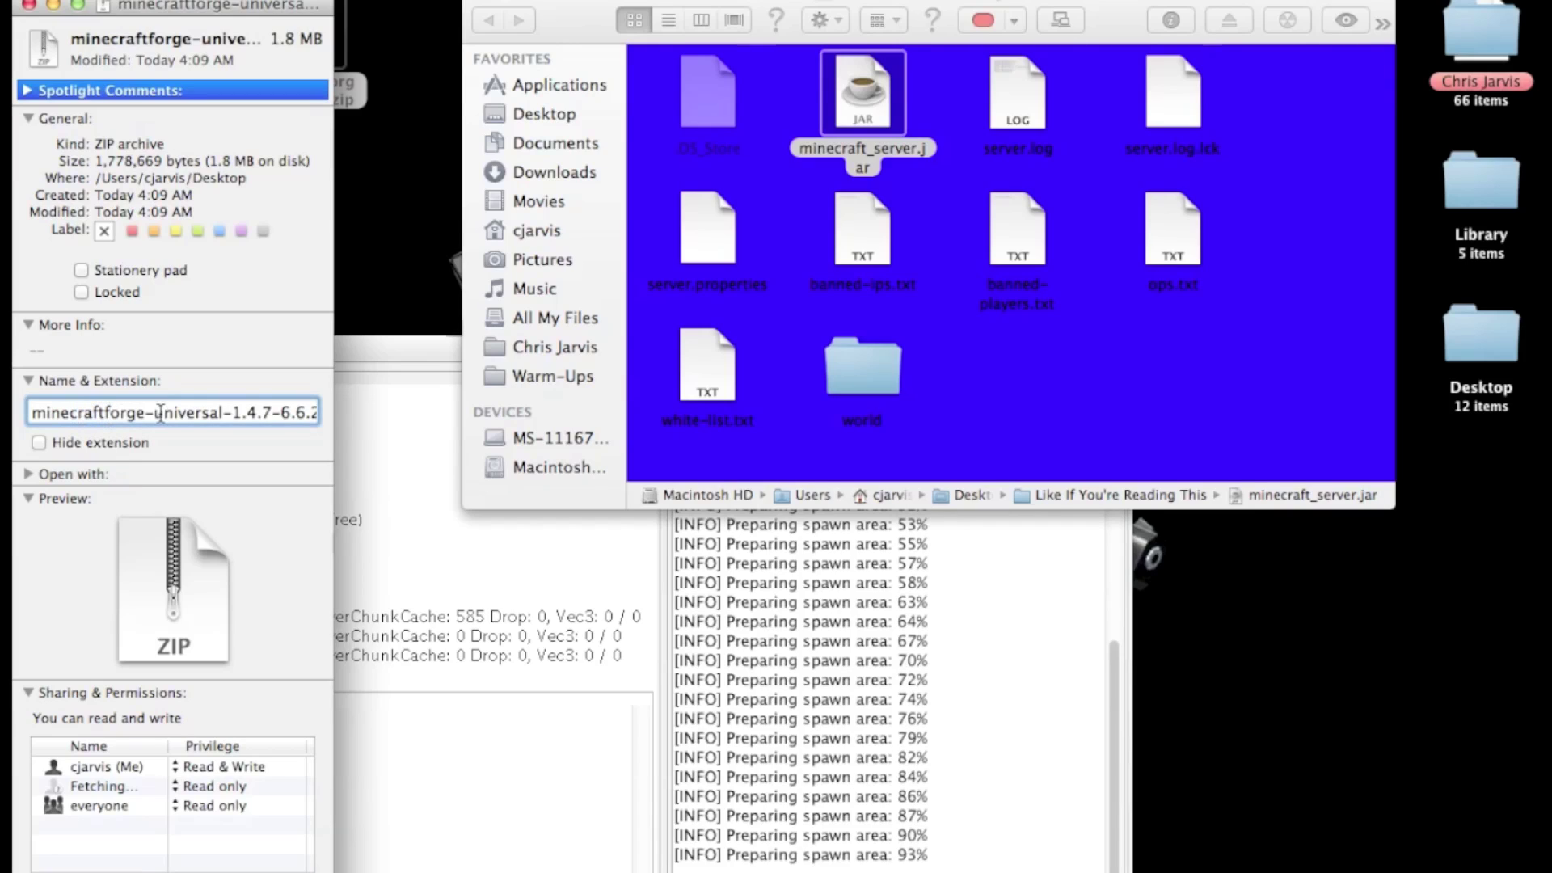
left_click_drag(161, 414, 384, 378)
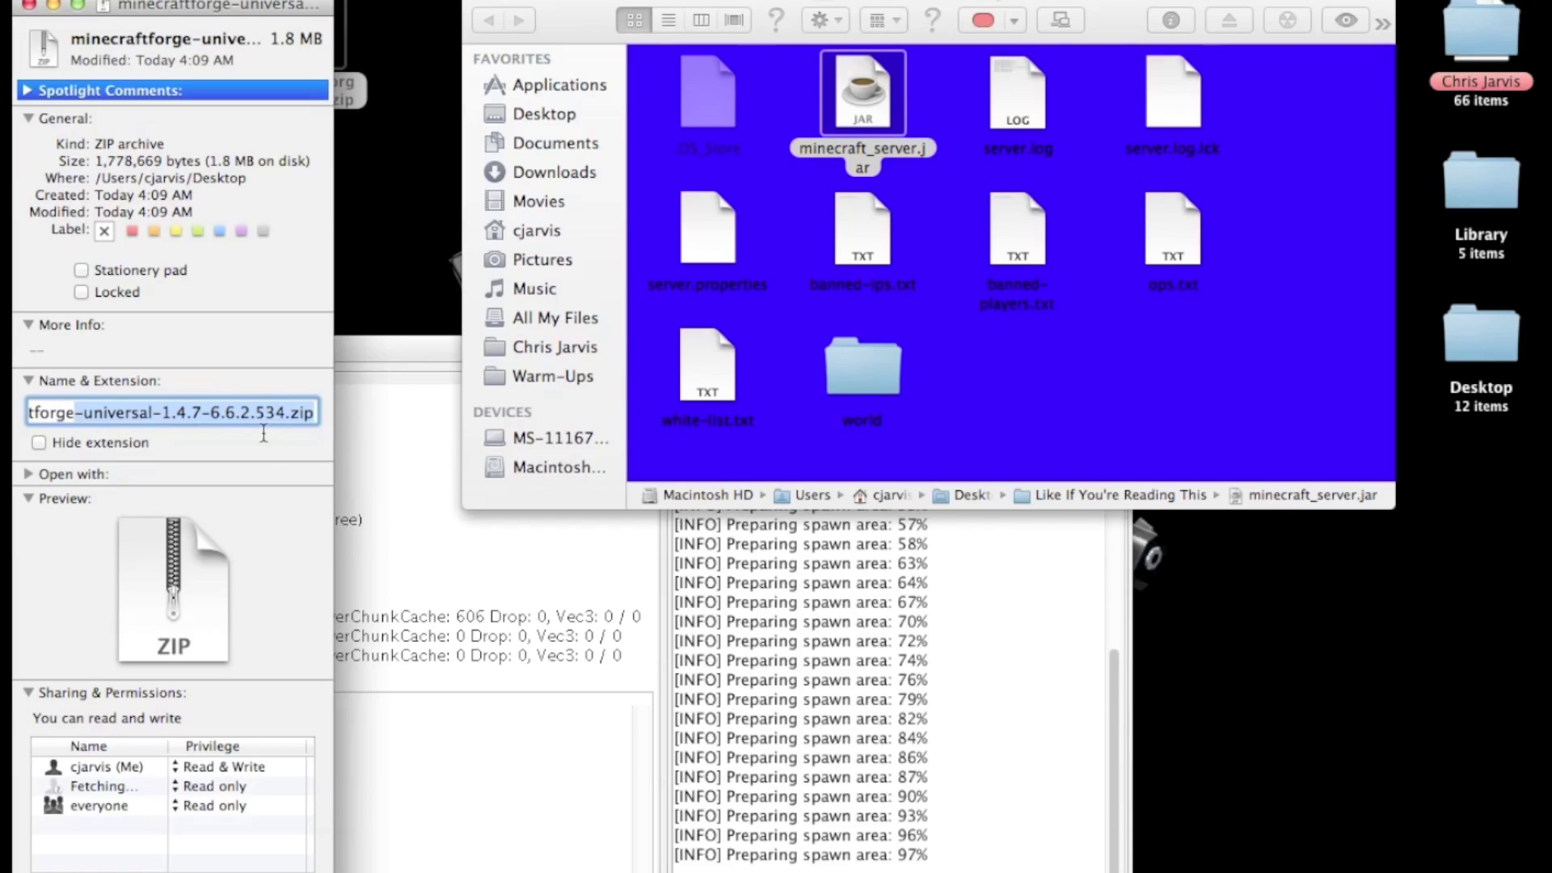
key("BackSpace")
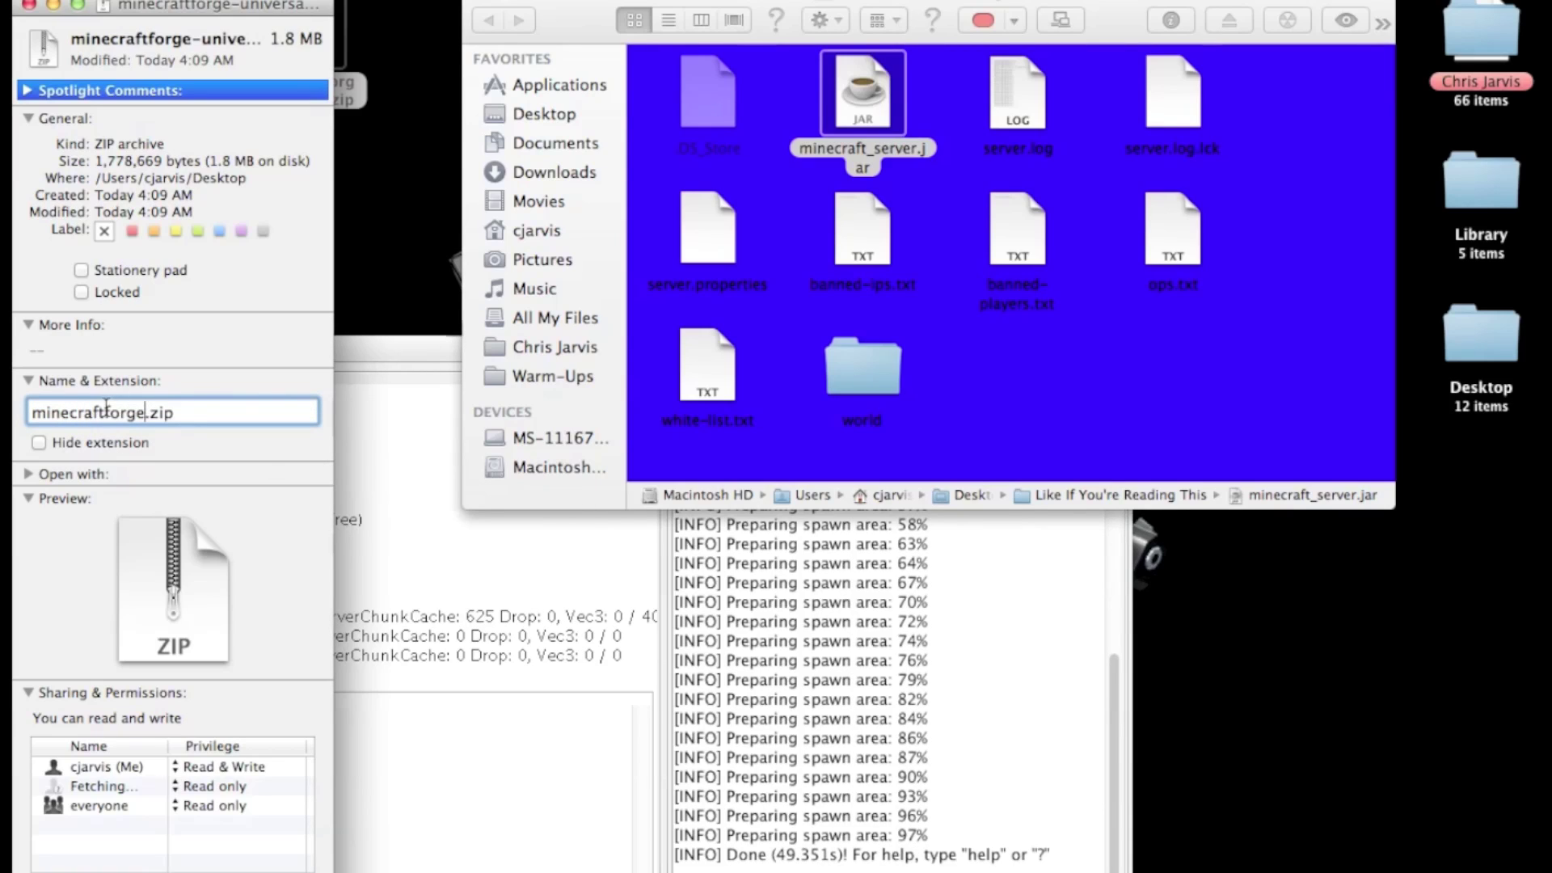
left_click_drag(107, 406, 144, 409)
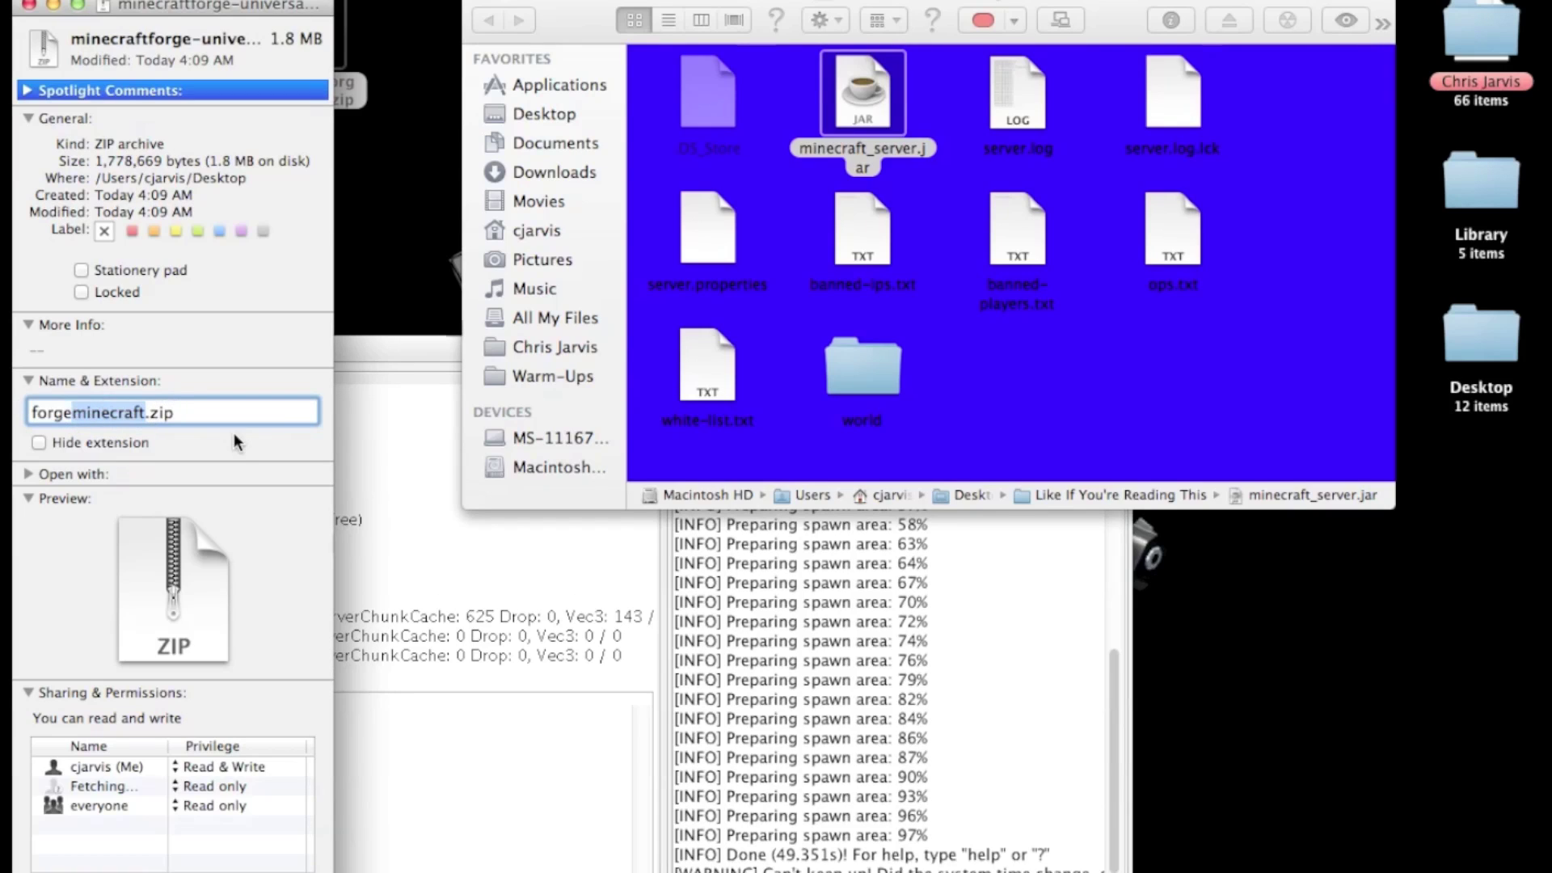
key("super+z")
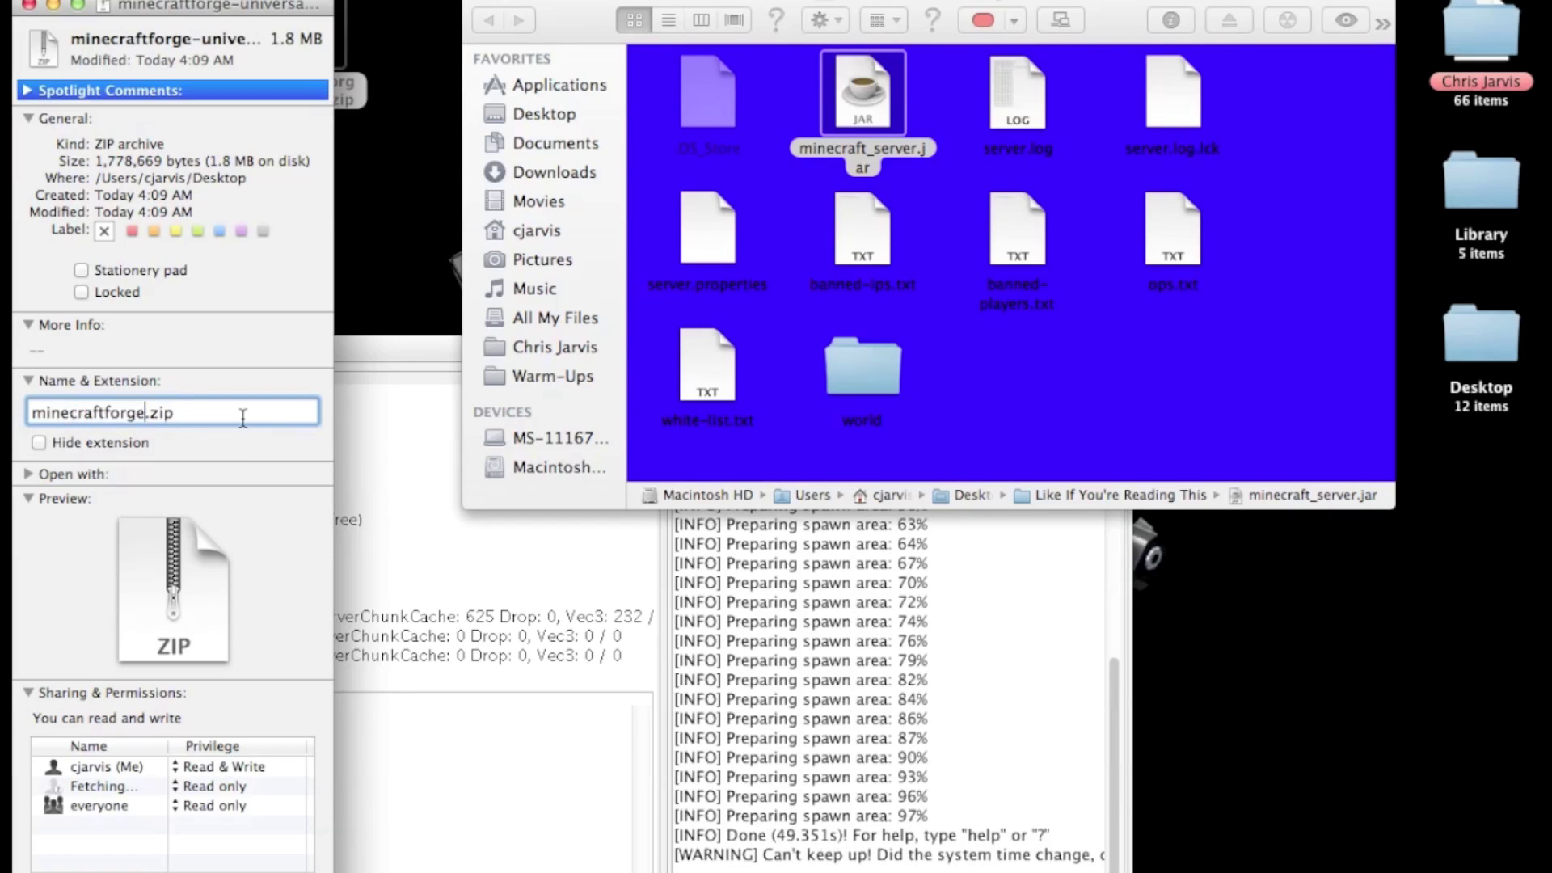
left_click_drag(113, 413, 32, 413)
key("BackSpace")
type("F")
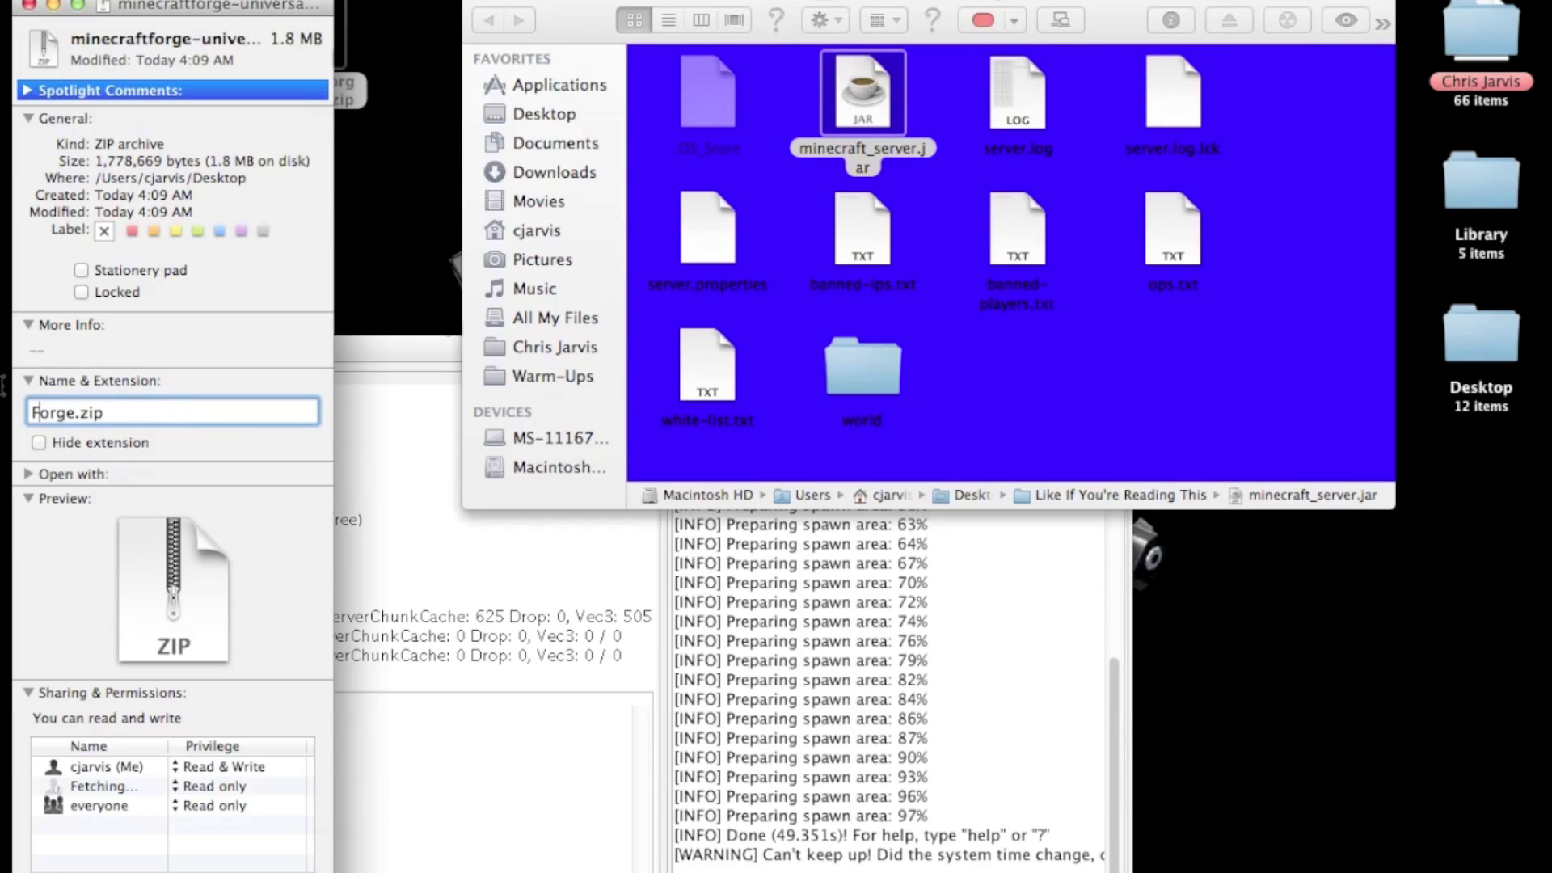
- Change the Forge file's extension to .jar and confirm using .jar
key("BackSpace")
key("BackSpace")
key("BackSpace")
type("jar")
key("Return")
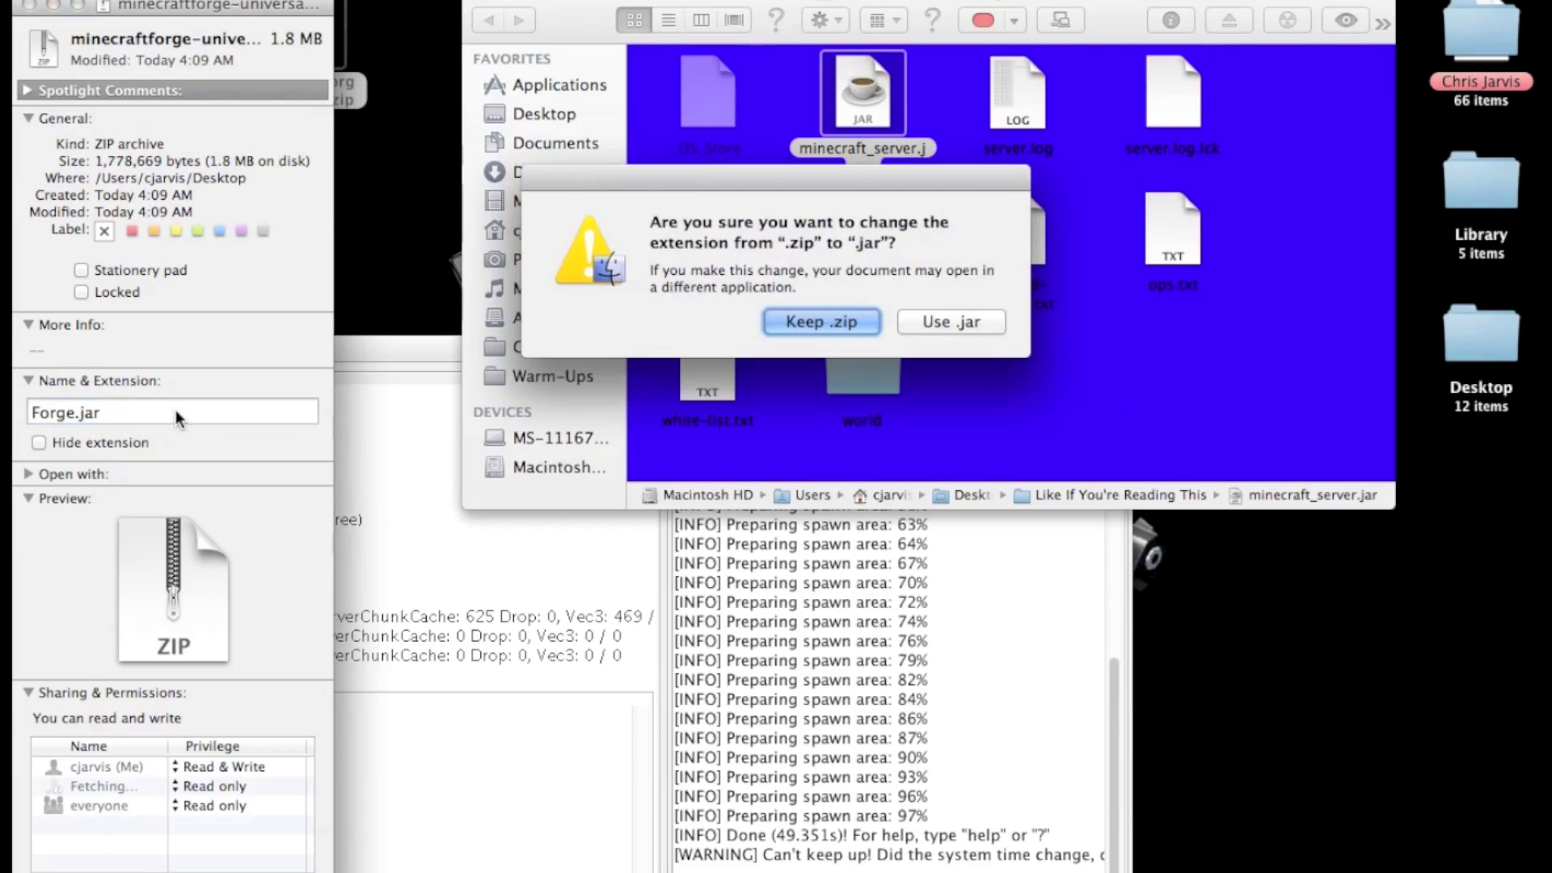
left_click(951, 322)
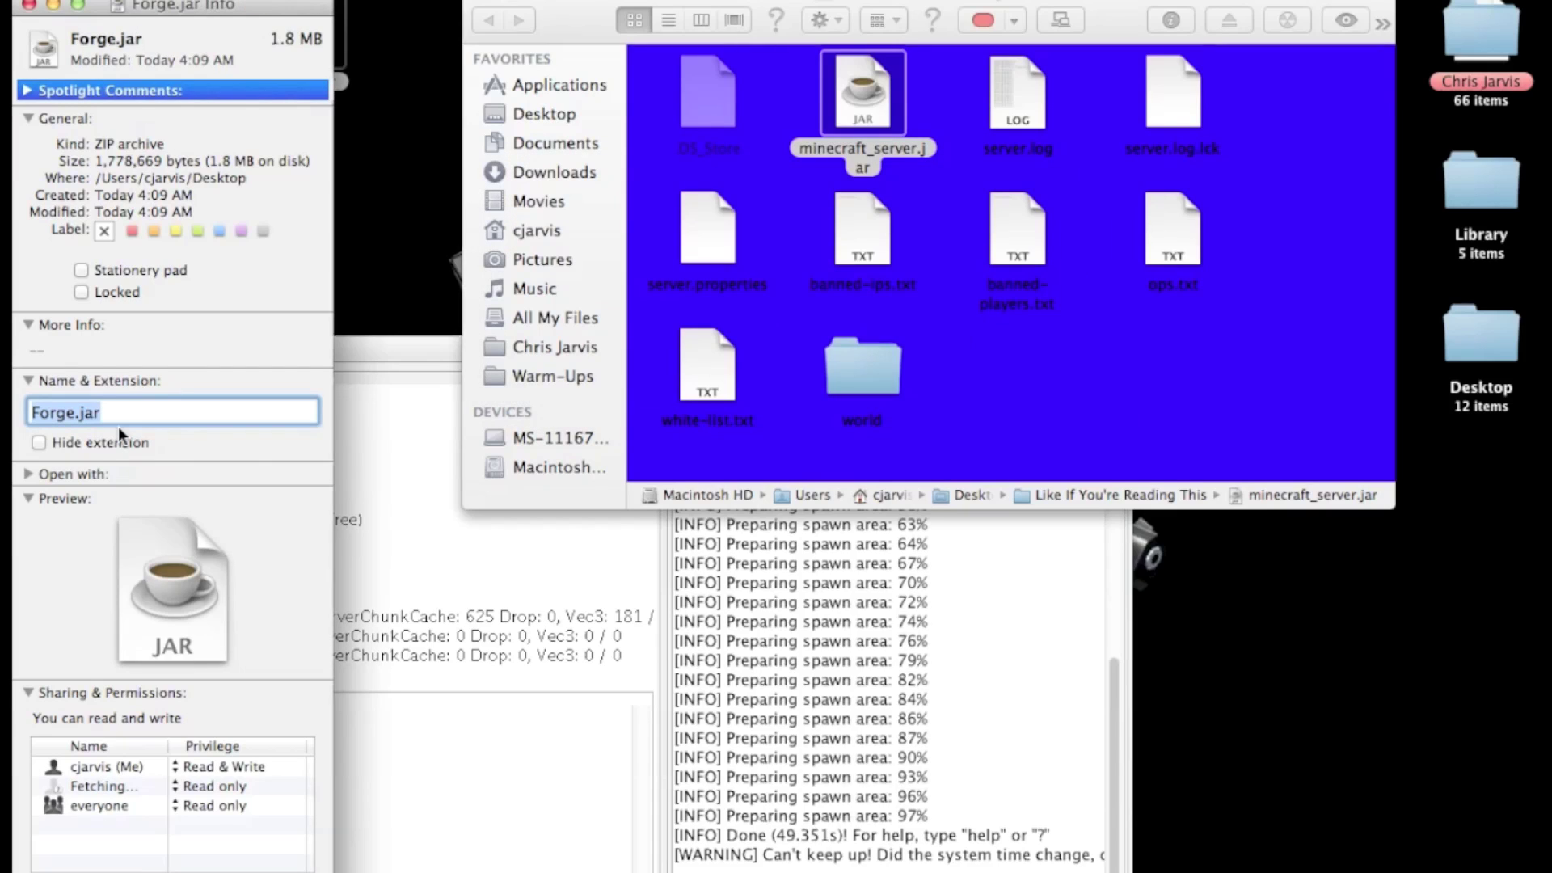
- Shut down the running Minecraft server with the console command stop
left_click(423, 716)
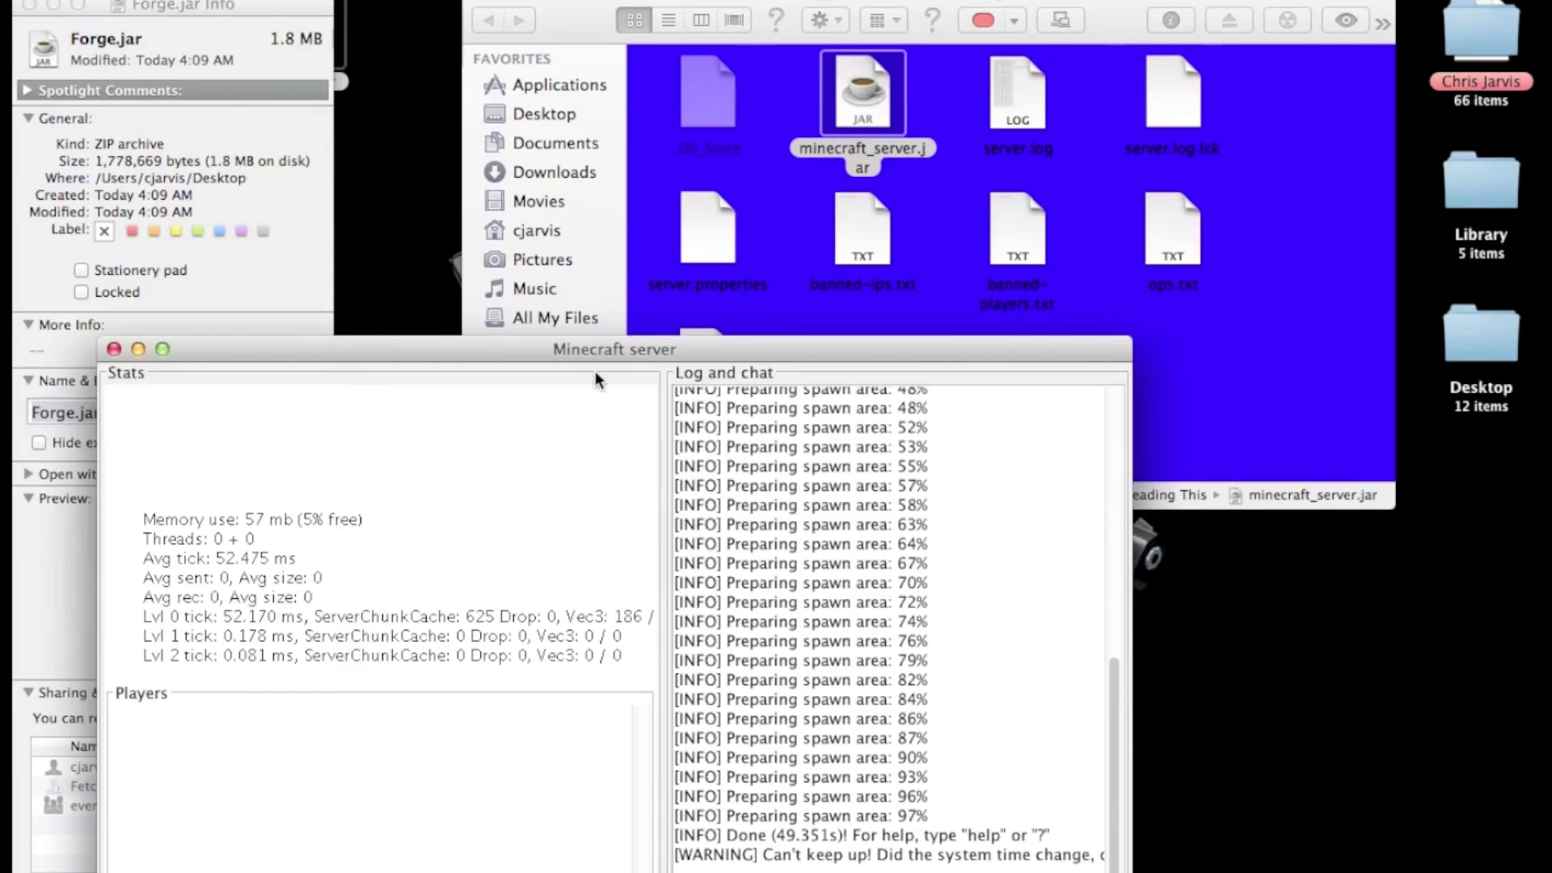
left_click_drag(591, 349, 525, 2)
left_click(775, 561)
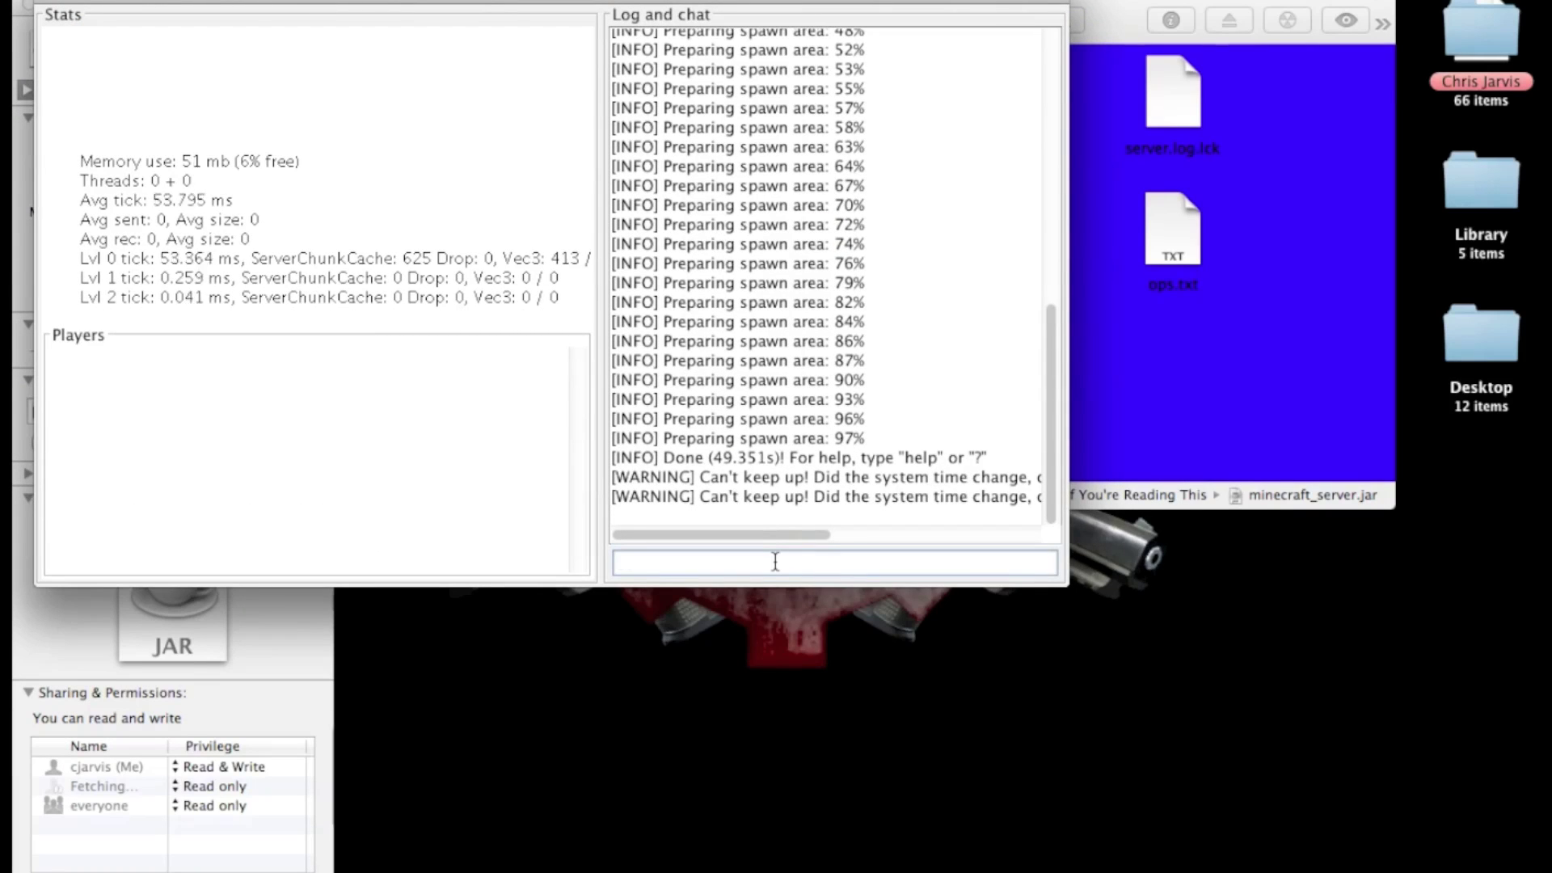
type("stop")
key("Return")
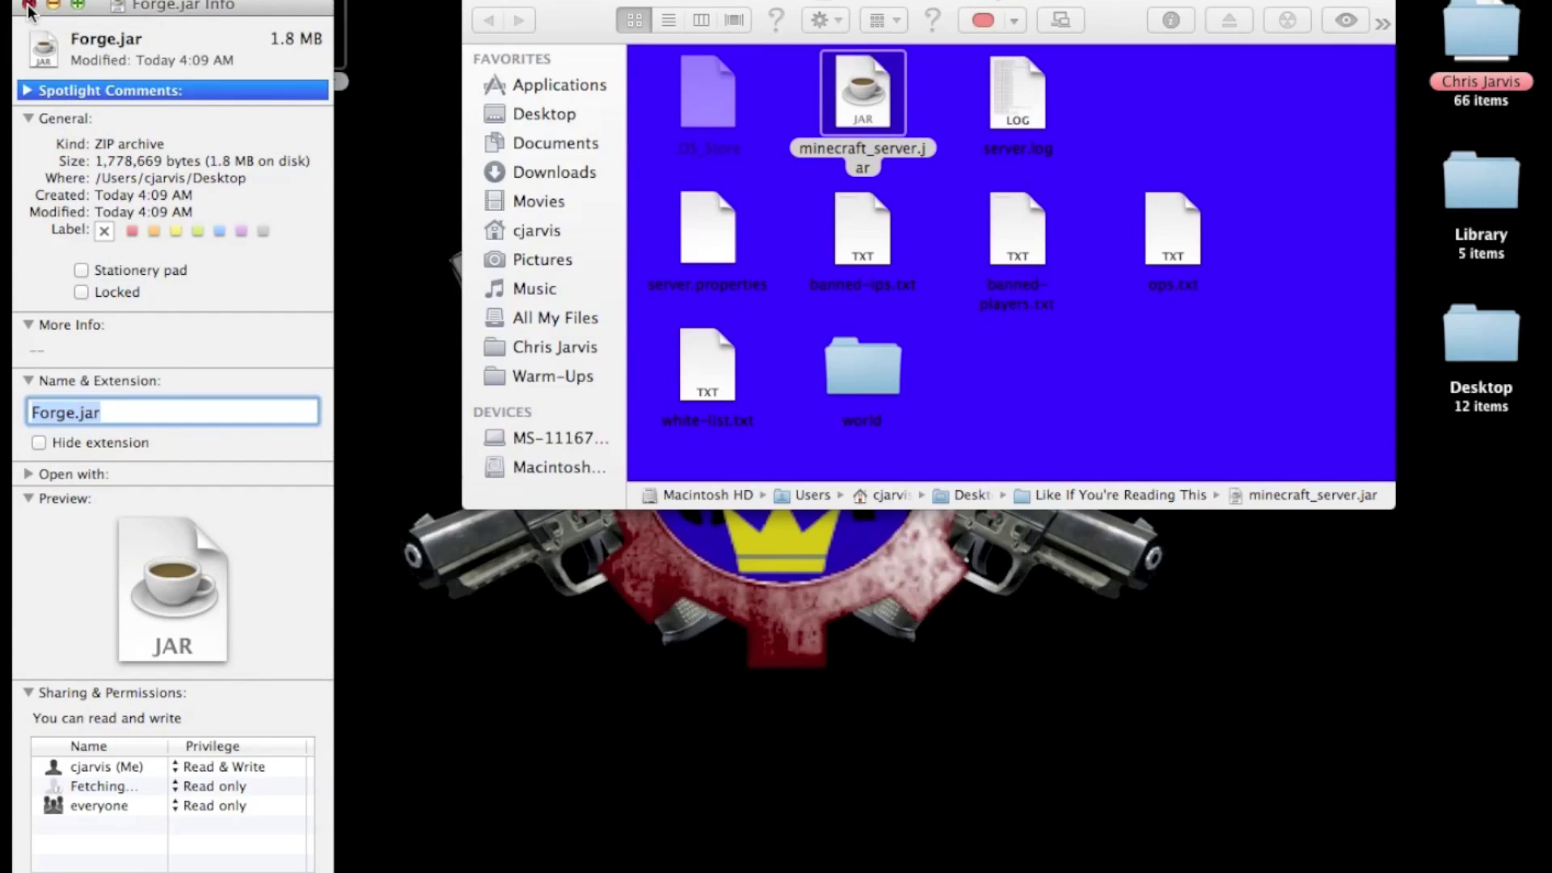
- Close the Forge.jar file info and move Forge.jar from the desktop into the server folder
left_click(28, 11)
mouse_move(298, 33)
left_mouse_down()
mouse_move(214, 281)
mouse_move(283, 26)
left_mouse_up()
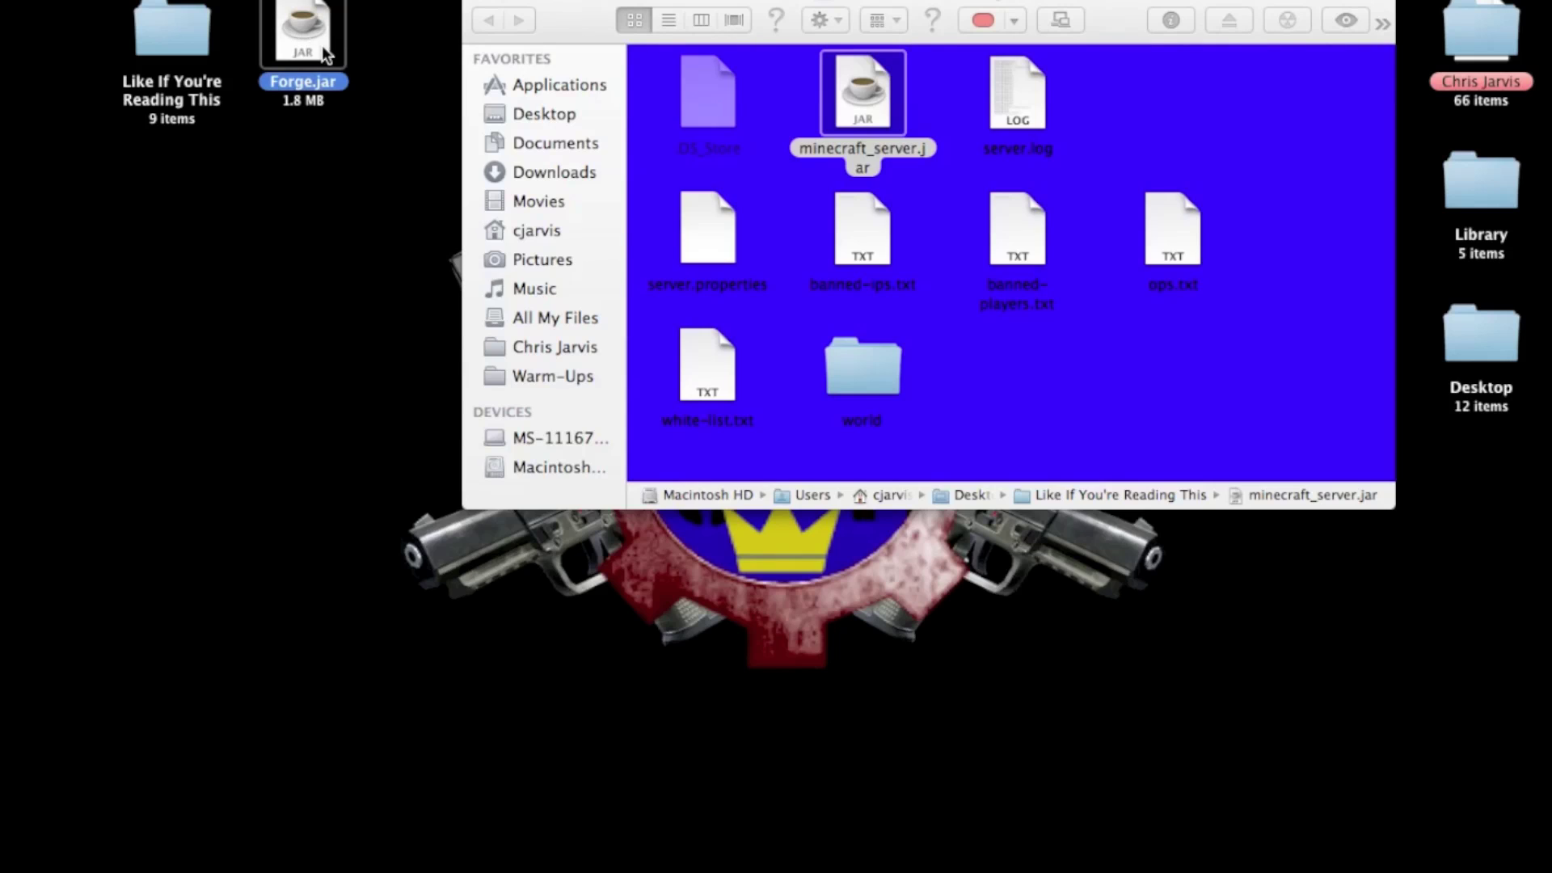
left_click_drag(309, 40, 306, 43)
left_click(864, 113)
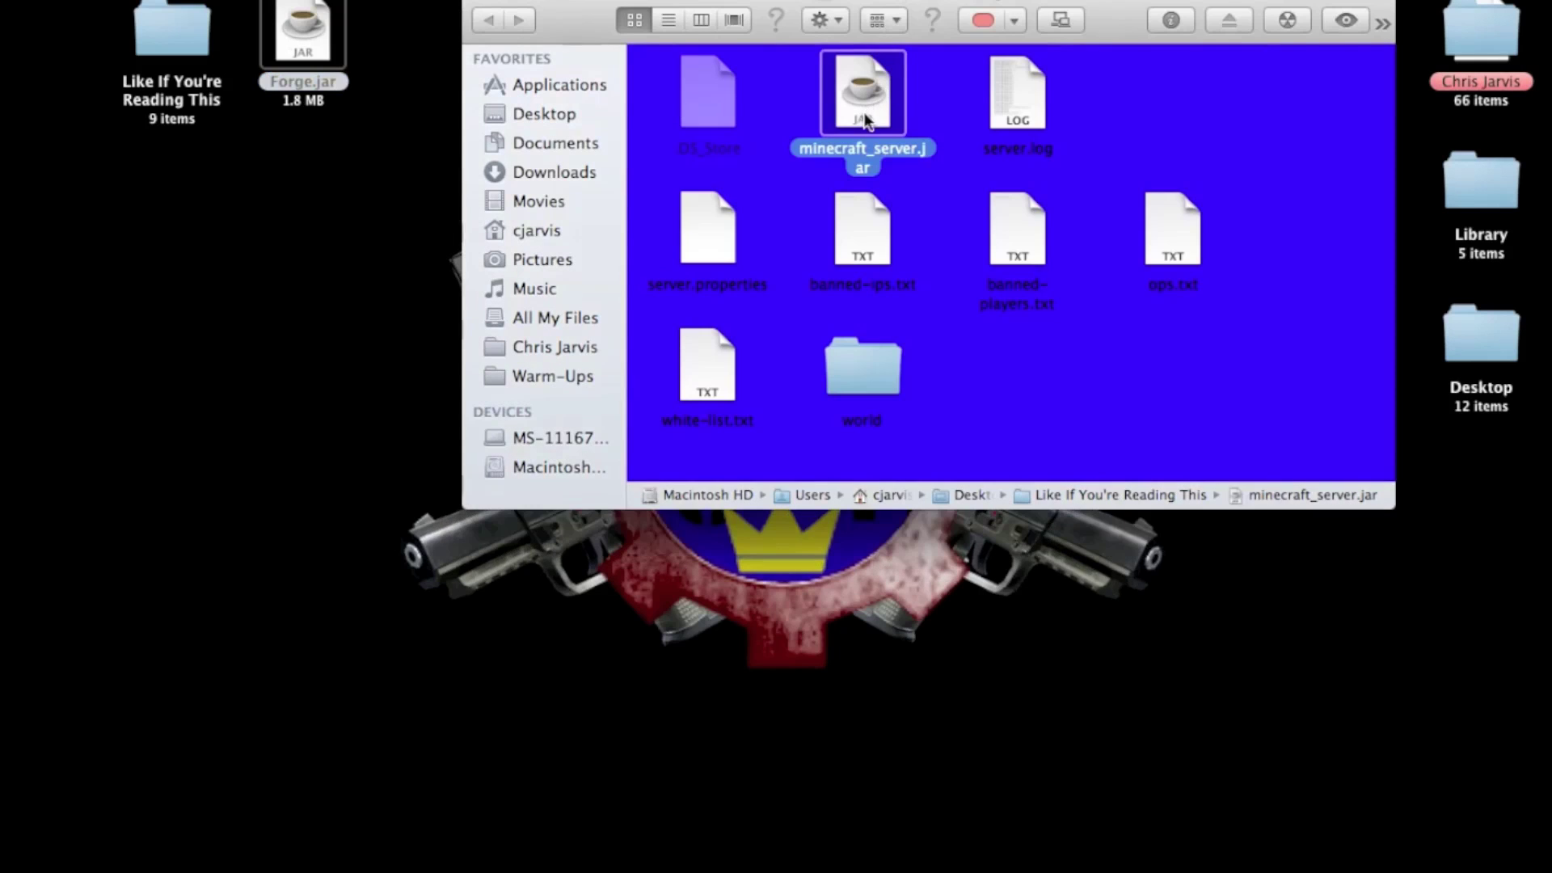
left_click(305, 34)
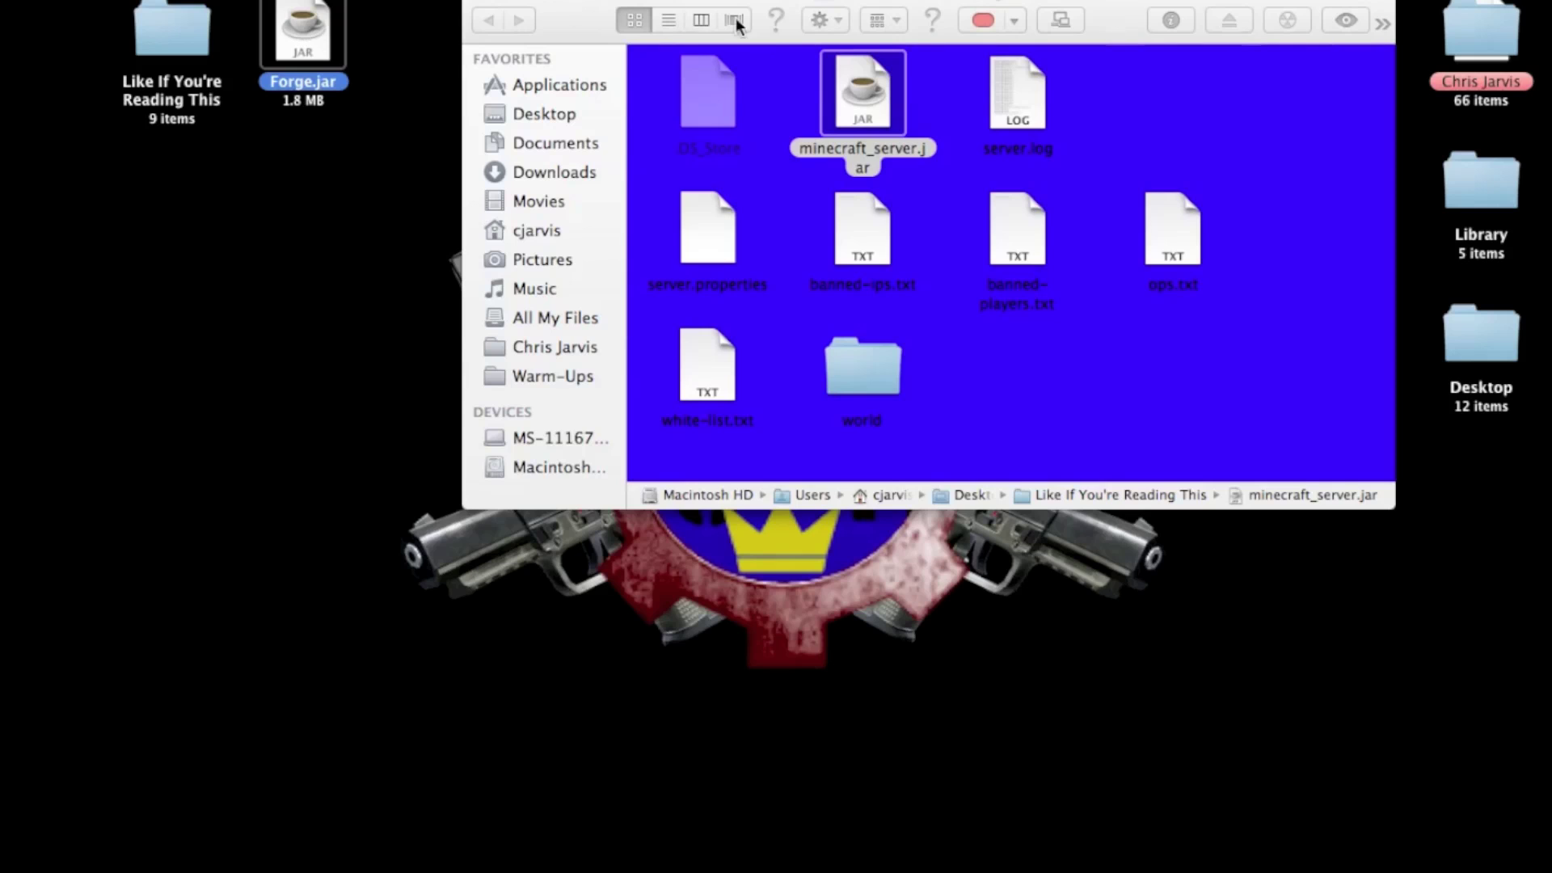
left_click(838, 89)
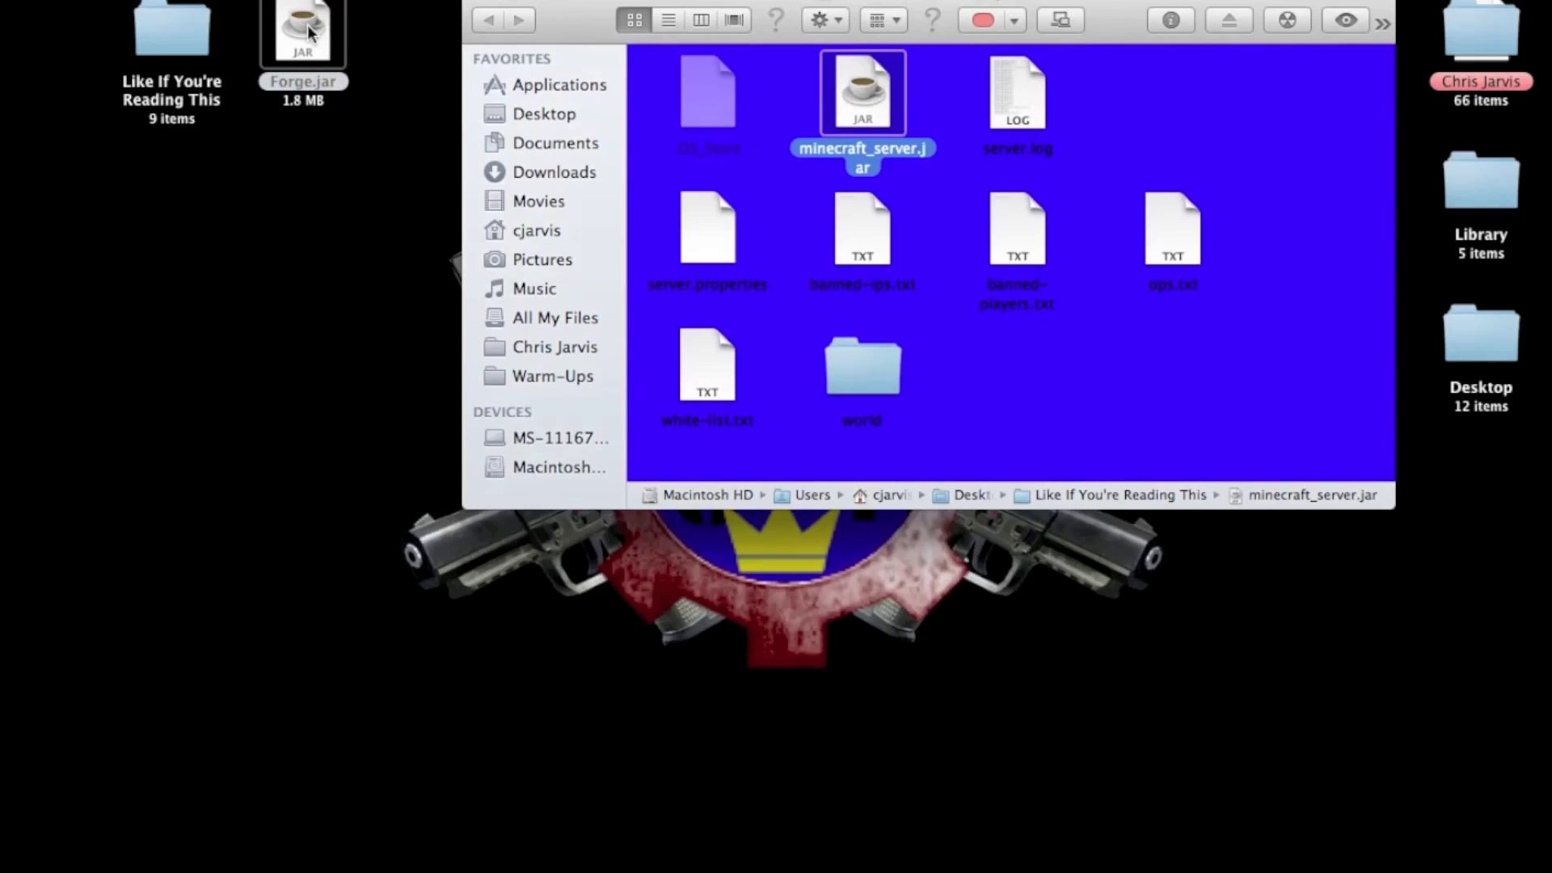
left_click_drag(315, 41, 1174, 101)
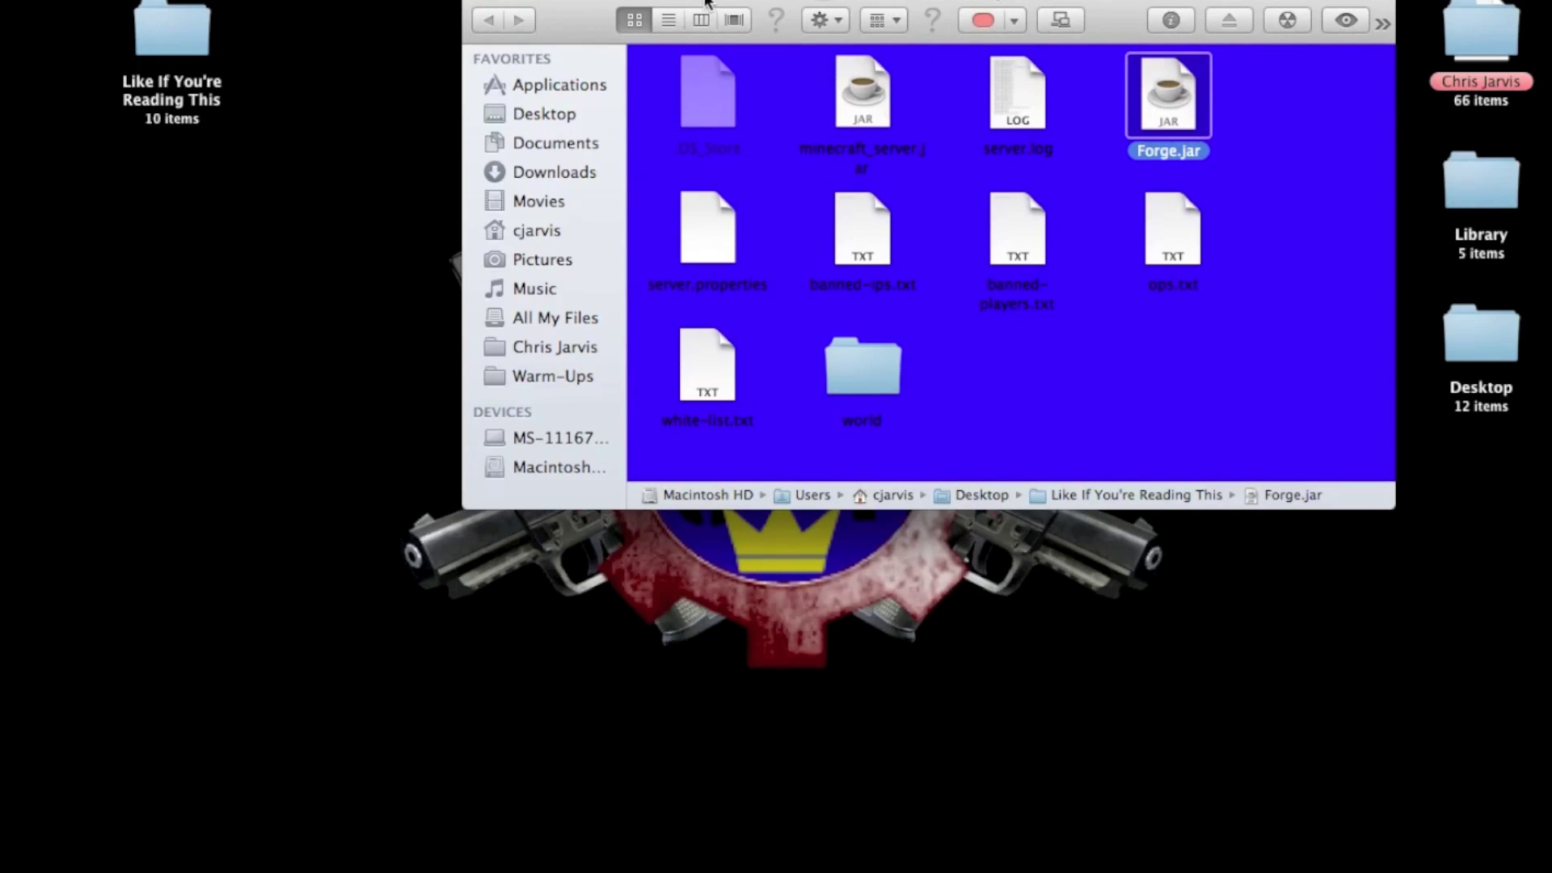
- Launch Forge.jar from the server folder, allow the downloaded application to open, and check the folder for generated files
left_click_drag(709, 7, 304, 7)
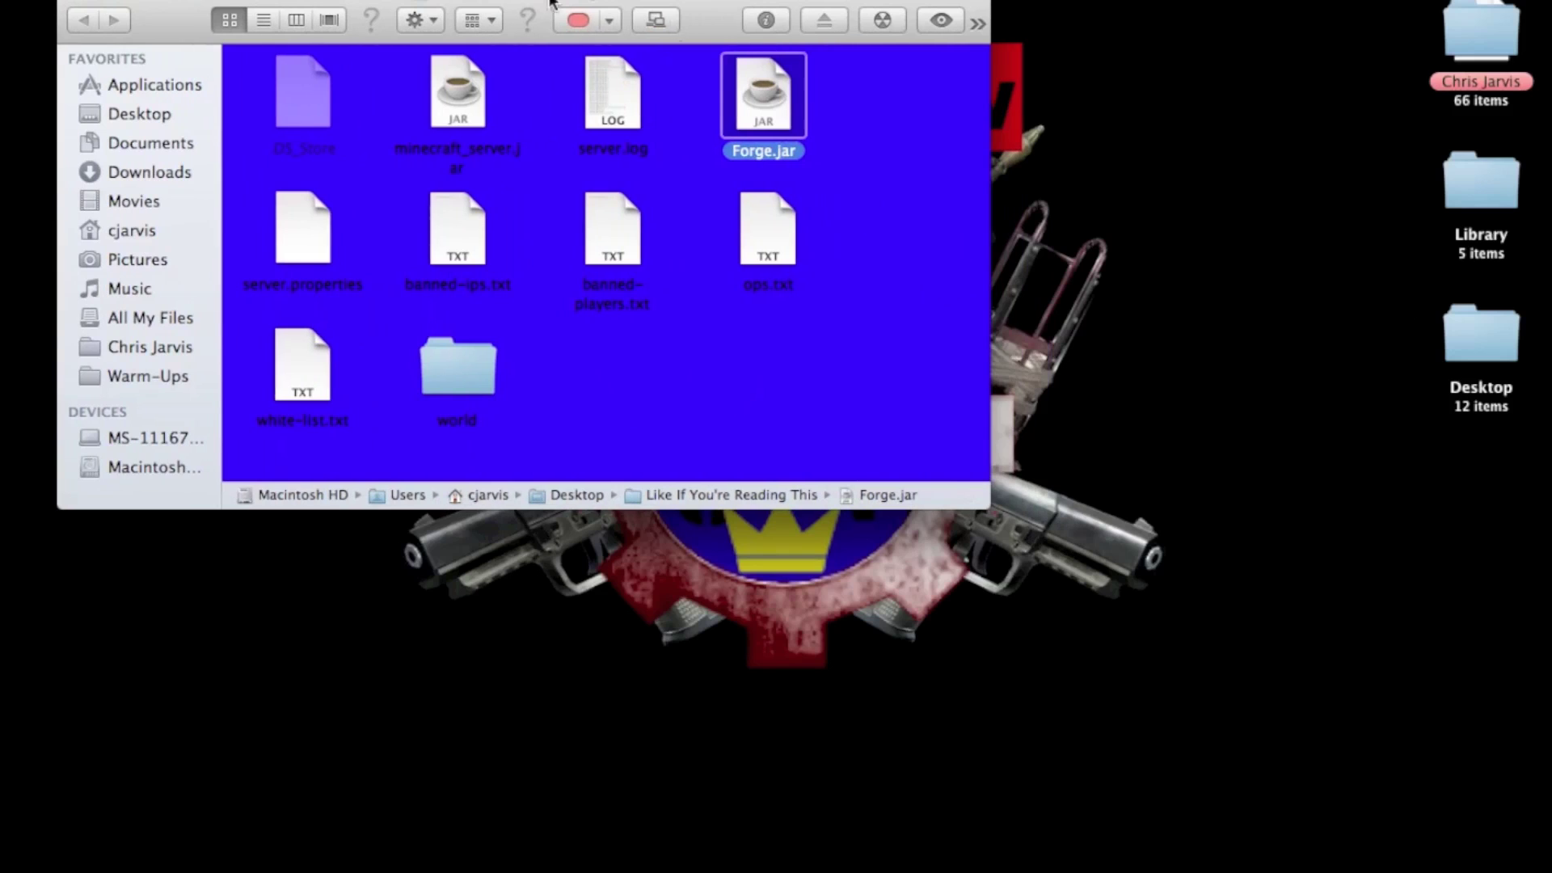
double_click(766, 93)
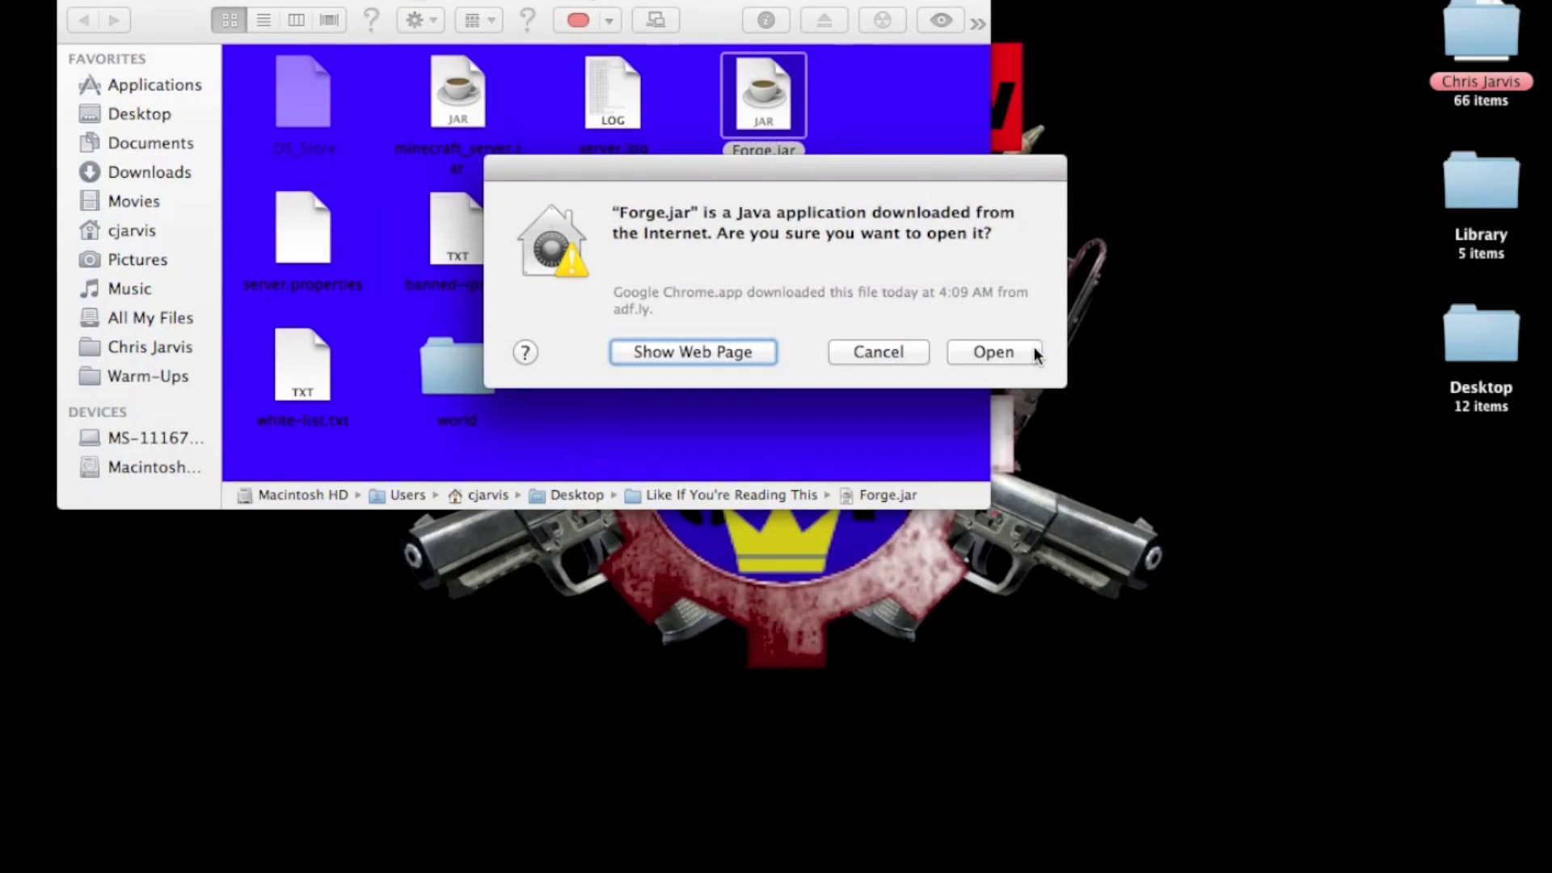
left_click(1036, 350)
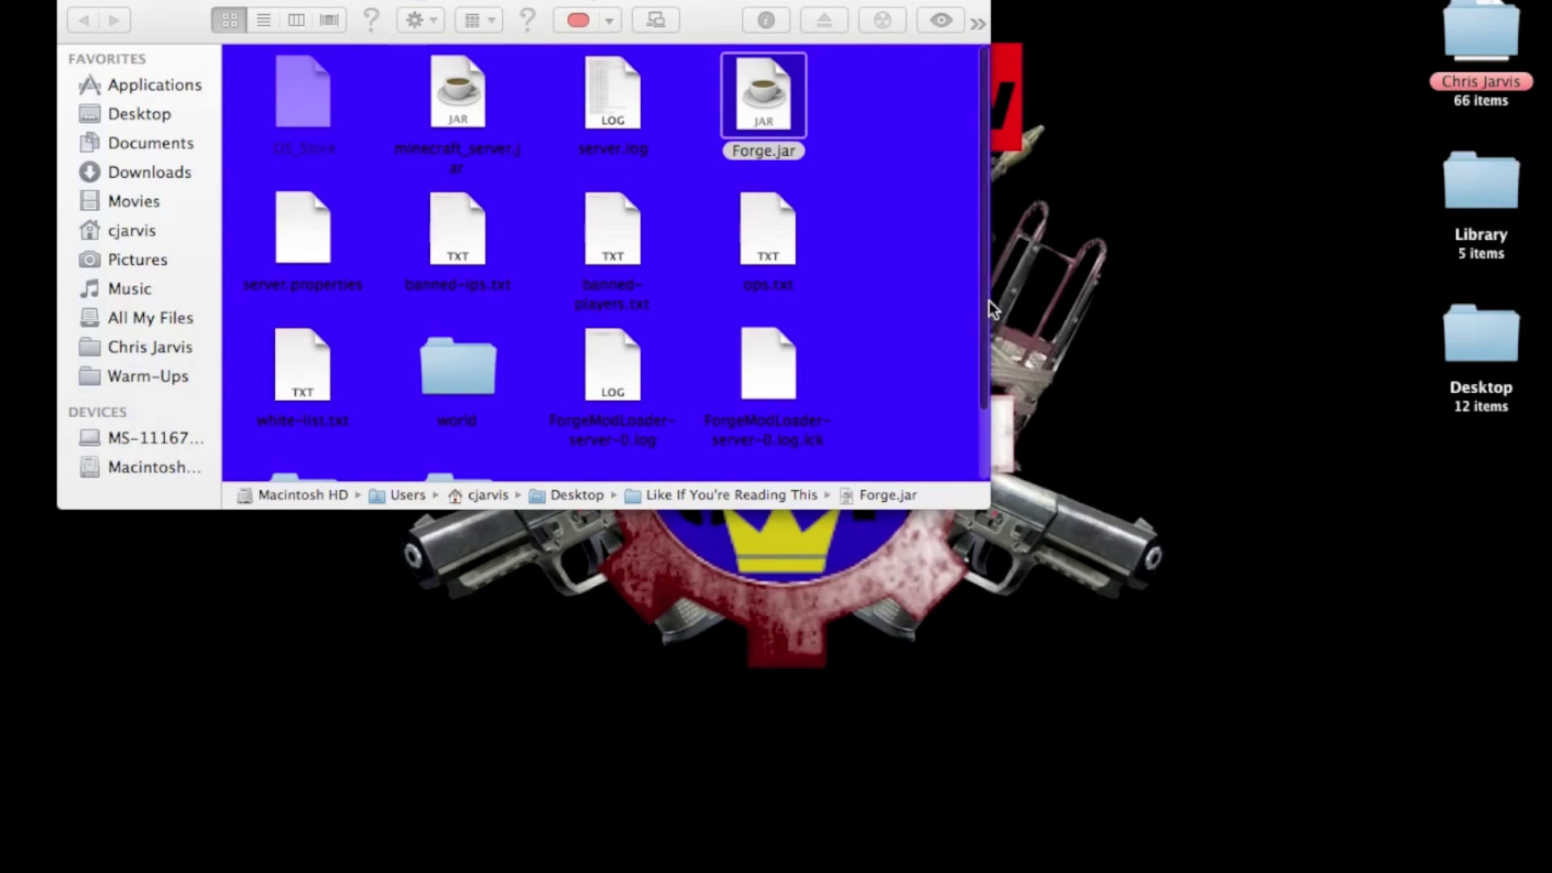
left_click_drag(988, 299, 986, 422)
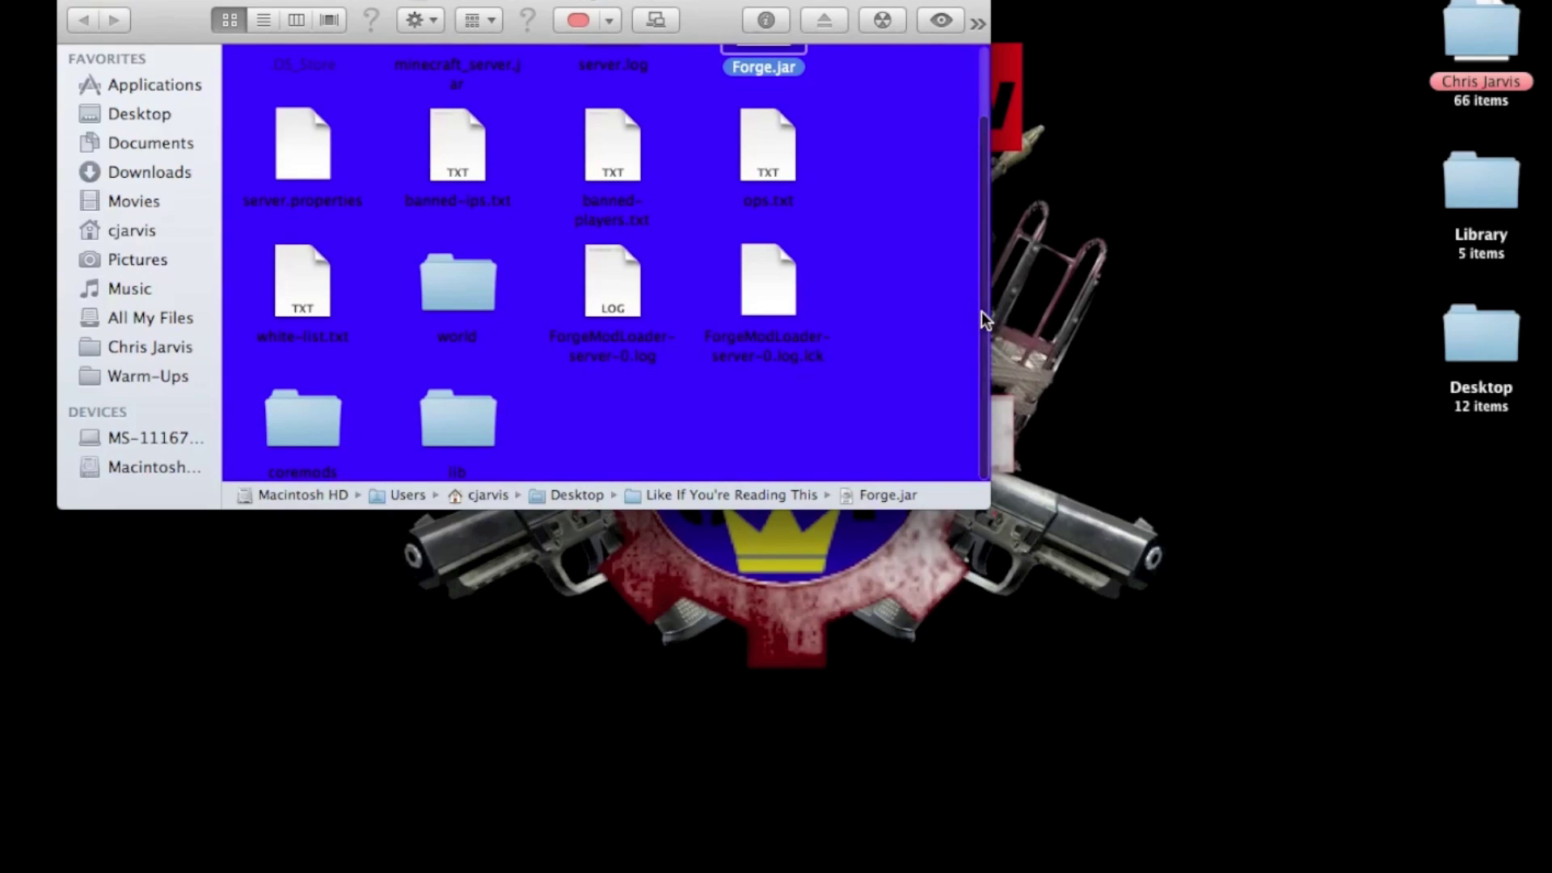
left_click_drag(986, 308, 978, 196)
scroll(968, 311, "down", 2)
scroll(929, 263, "up", 4)
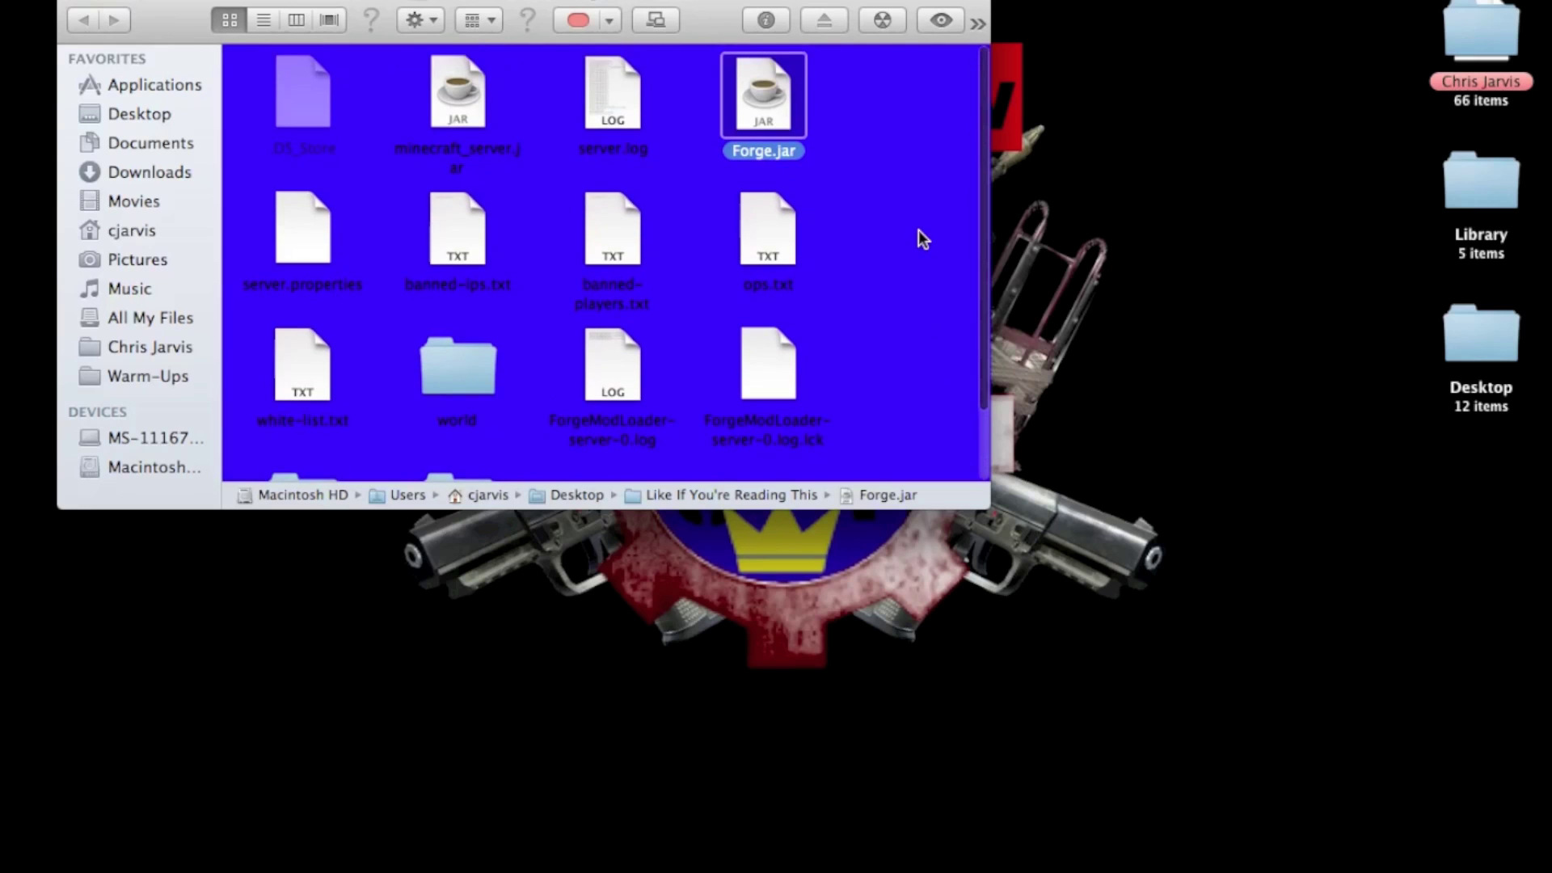
- Bring the running Forge server window to the front, let the world finish loading, and quit the server
scroll(913, 283, "down", 4)
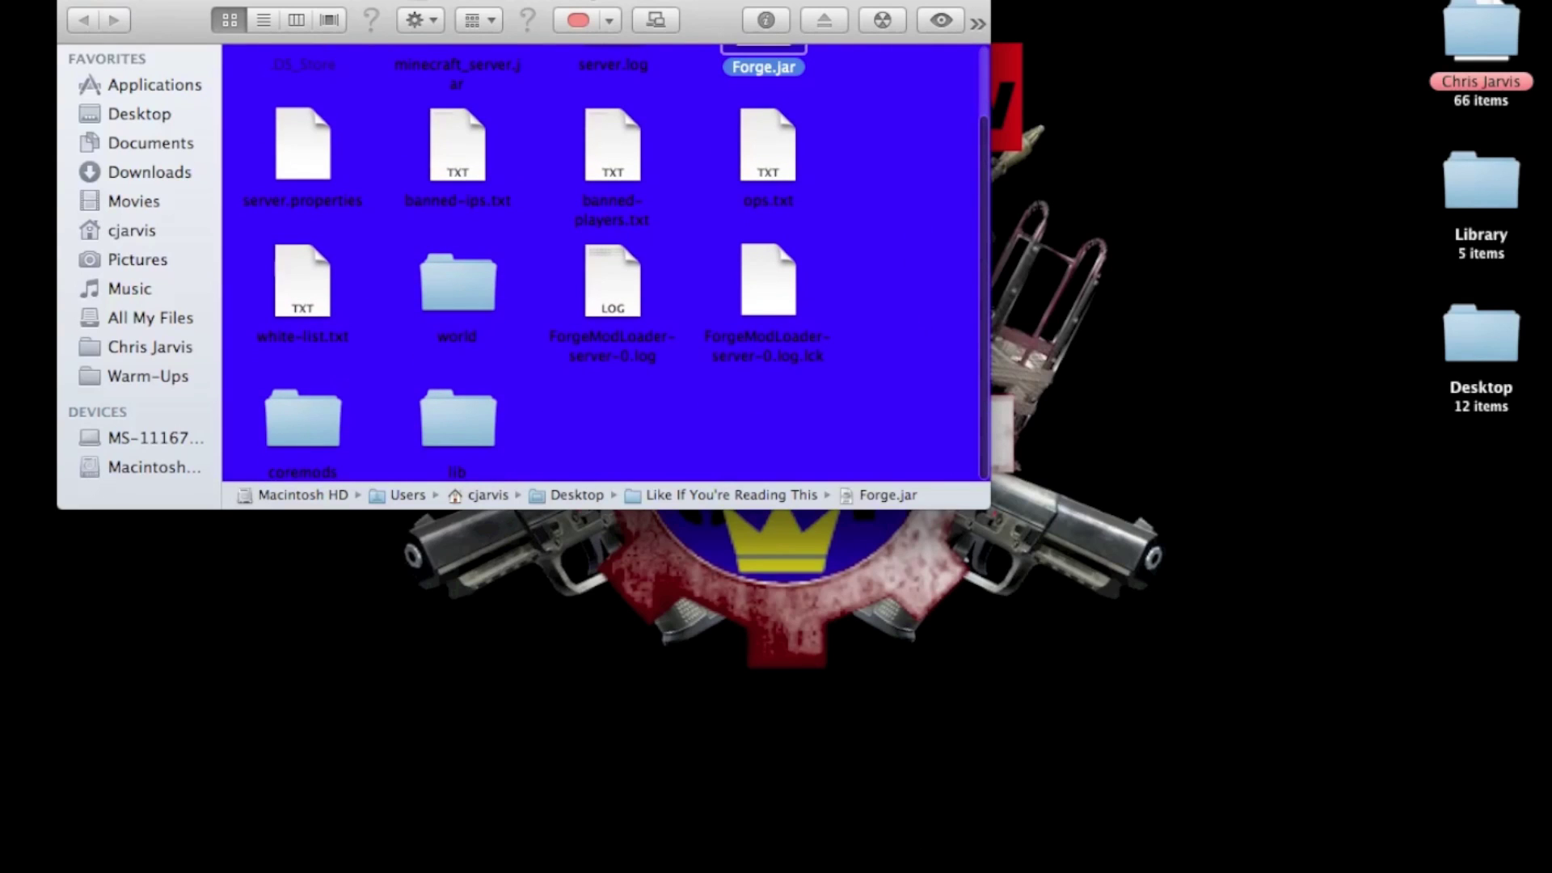
mouse_move(1011, 866)
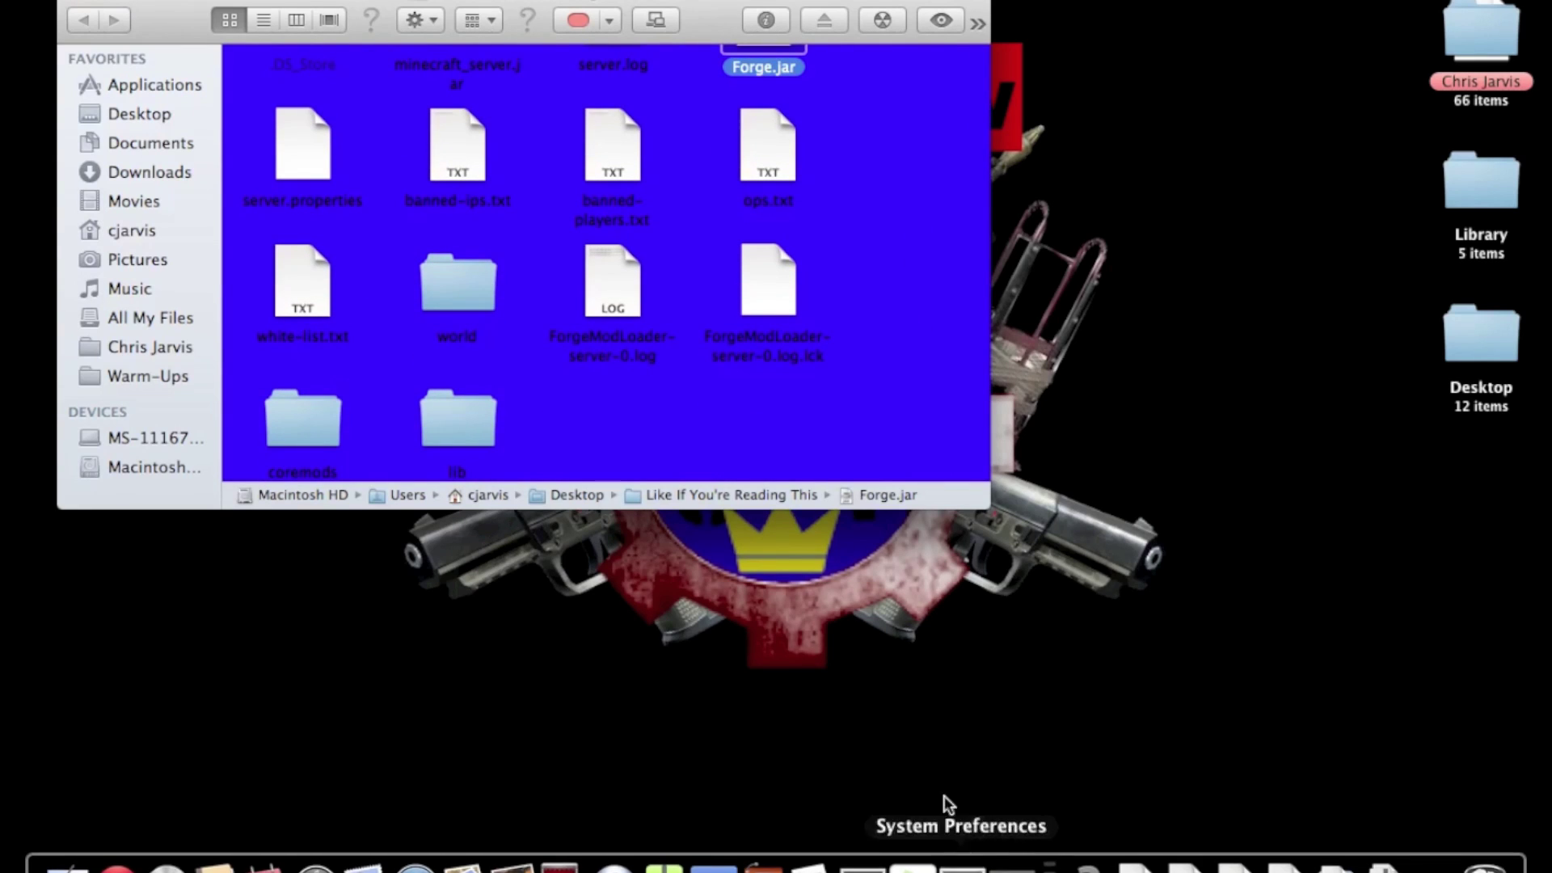
left_click_drag(865, 428, 930, 863)
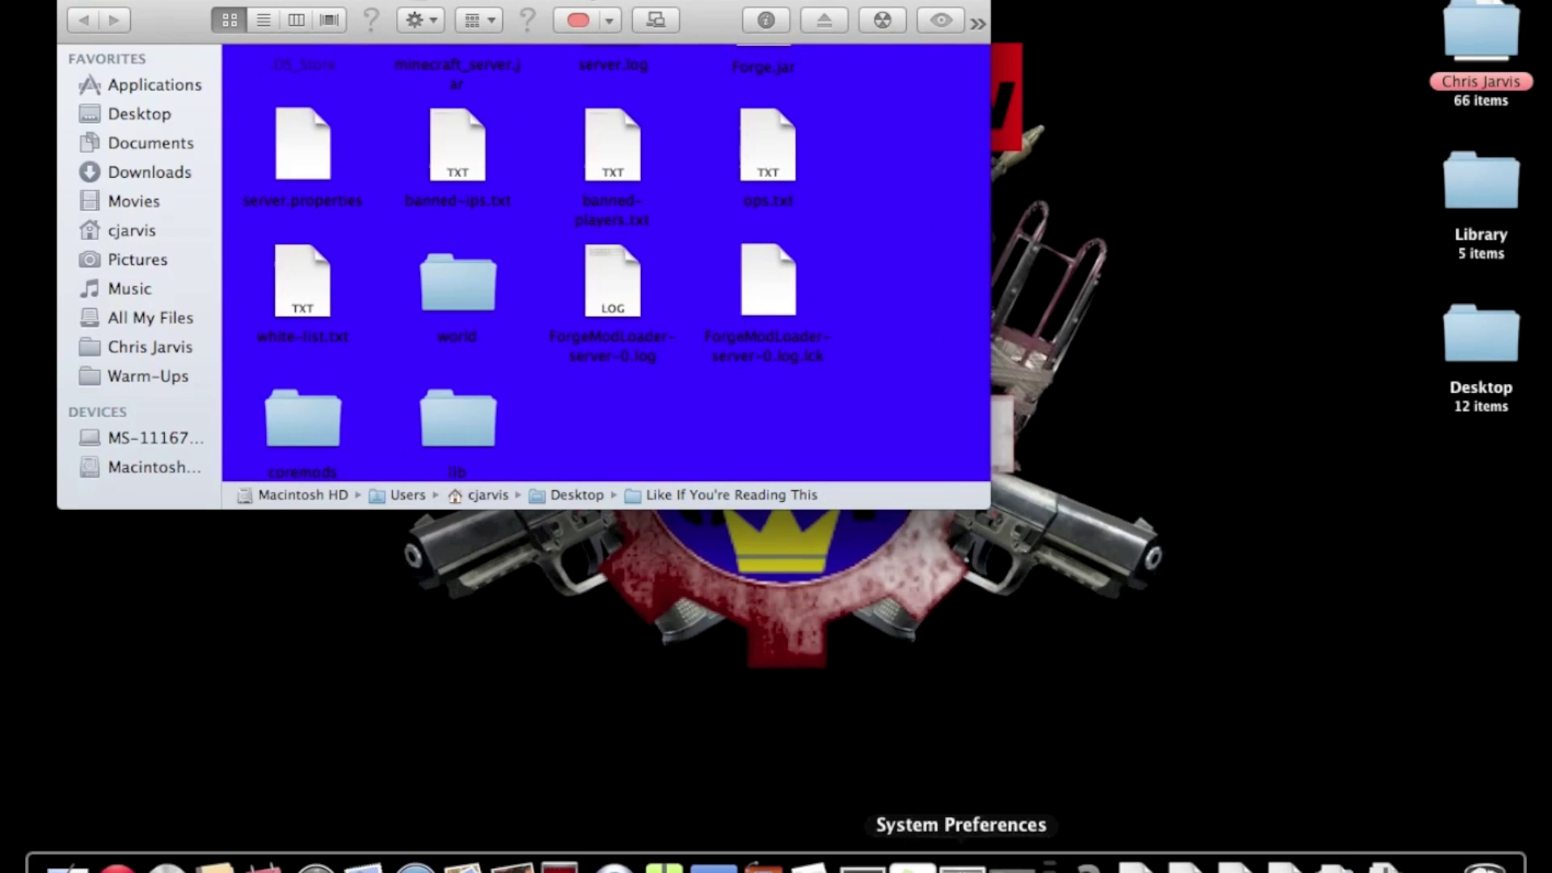
left_click_drag(887, 284, 929, 566)
mouse_move(833, 869)
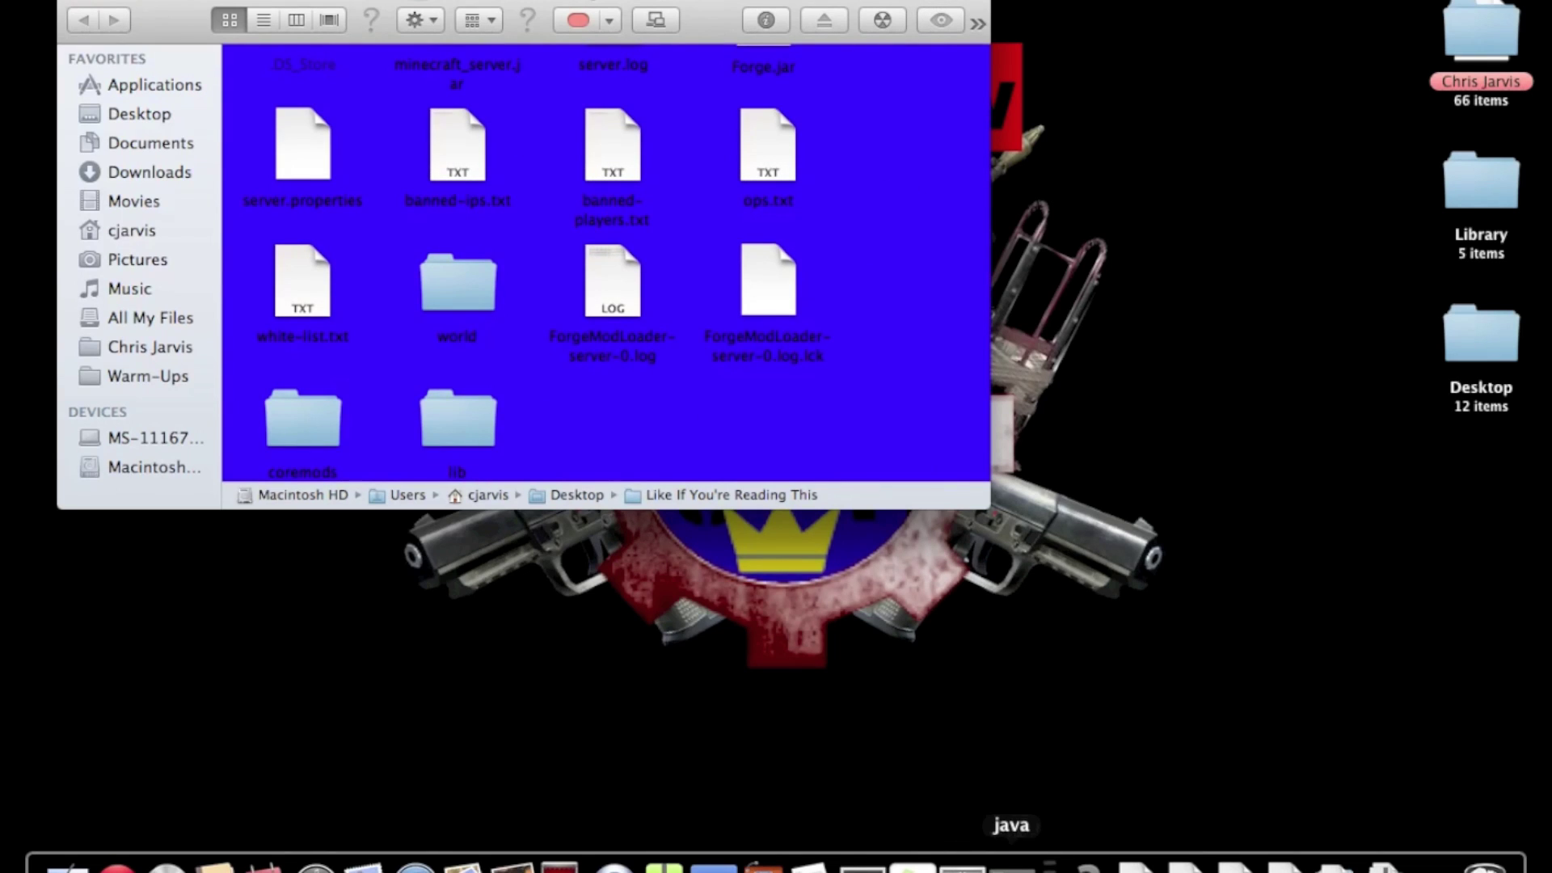
left_click(1011, 867)
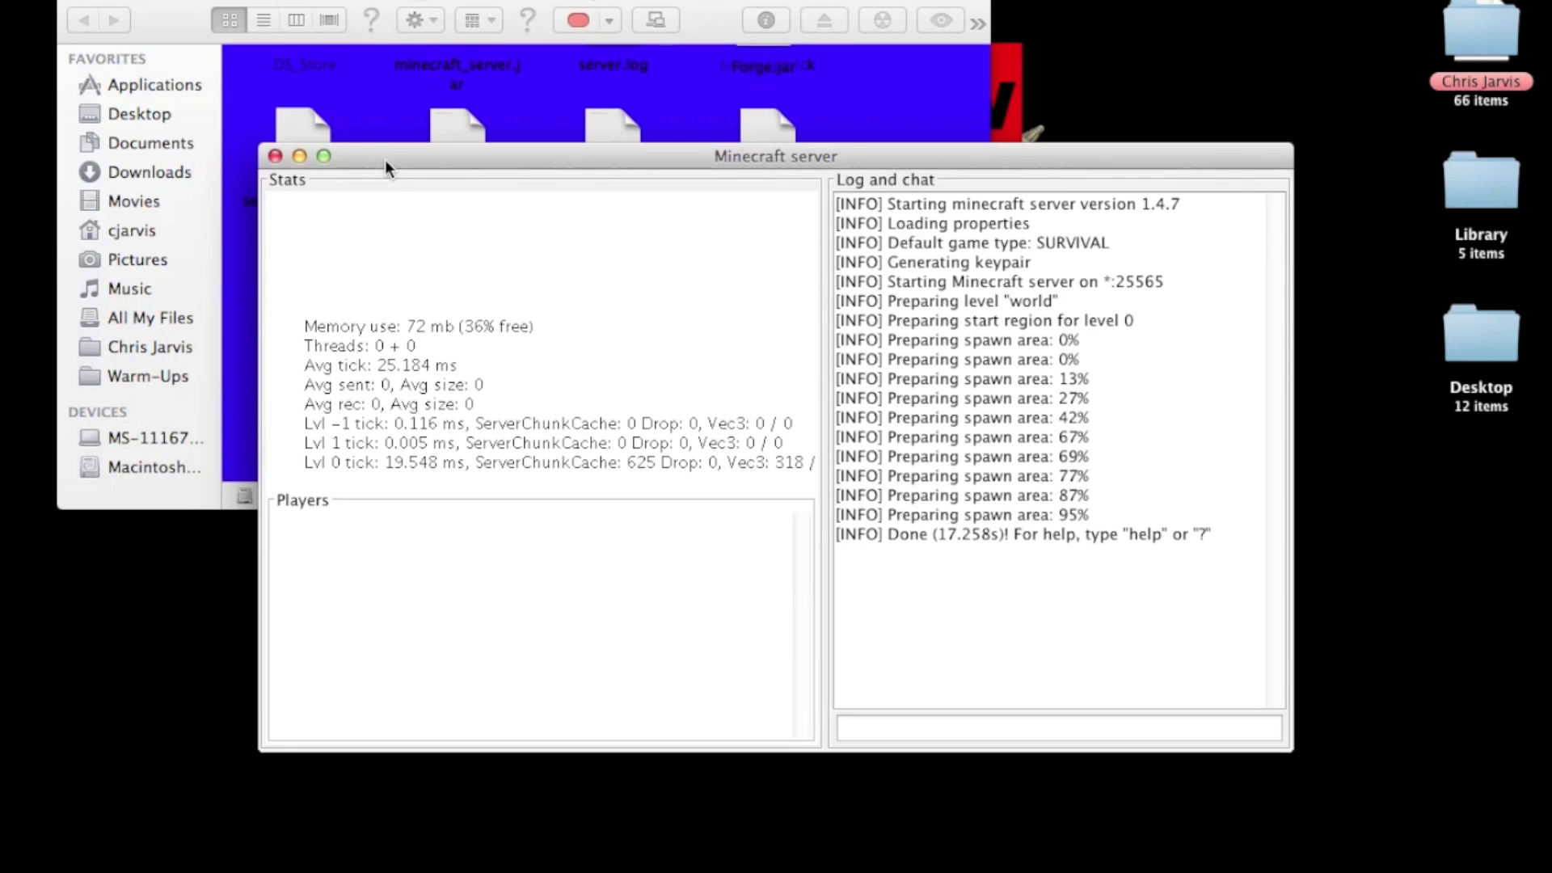
mouse_move(396, 157)
left_mouse_down()
mouse_move(561, 589)
mouse_move(399, 273)
mouse_move(375, 153)
left_mouse_up()
key("super+q")
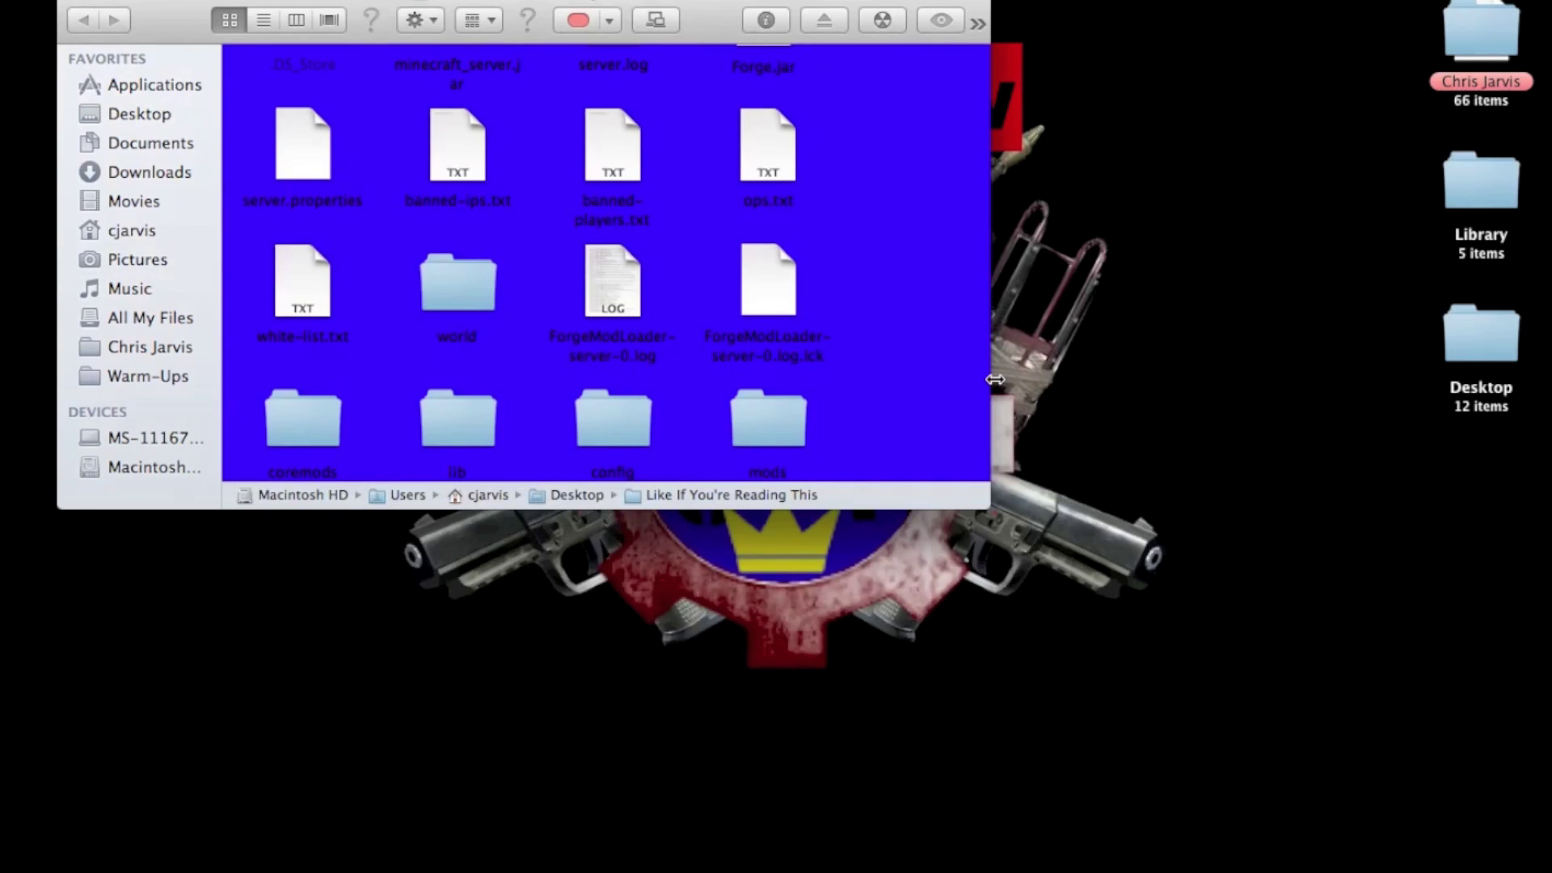
left_click_drag(885, 374, 925, 695)
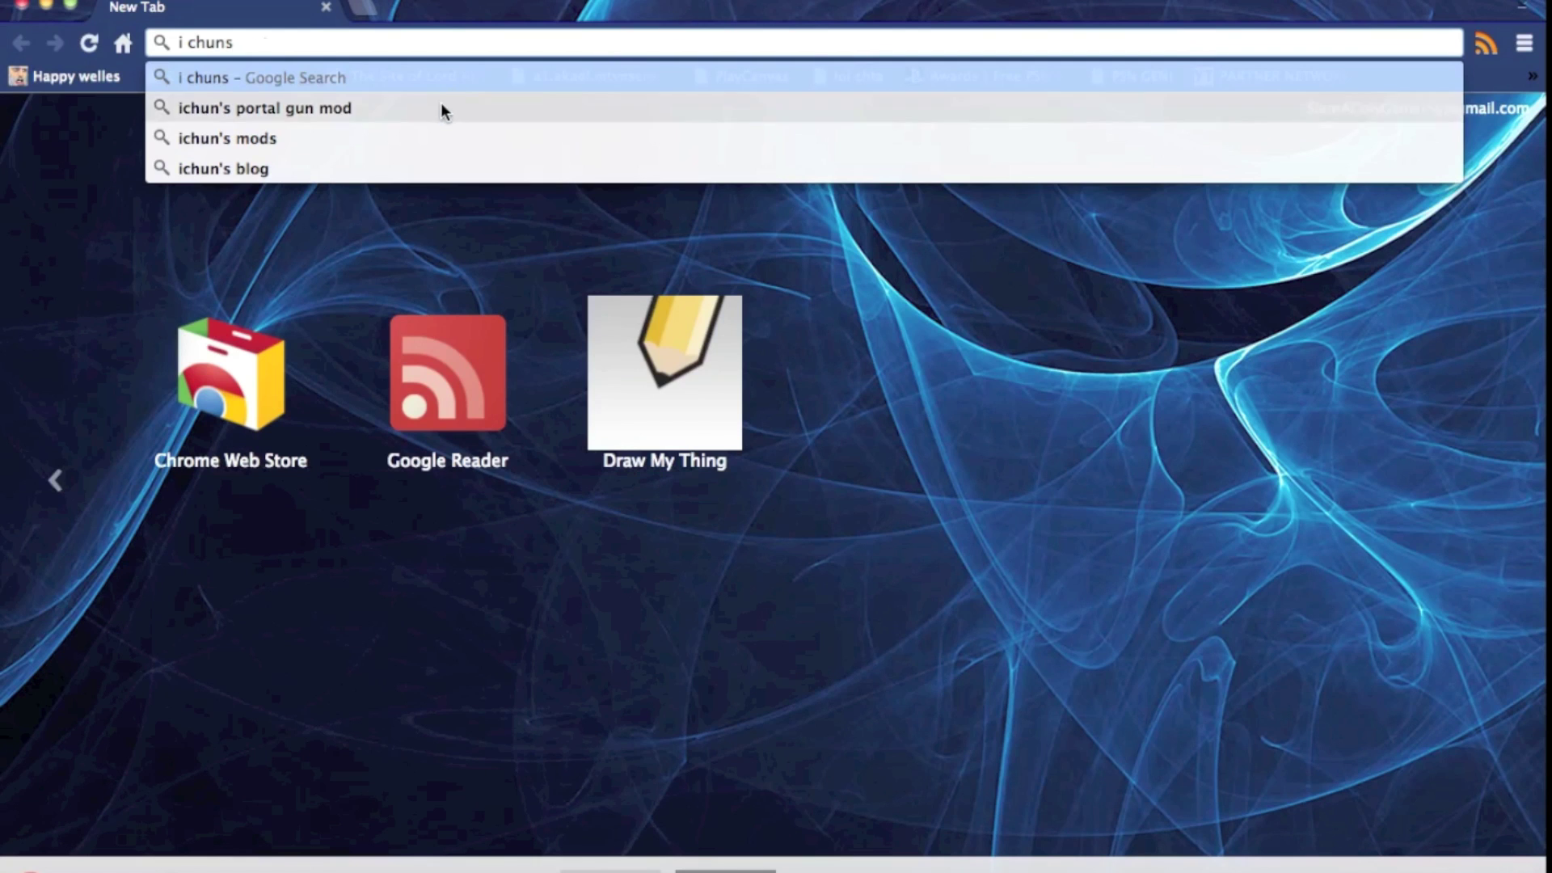
- Switch to Chrome, search the web for ichun's portal gun mod, and open the PortalGun page on iChun's blog
left_click(440, 105)
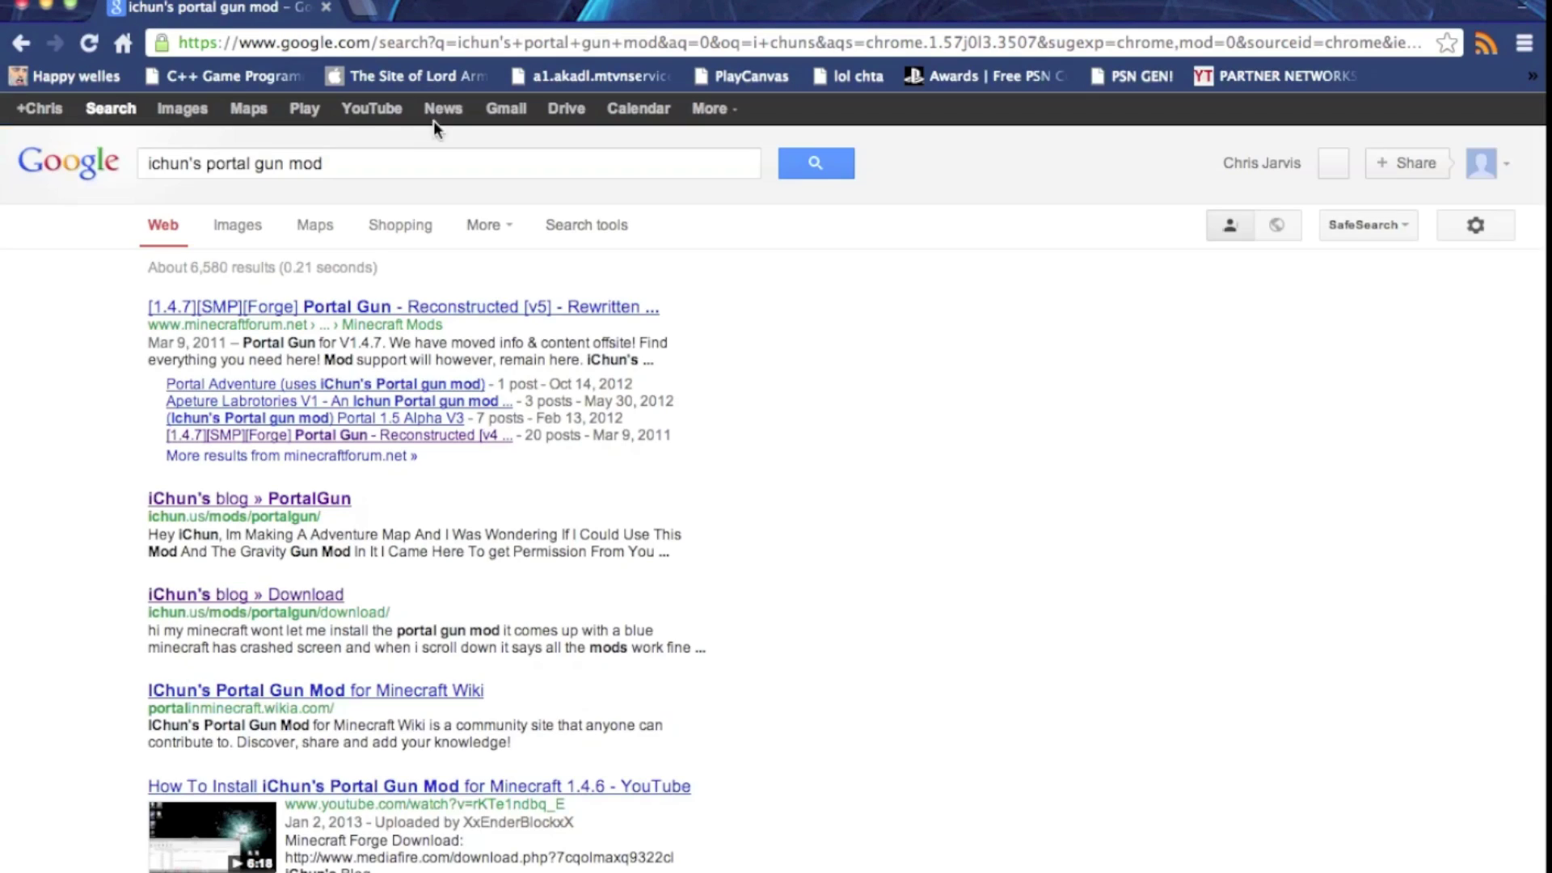
left_click(256, 312)
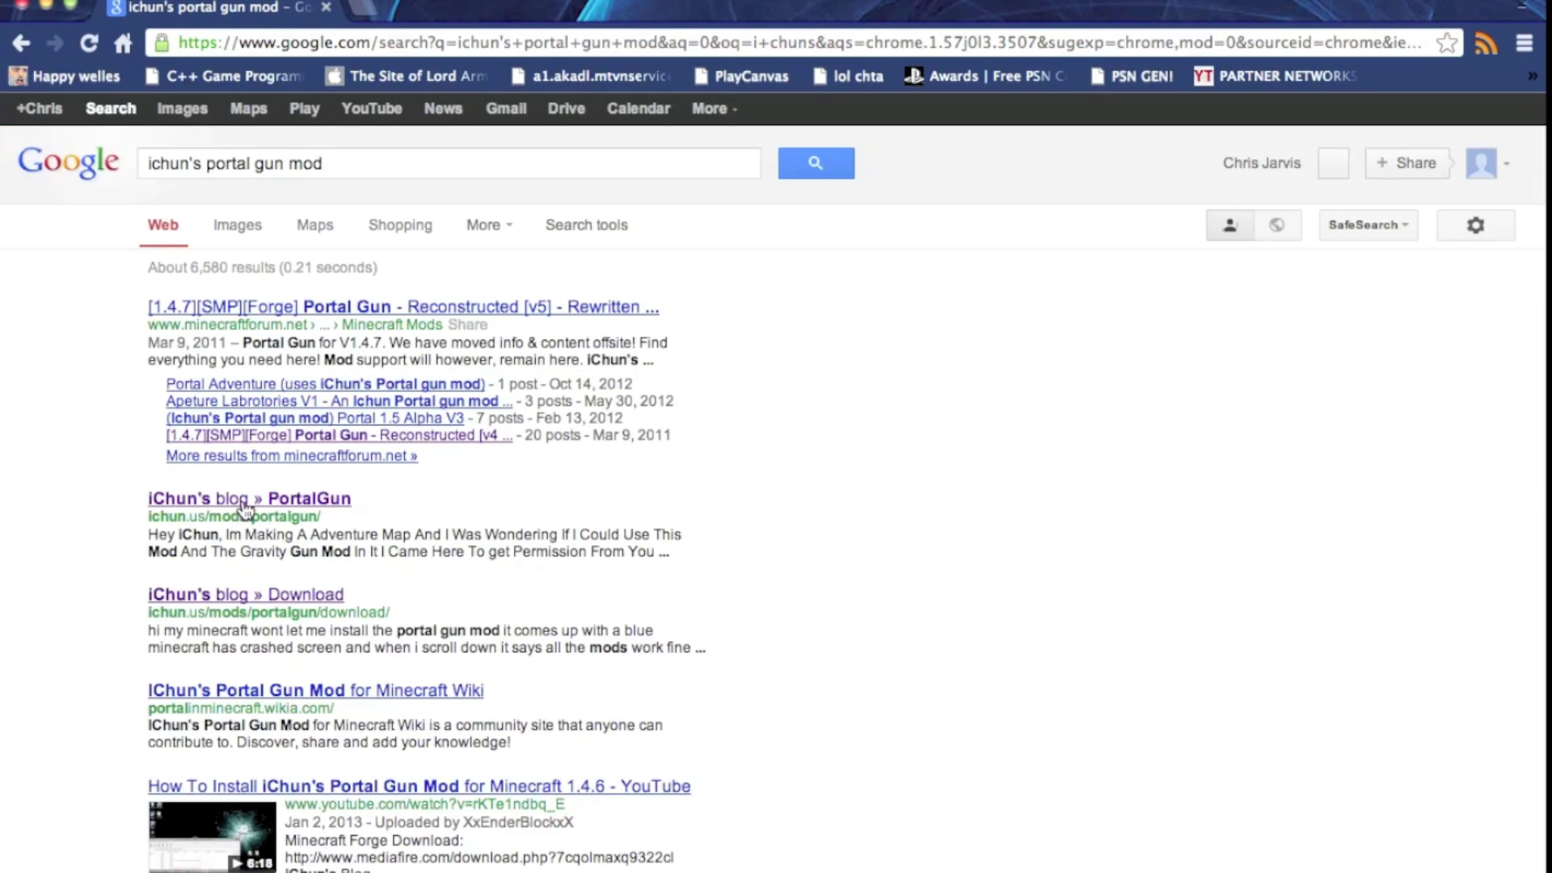
left_click(244, 501)
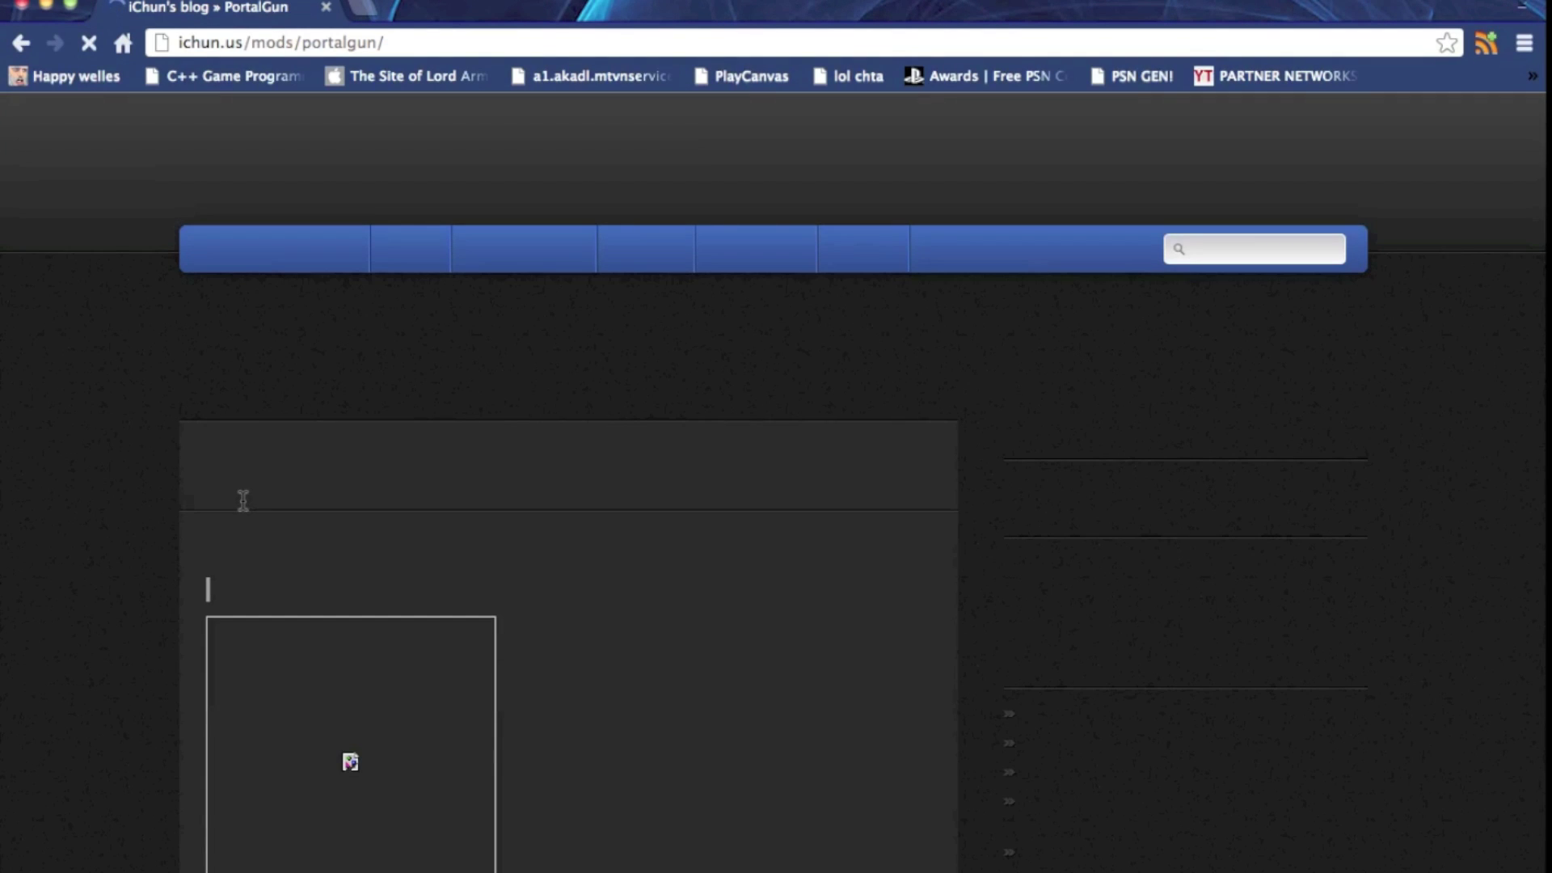
- Open the Download page listed among the PortalGun mod's pages
scroll(255, 502, "down", 5)
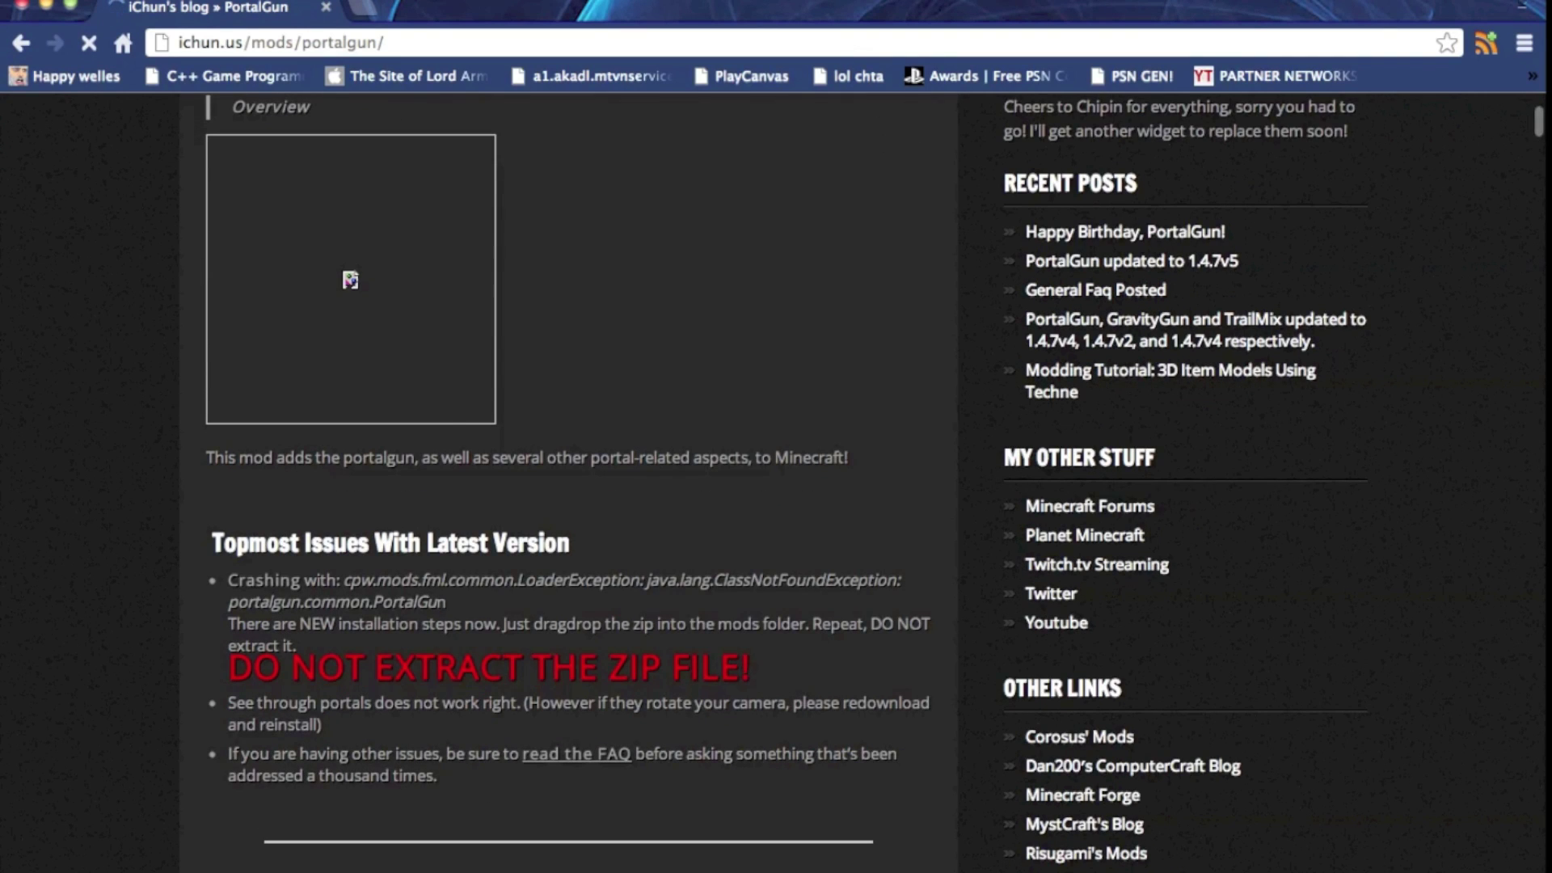
scroll(825, 436, "down", 1)
scroll(380, 554, "down", 6)
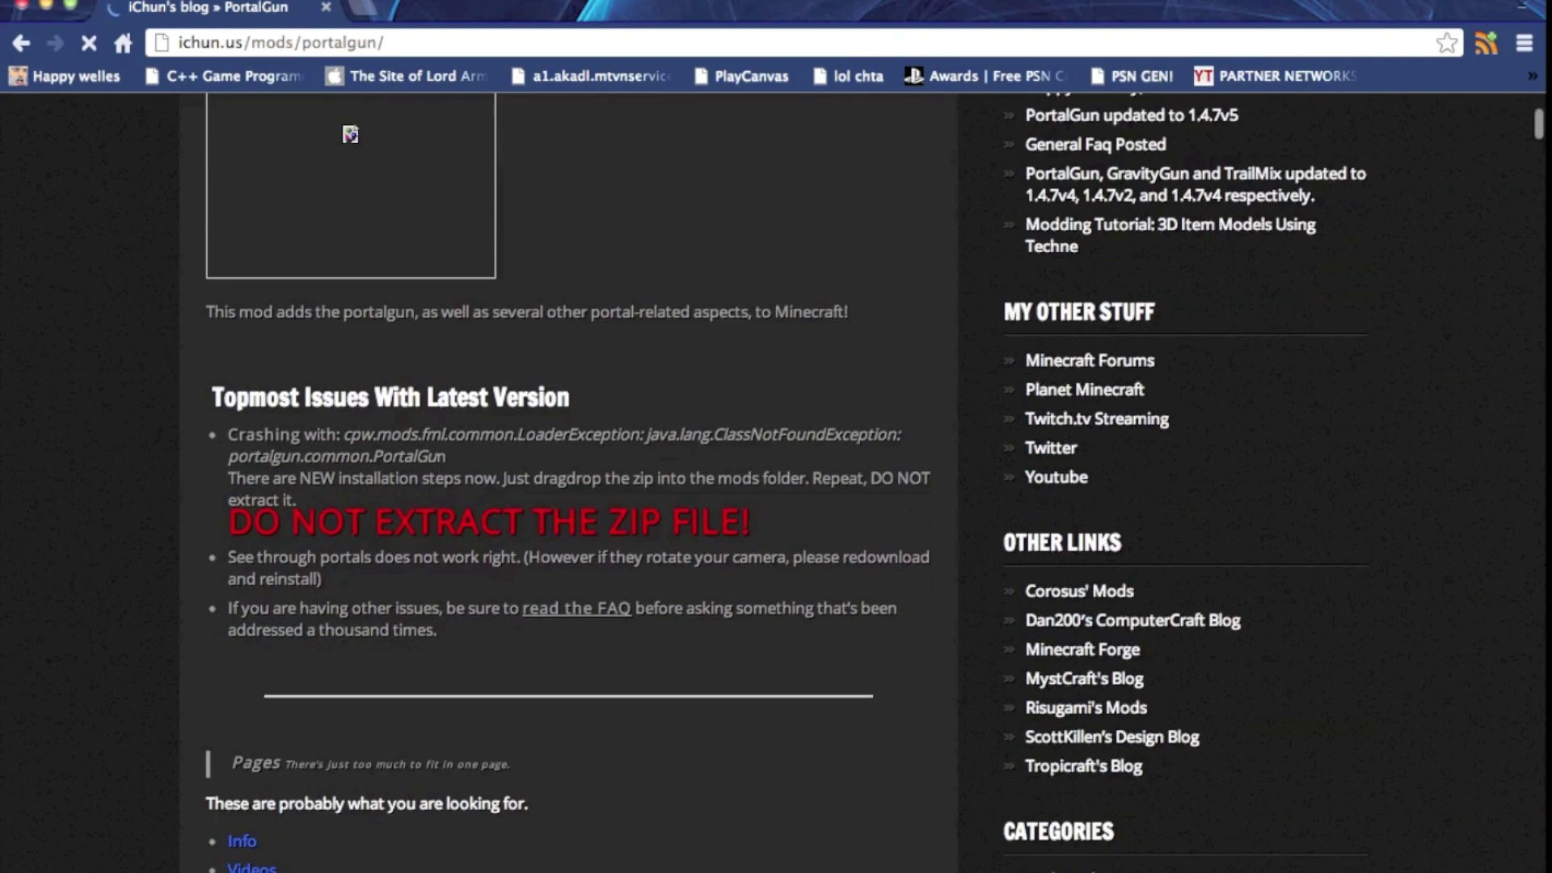
scroll(380, 553, "down", 3)
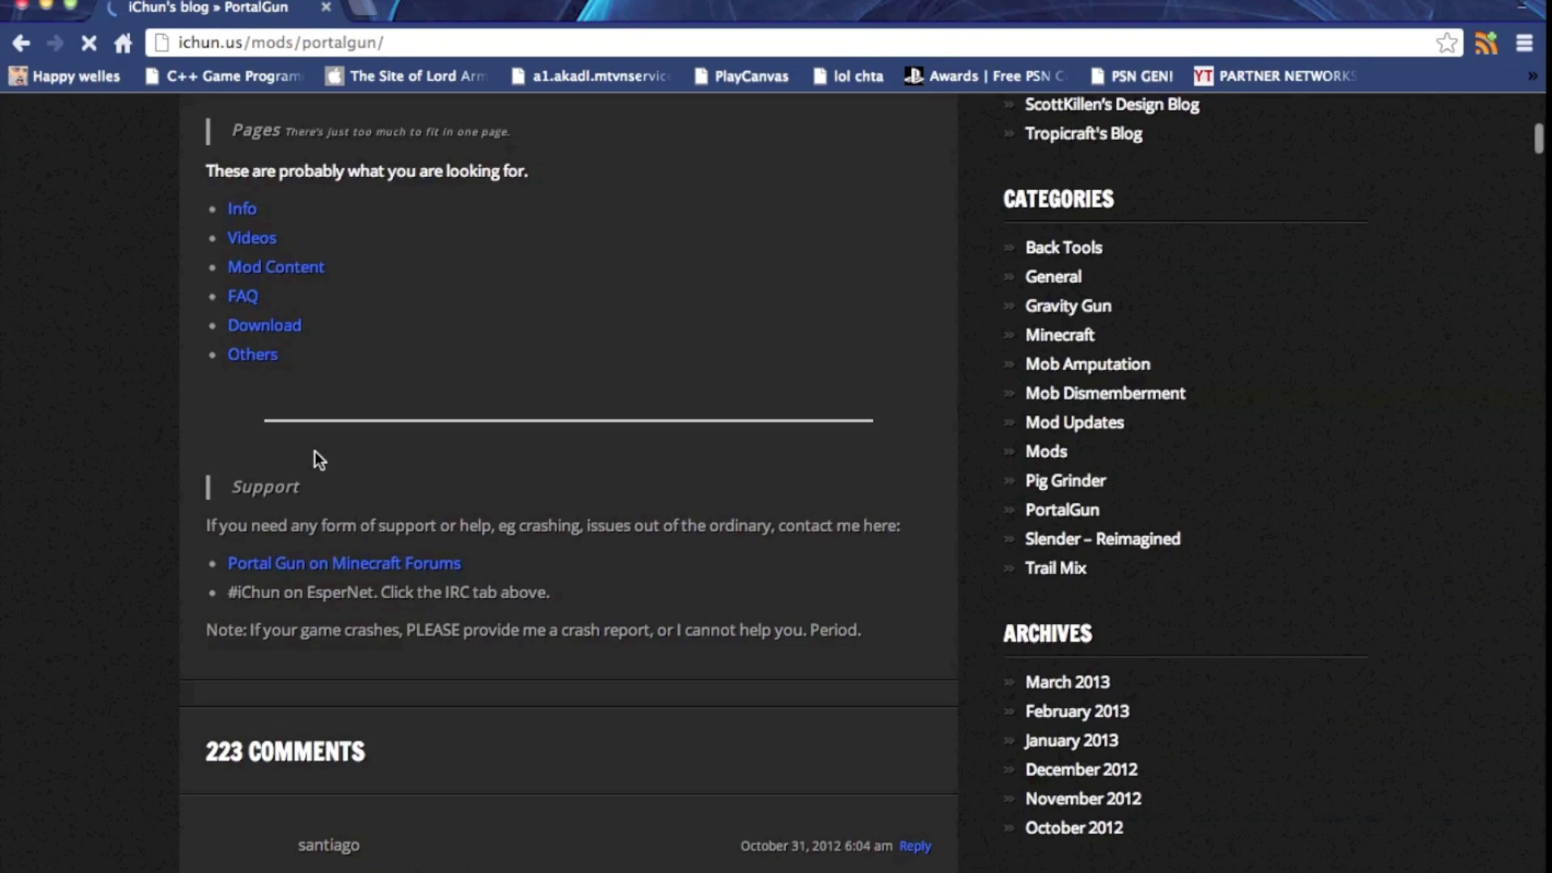
left_click(279, 328)
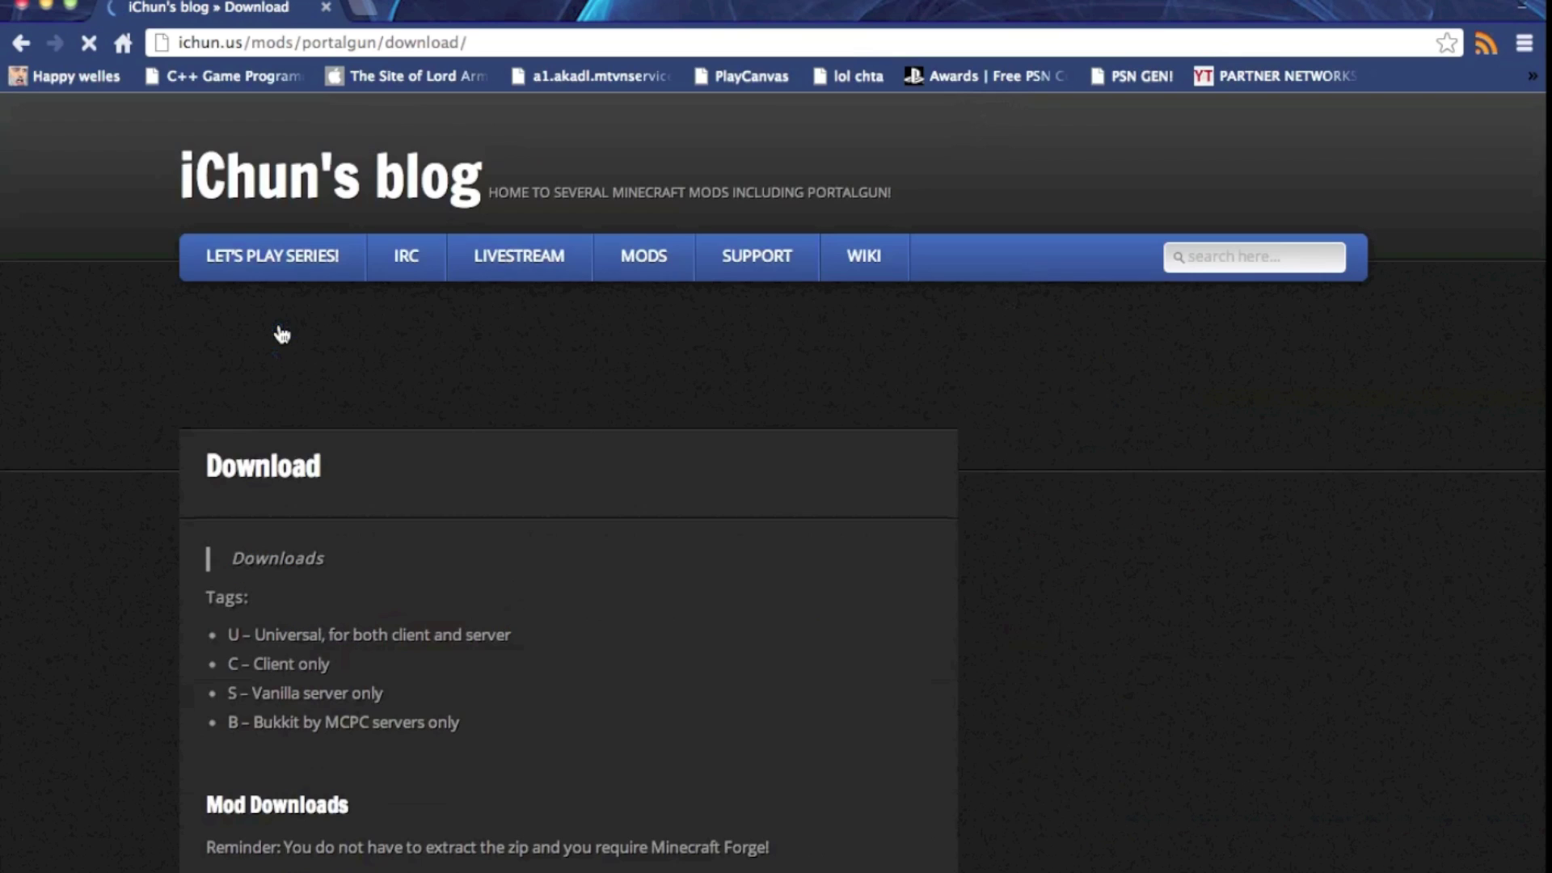
- Follow the mod's 1.4.7v5 link, skip the AdF.ly ad, and download the PortalGun1.4.7v5 zip from CreeperHost
scroll(336, 598, "down", 2)
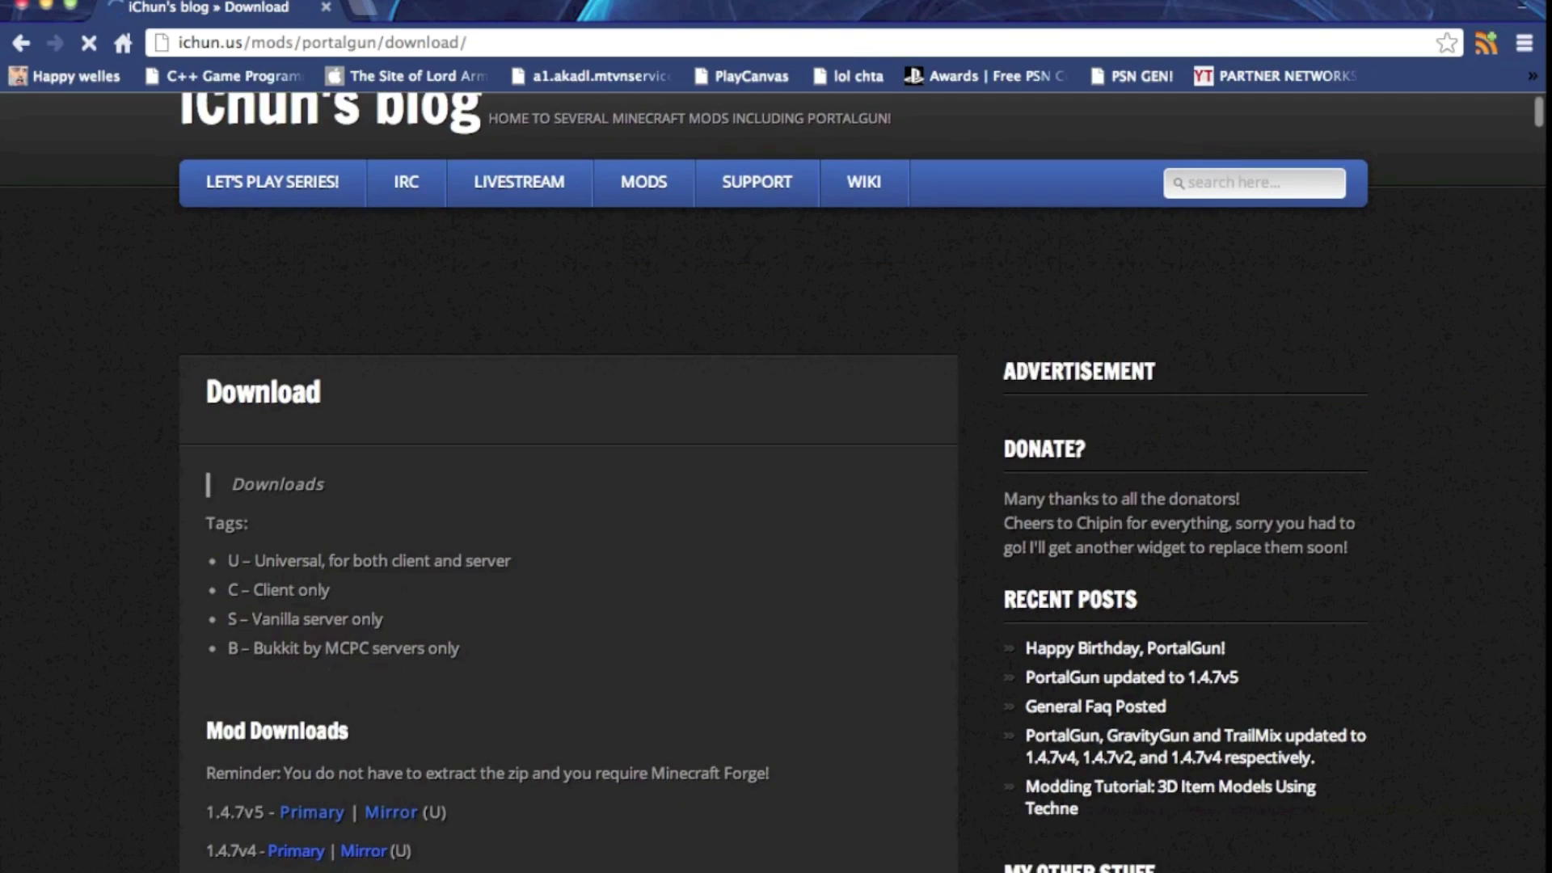
scroll(294, 565, "down", 3)
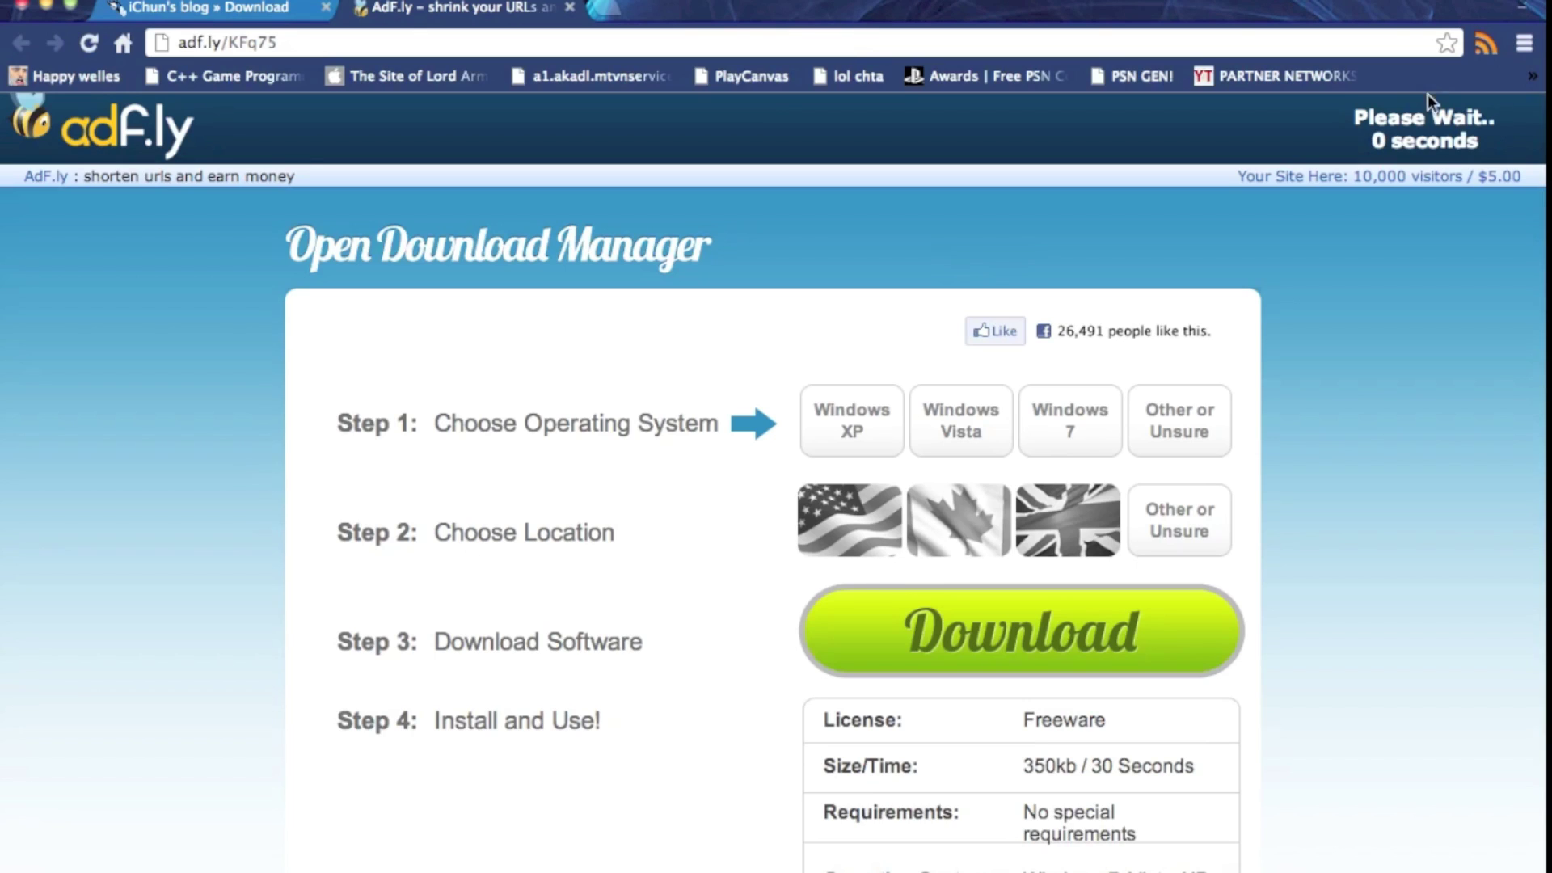
left_click(1432, 134)
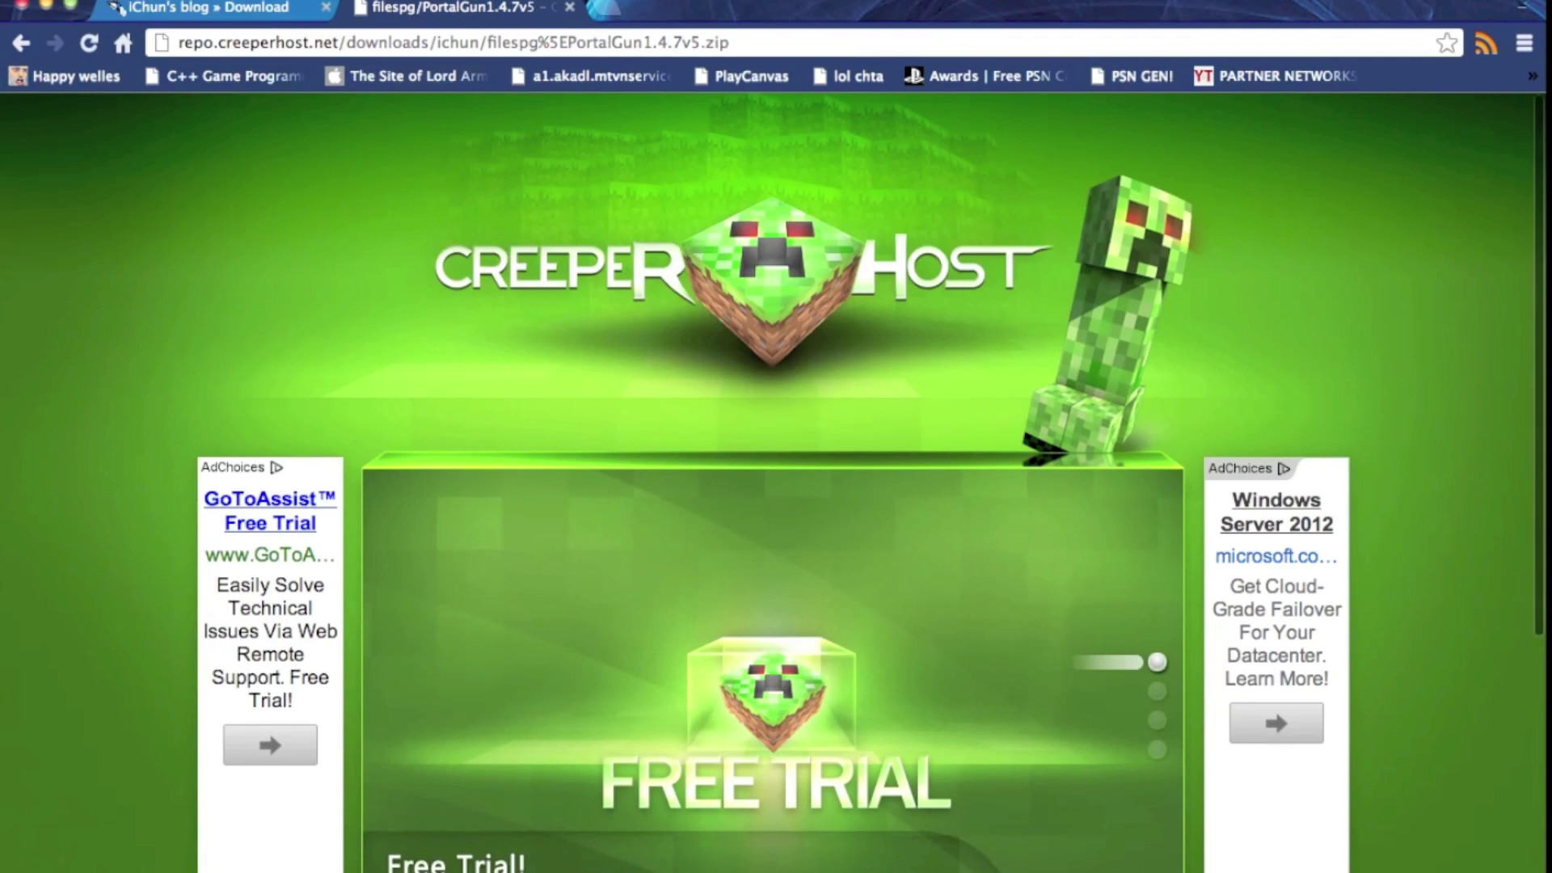
scroll(773, 482, "down", 5)
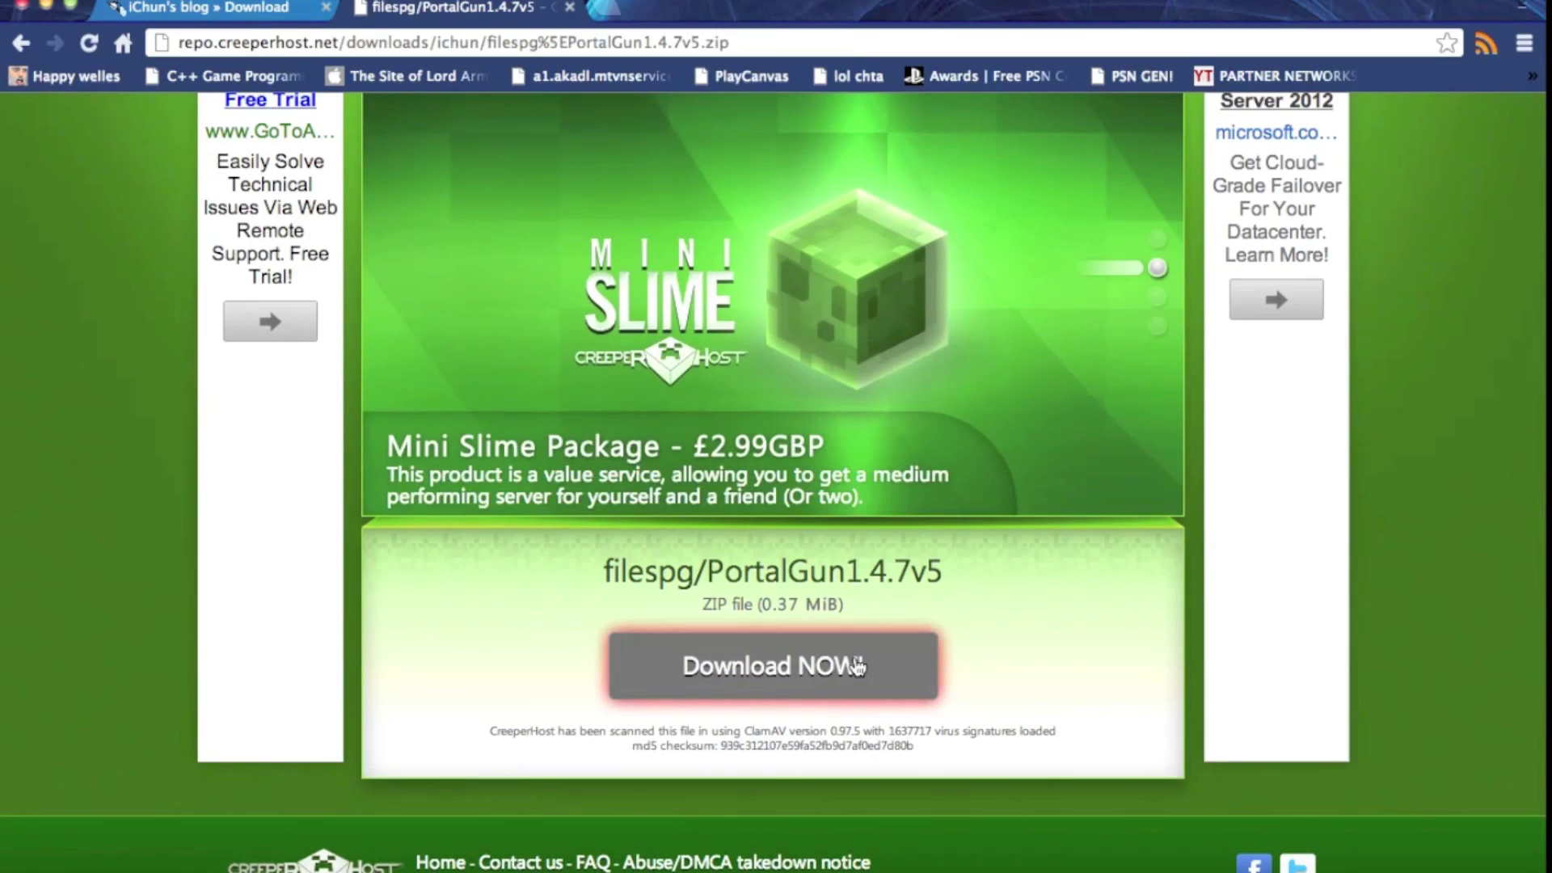
left_click(836, 668)
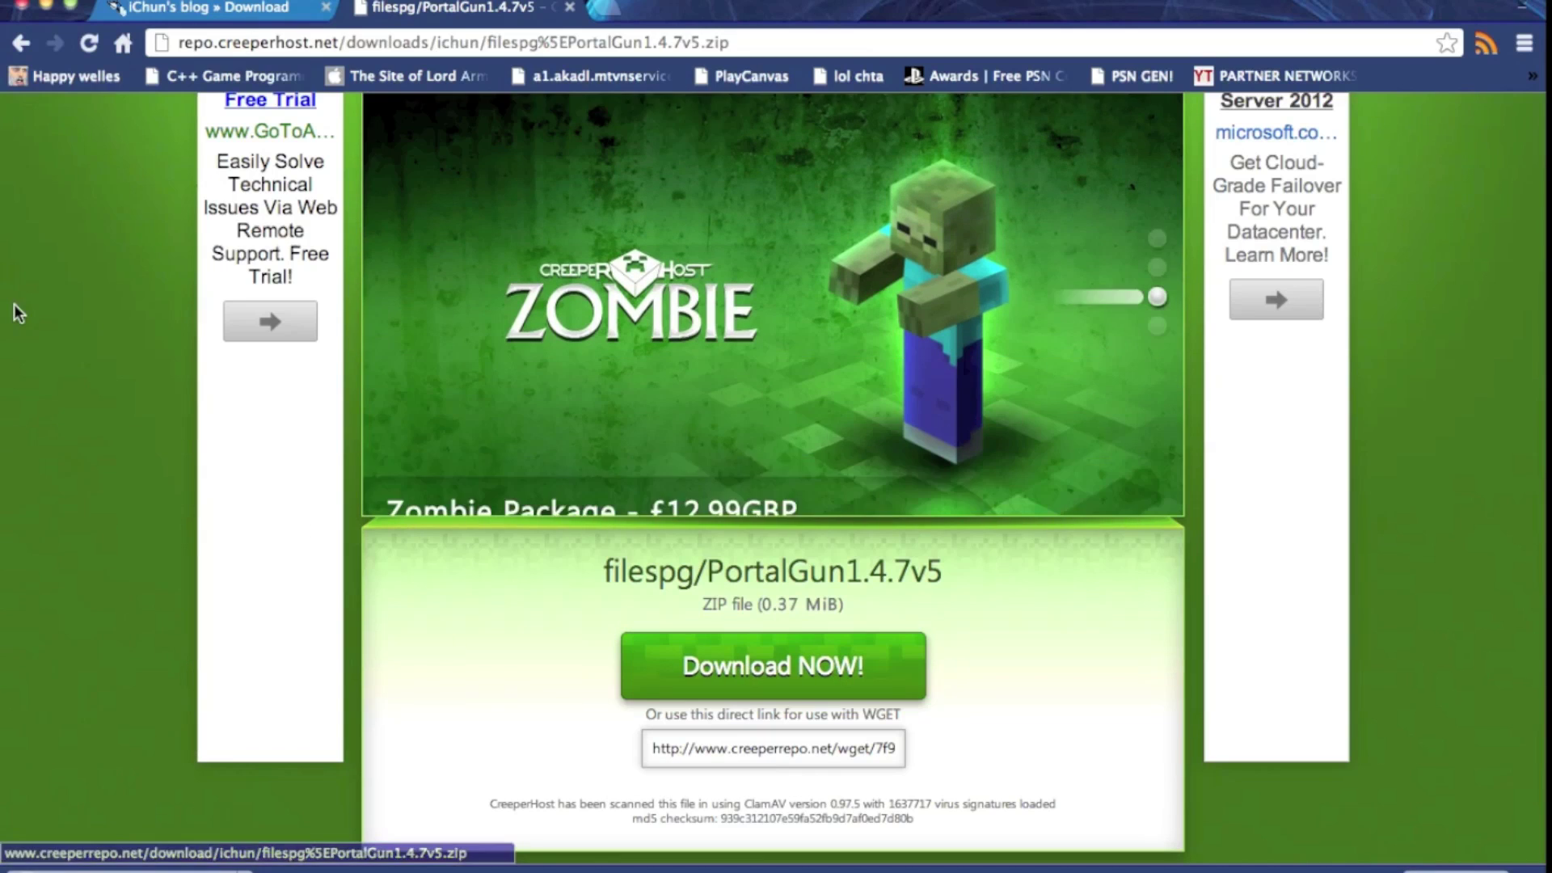
- Close the browser window and move the downloaded PortalGun zip from Downloads into the server's mods folder
left_click(22, 11)
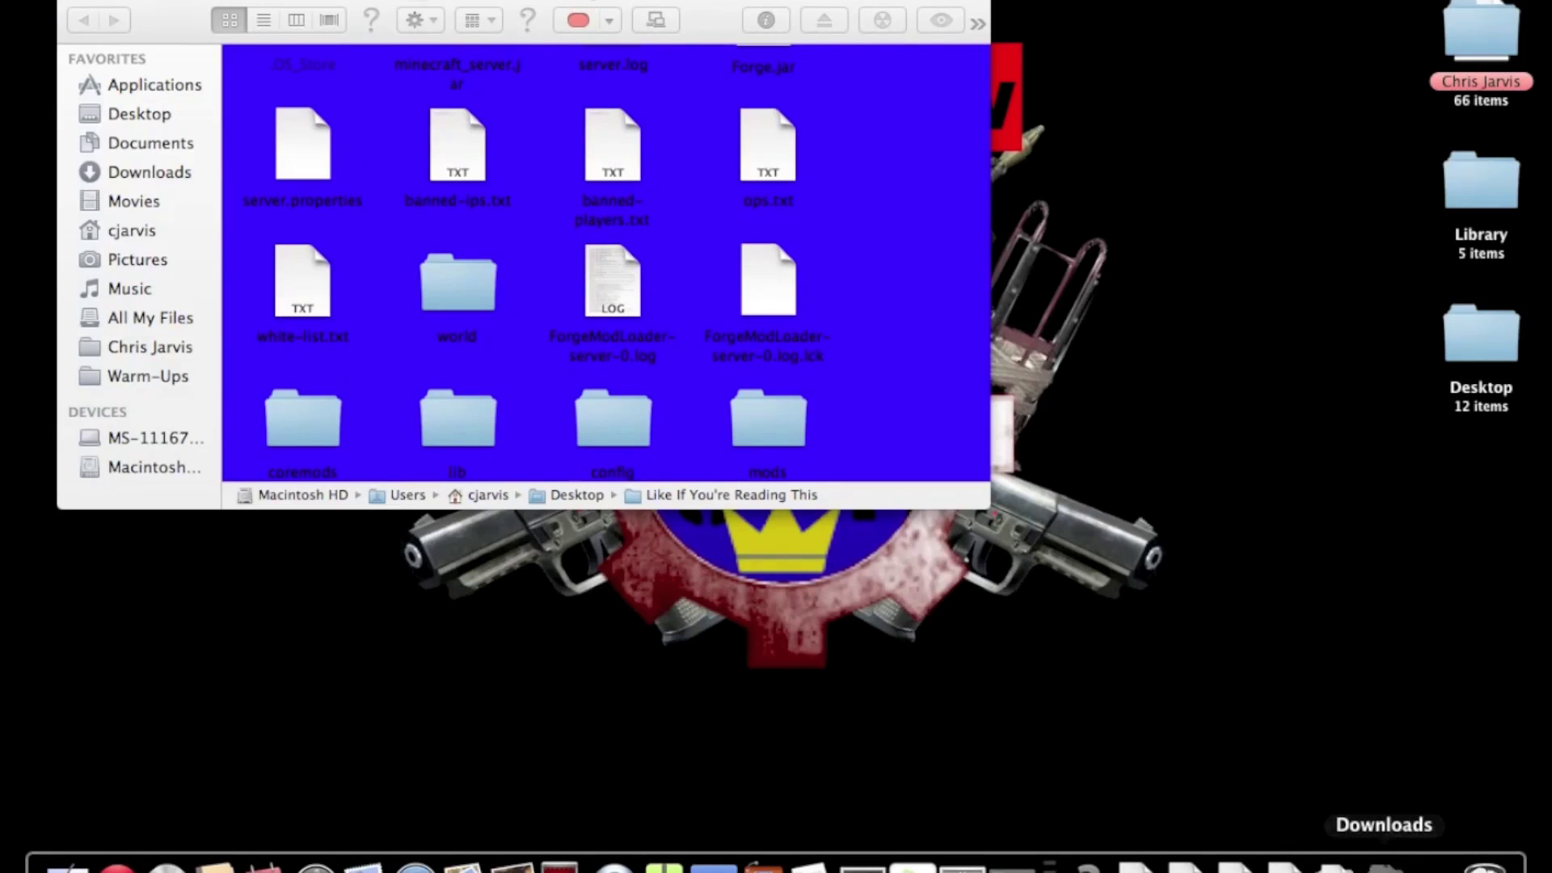
left_click(1385, 862)
left_click_drag(1386, 829, 789, 420)
- Launch Forge.jar again from the server folder
scroll(885, 351, "up", 3)
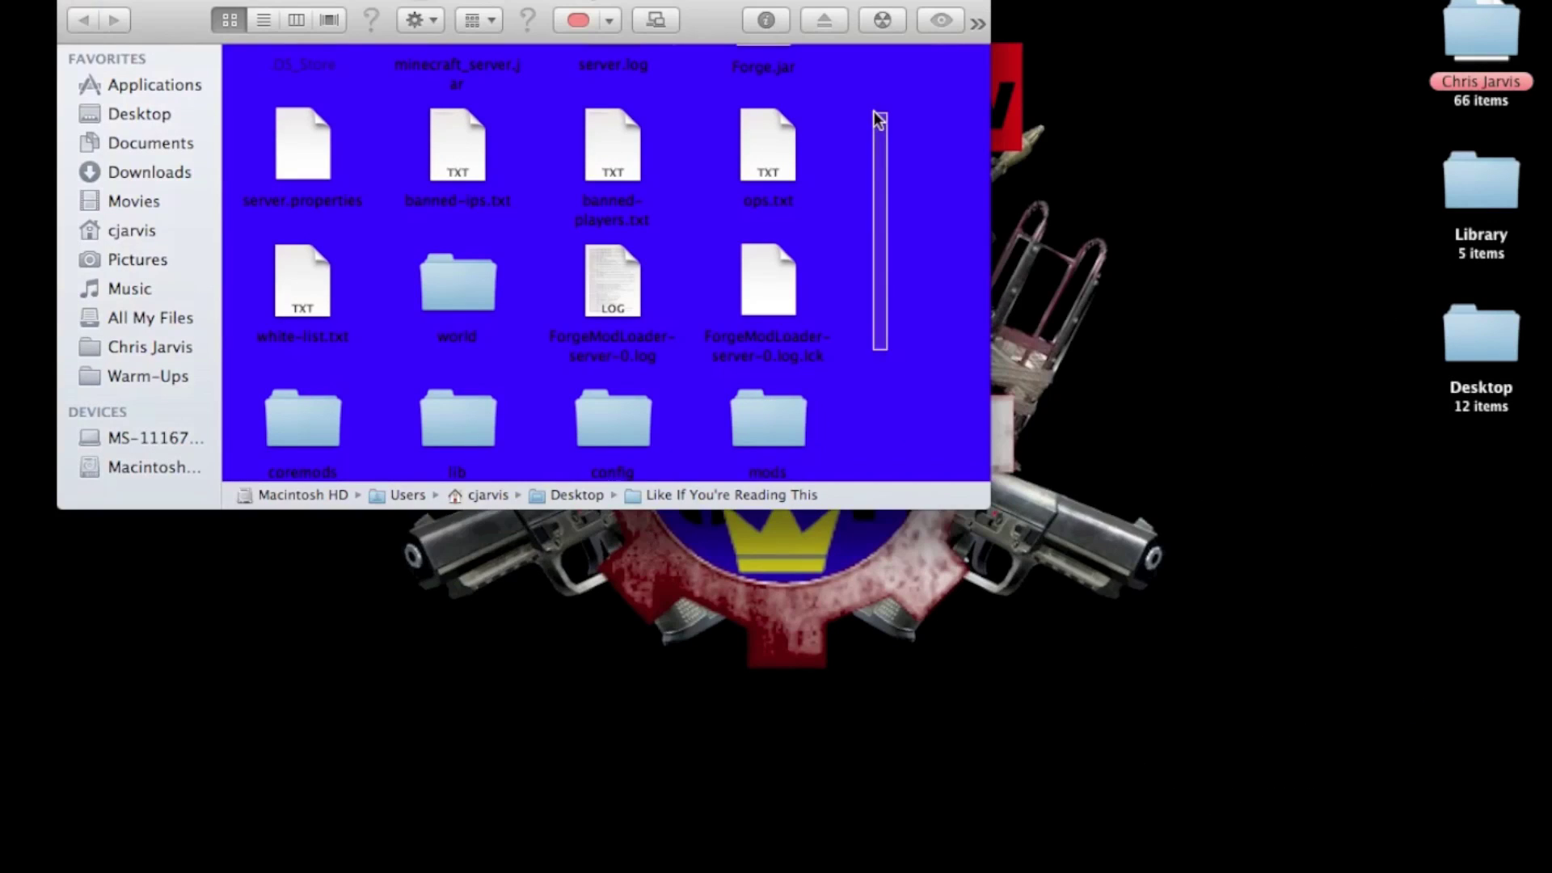
left_click(779, 104)
key("space")
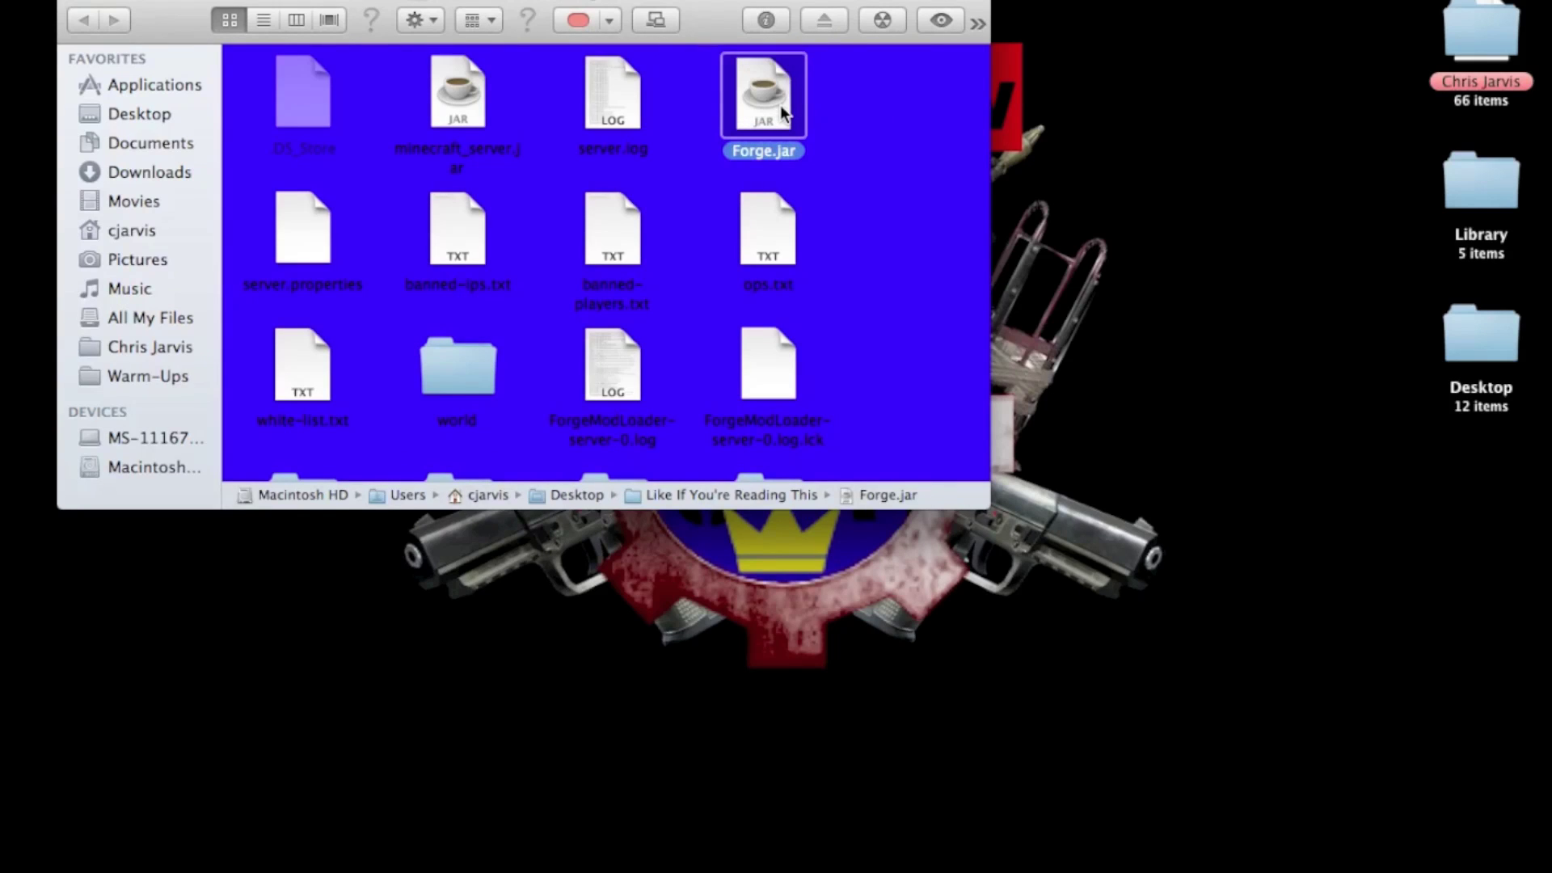
double_click(779, 104)
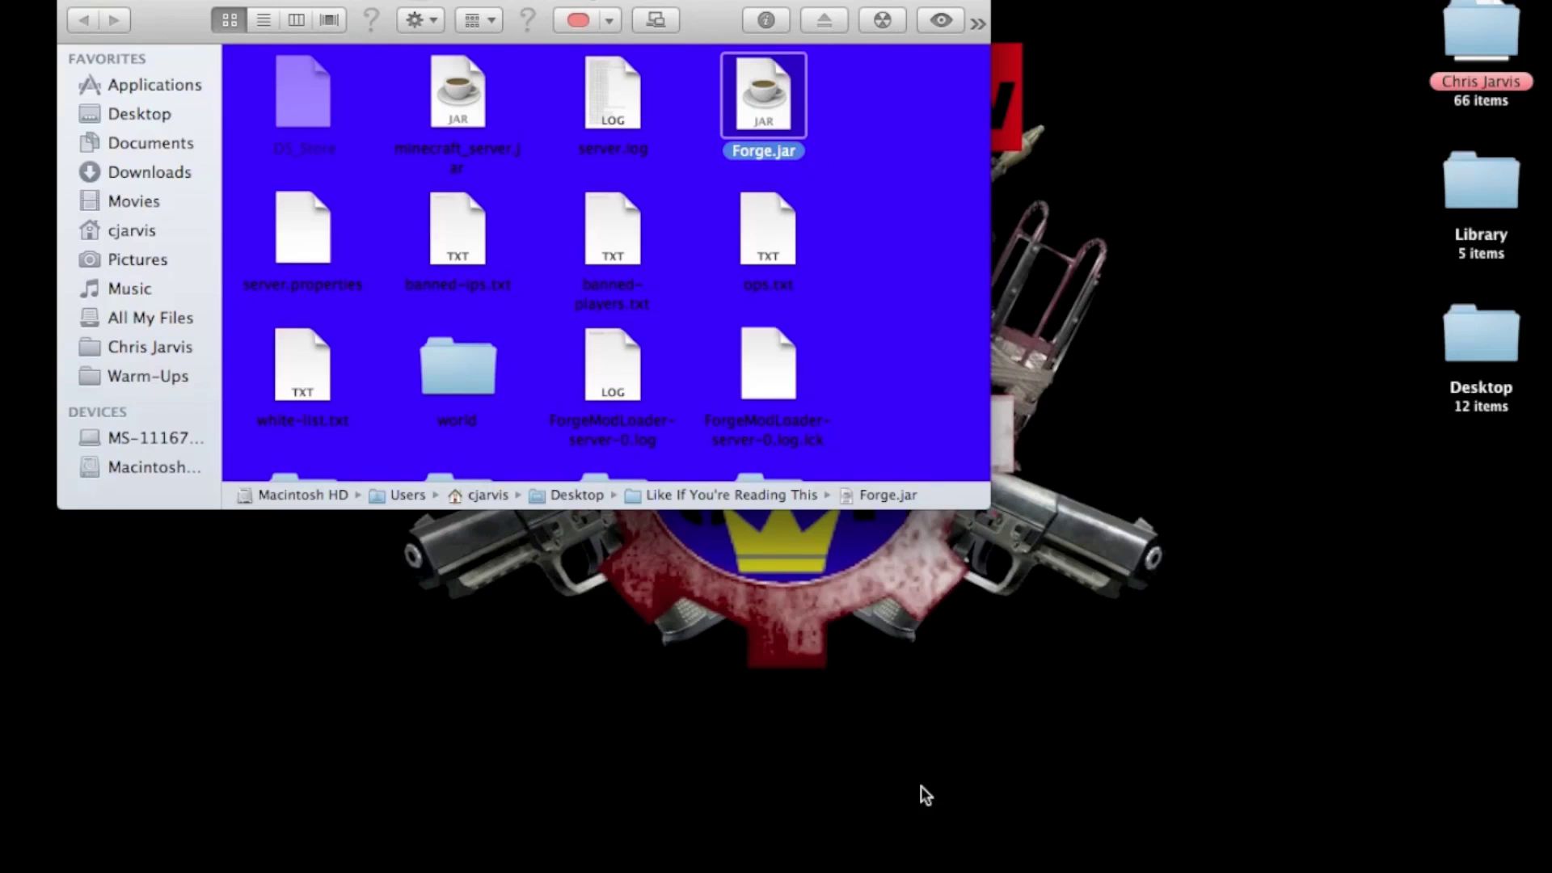
mouse_move(859, 868)
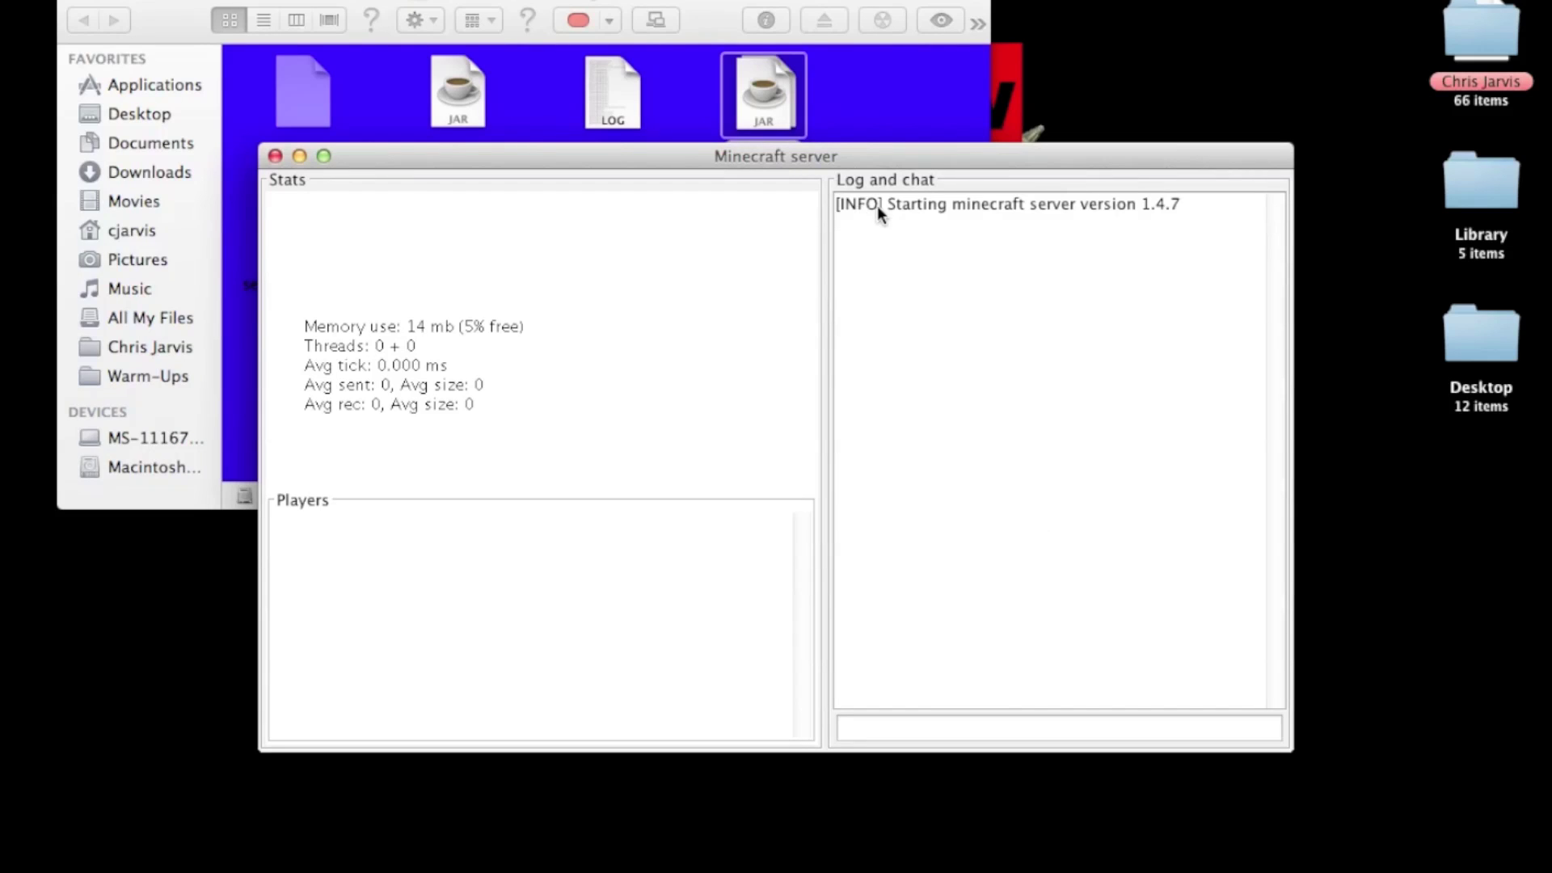
- Move the Minecraft server window lower and shift the Forge.jar icon beside server.log.lck in the server folder
left_click_drag(904, 204, 1018, 266)
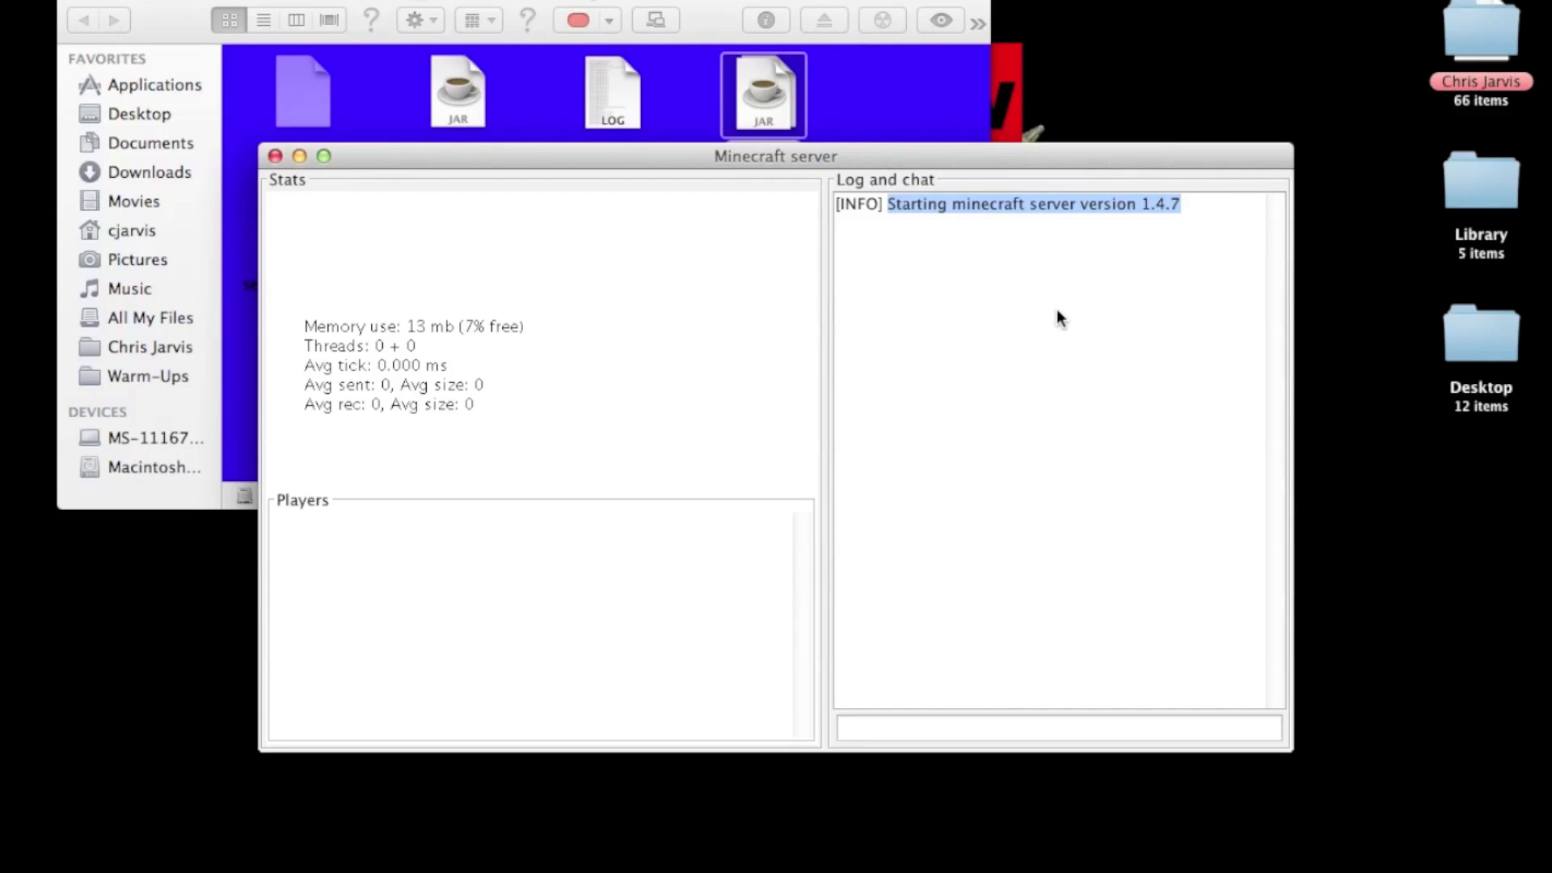
left_click_drag(886, 147, 871, 326)
left_click_drag(774, 91, 884, 103)
left_click(1041, 332)
left_click_drag(1041, 331, 952, 229)
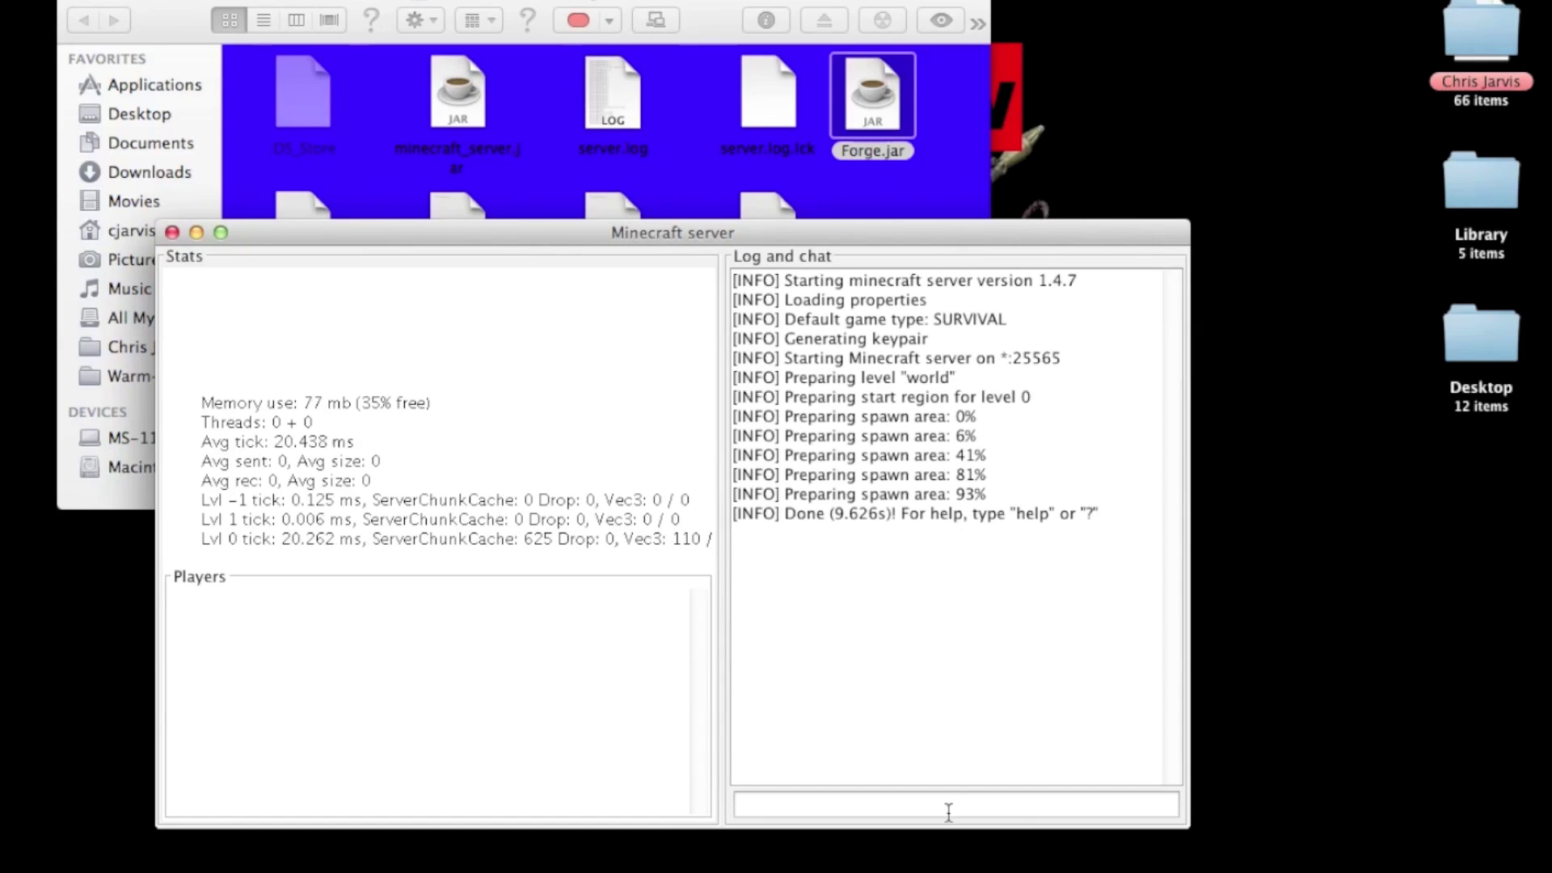
- Run the console command pg on the server and highlight the listed Portalgun commands
left_click(907, 806)
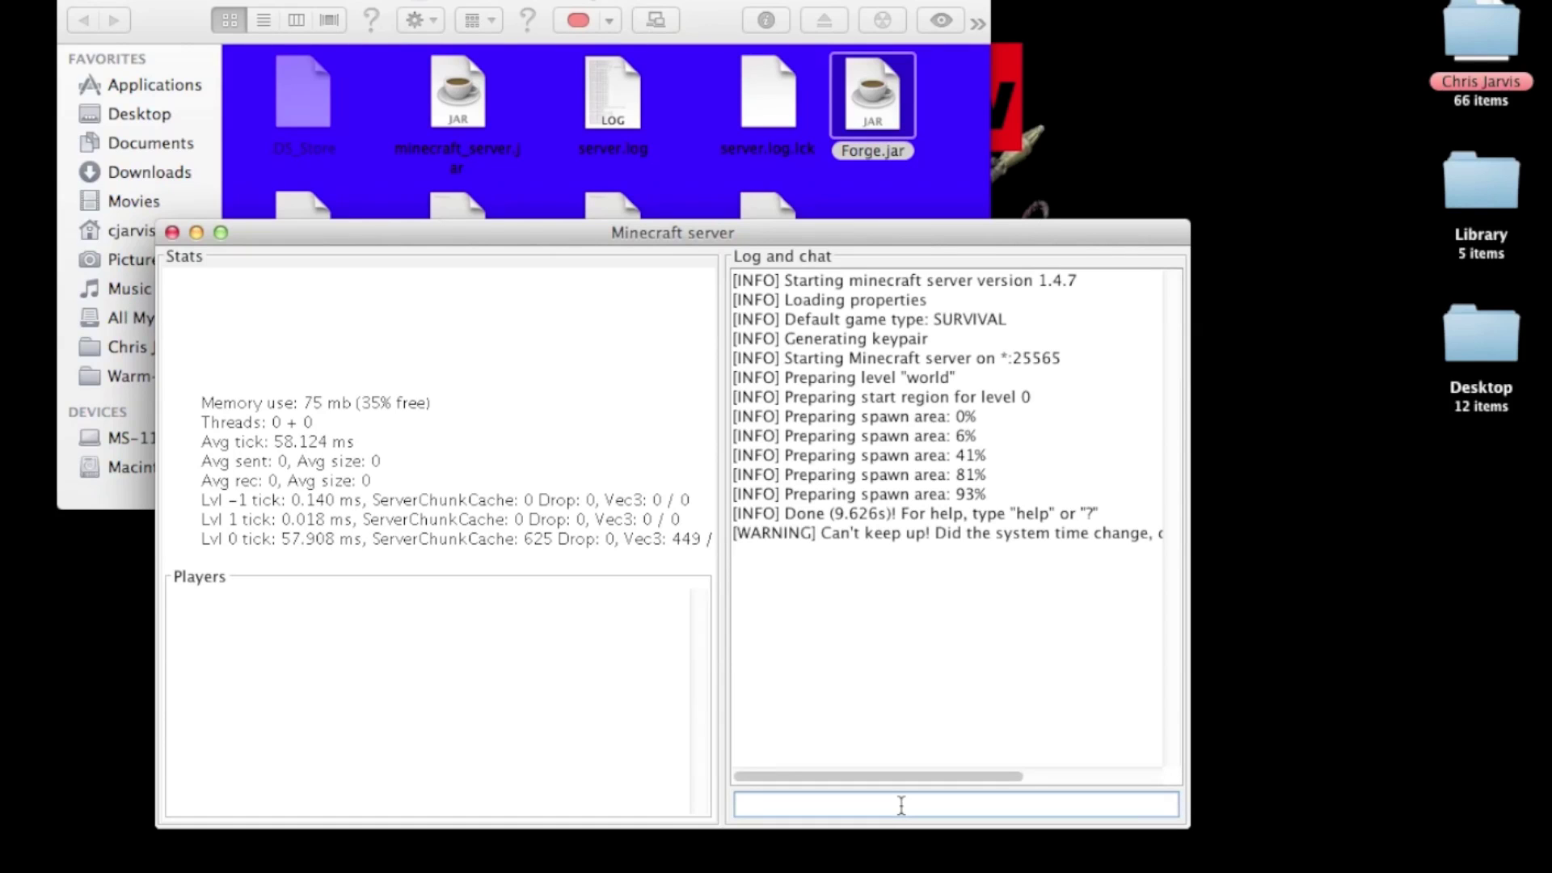
type("pg")
key("Return")
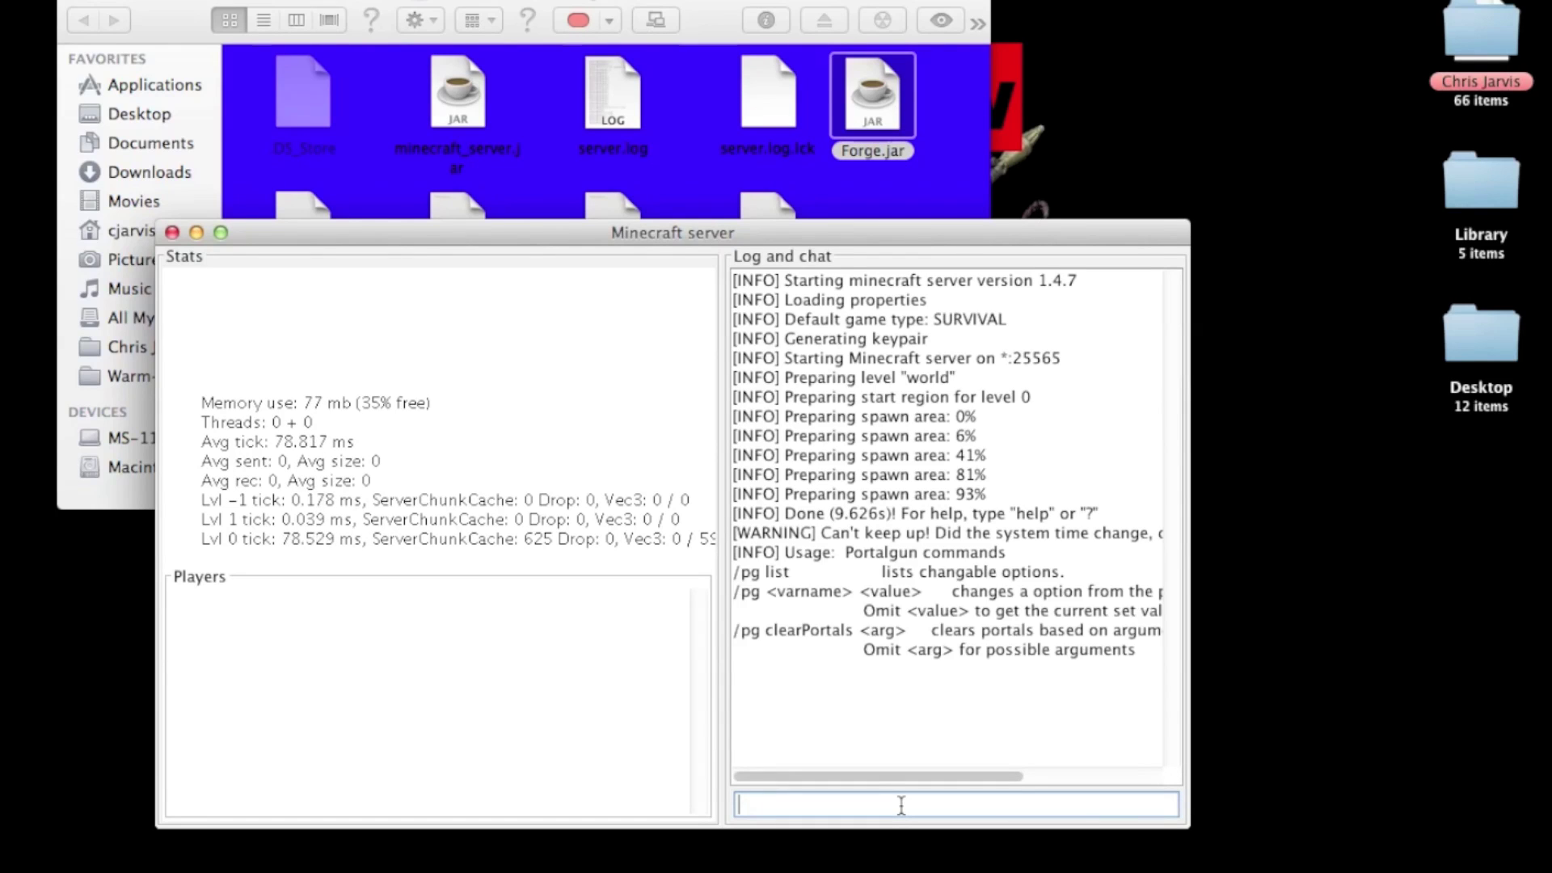
left_click_drag(765, 572, 880, 685)
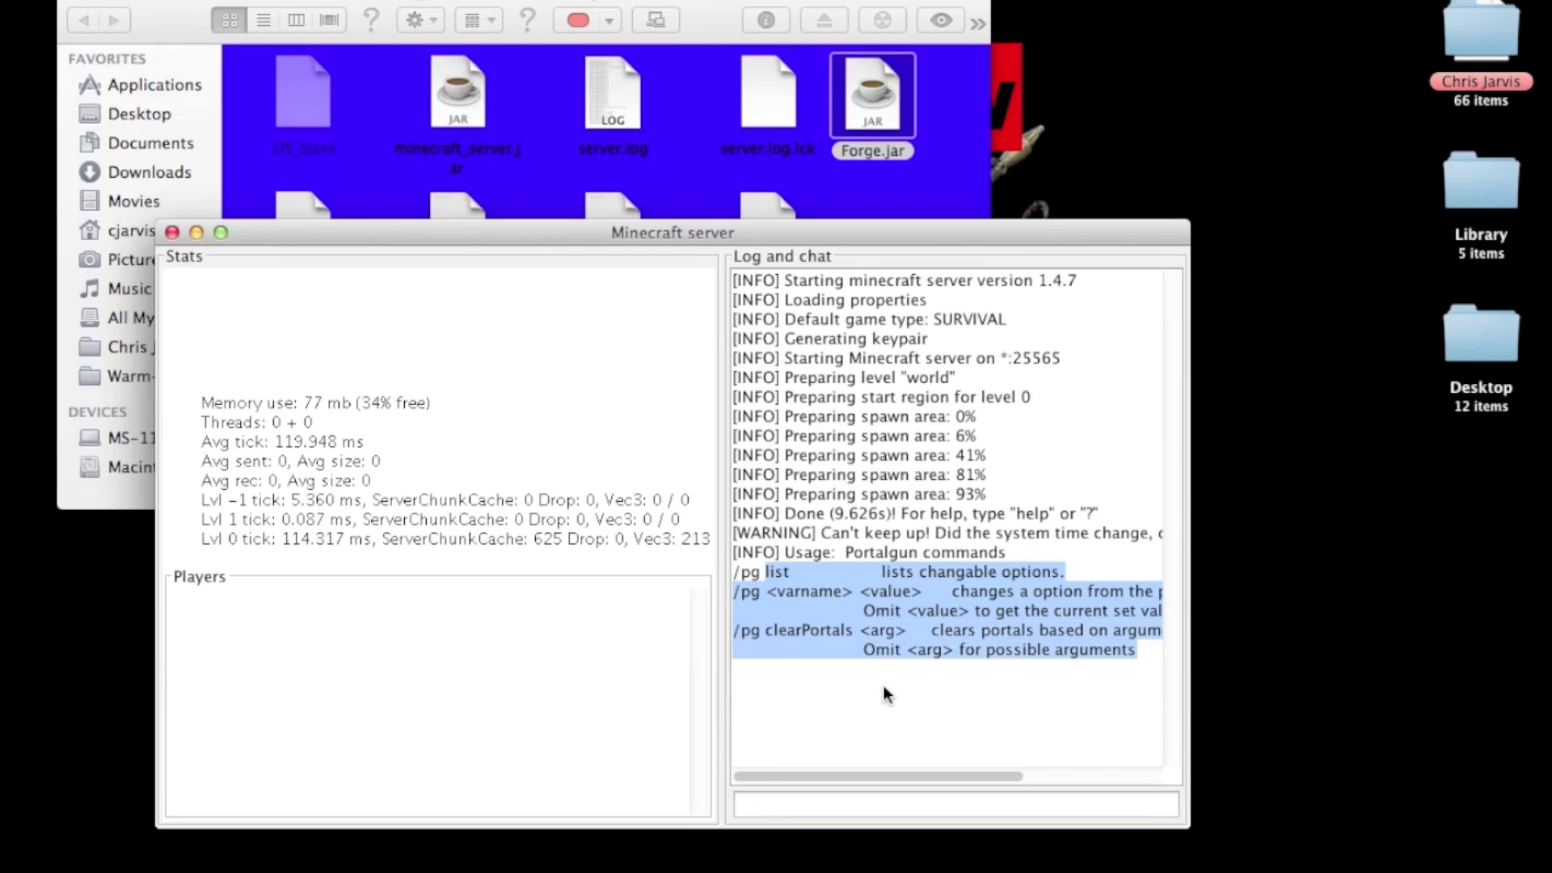
left_click(877, 681)
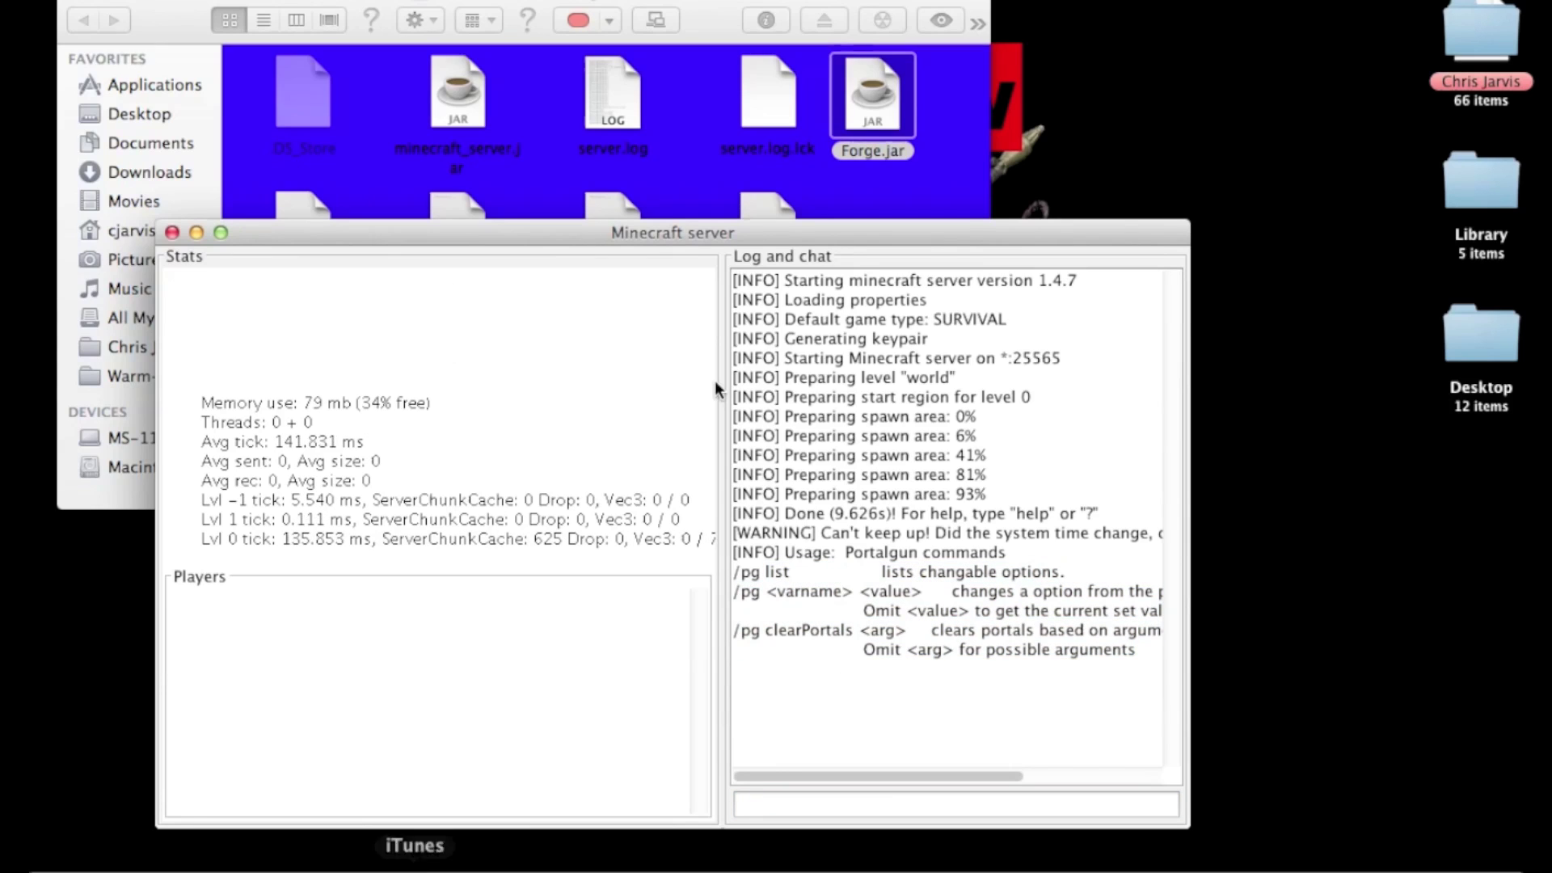
- Move the server window aside to look through the server folder, and bring the window back up
left_click_drag(794, 231, 767, 584)
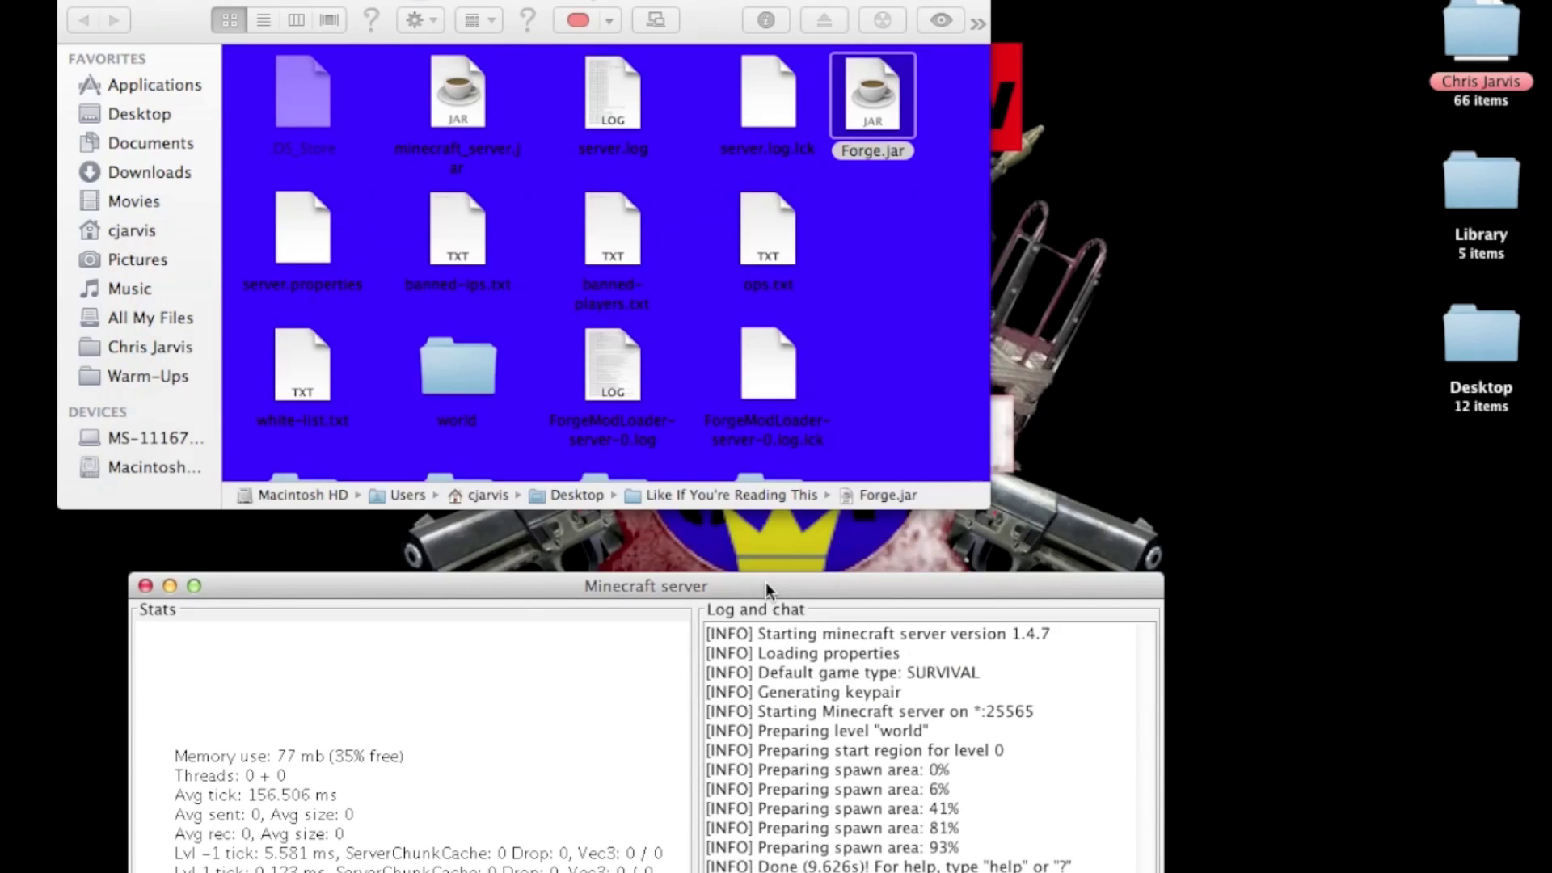
left_click_drag(818, 392, 855, 341)
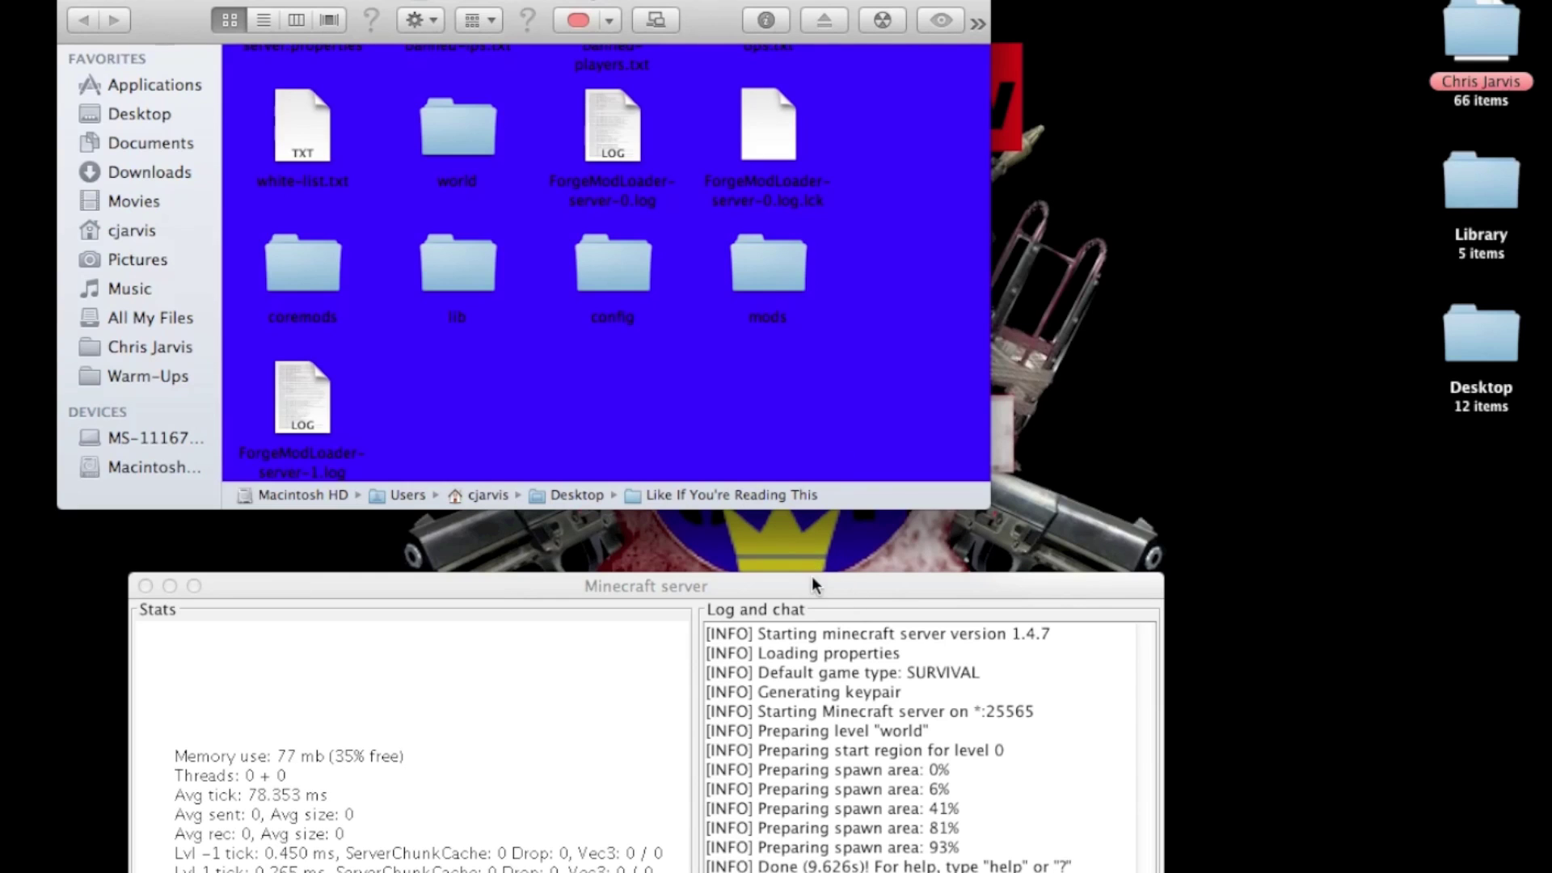
left_click_drag(812, 575, 736, 202)
- Switch to Minecraft and join the 0/20 "A Minecraft Server" entry from the multiplayer list
mouse_move(1281, 865)
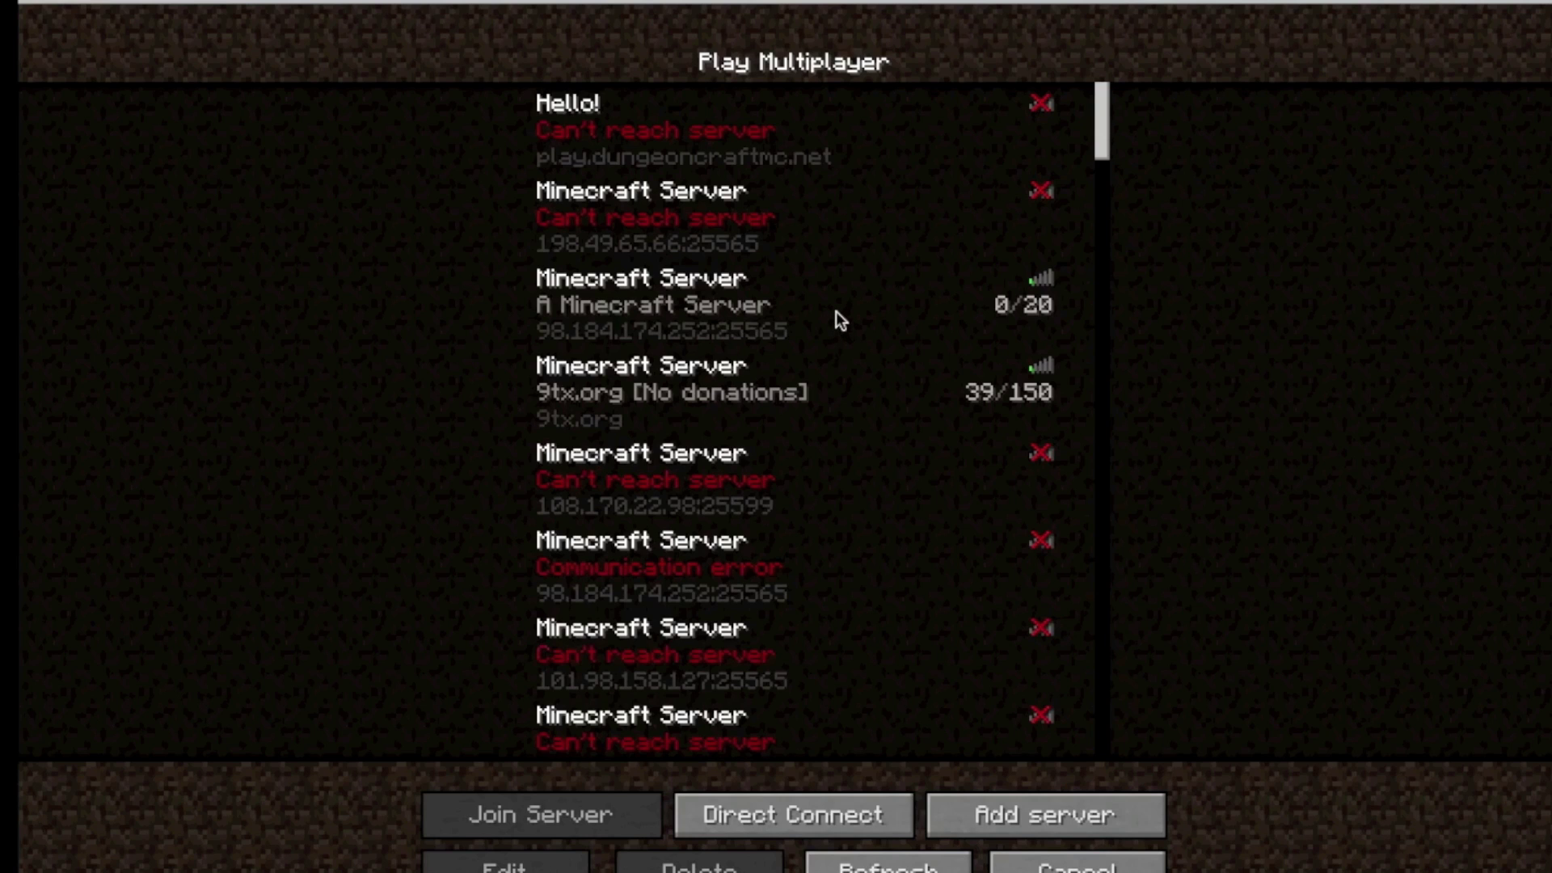
left_click(834, 313)
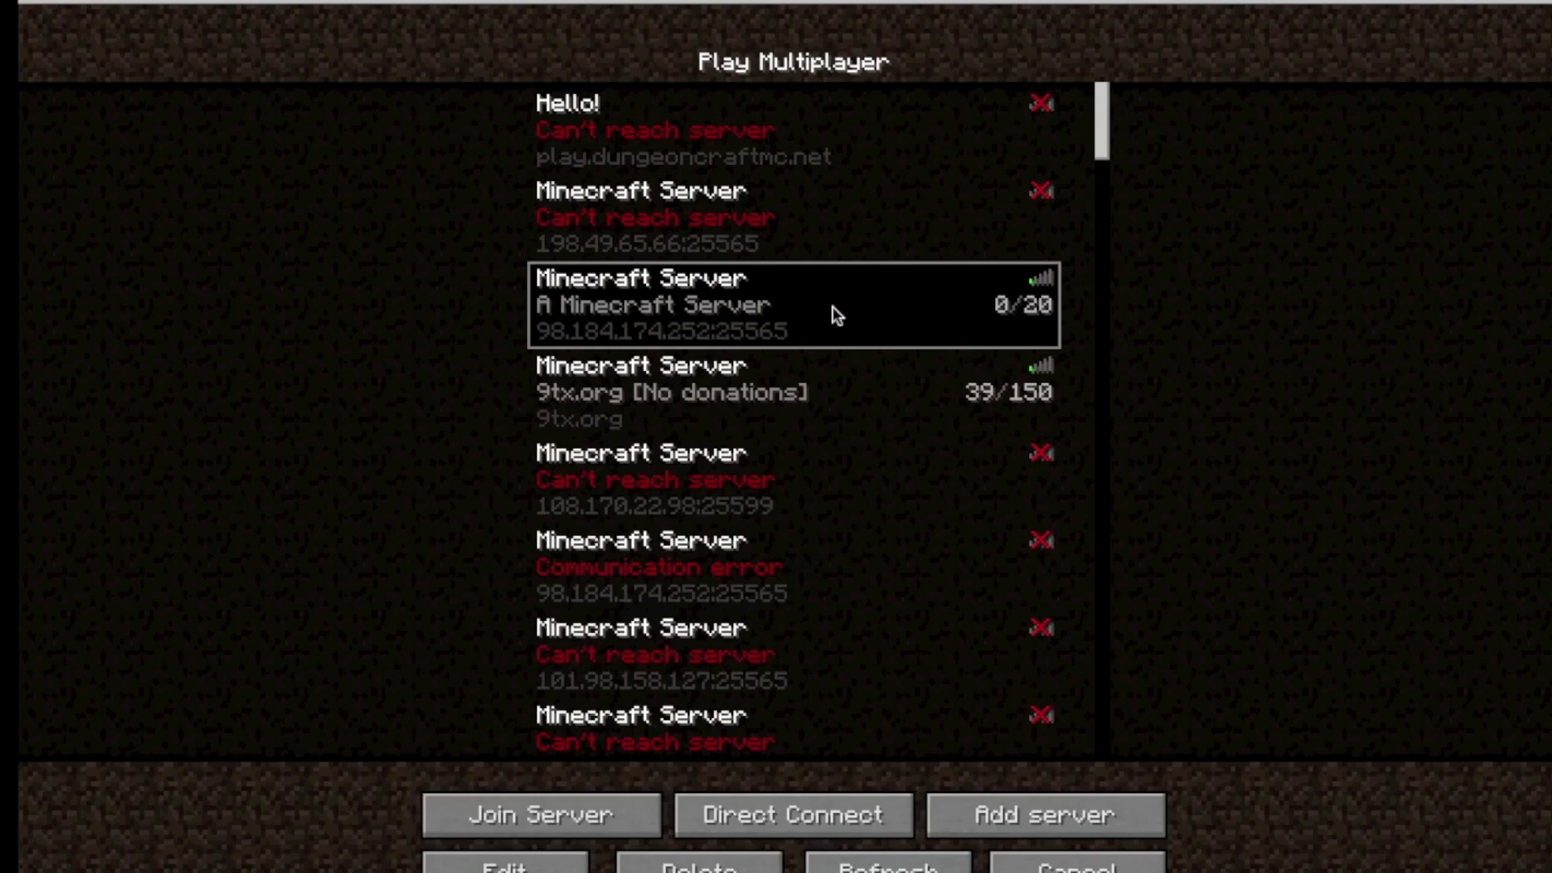
left_click(570, 811)
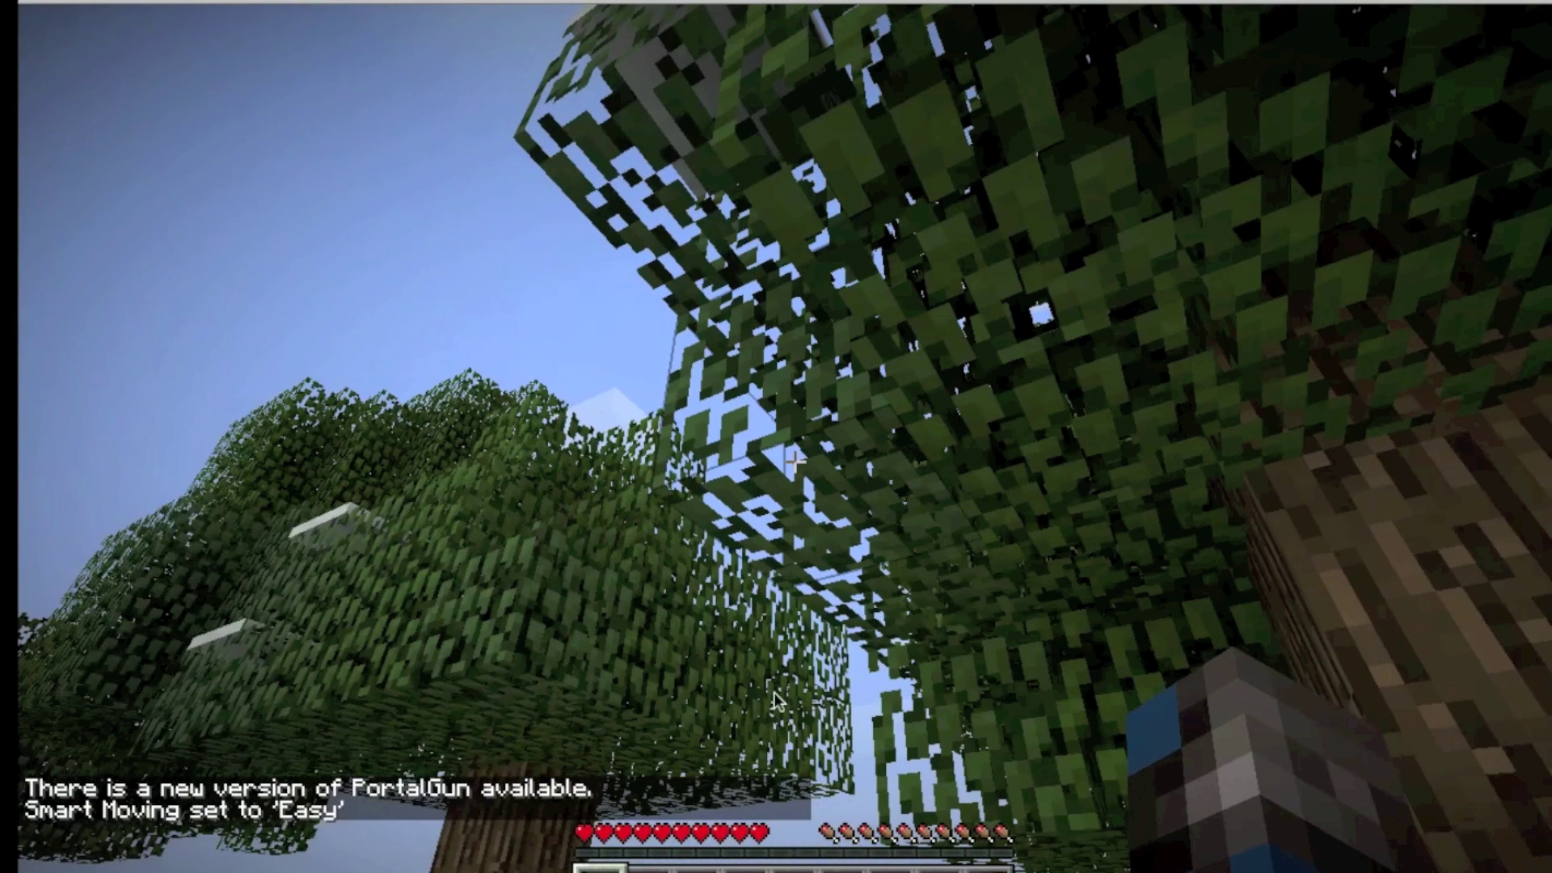
- Pause the game and switch to the Minecraft server window, ready to enter a console command
key("Escape")
mouse_move(904, 865)
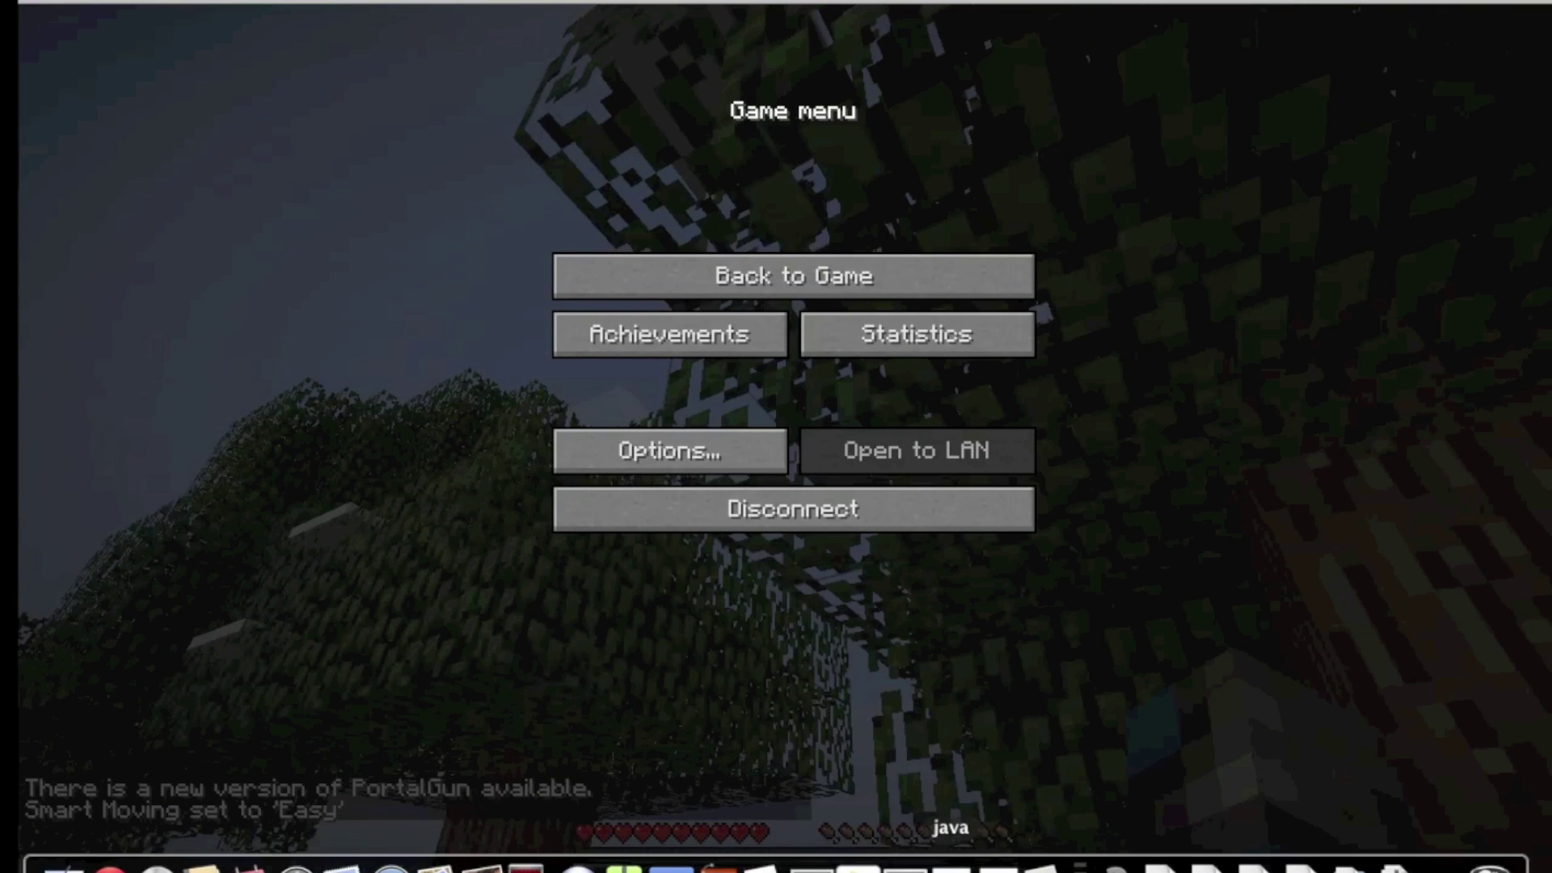
left_click(951, 864)
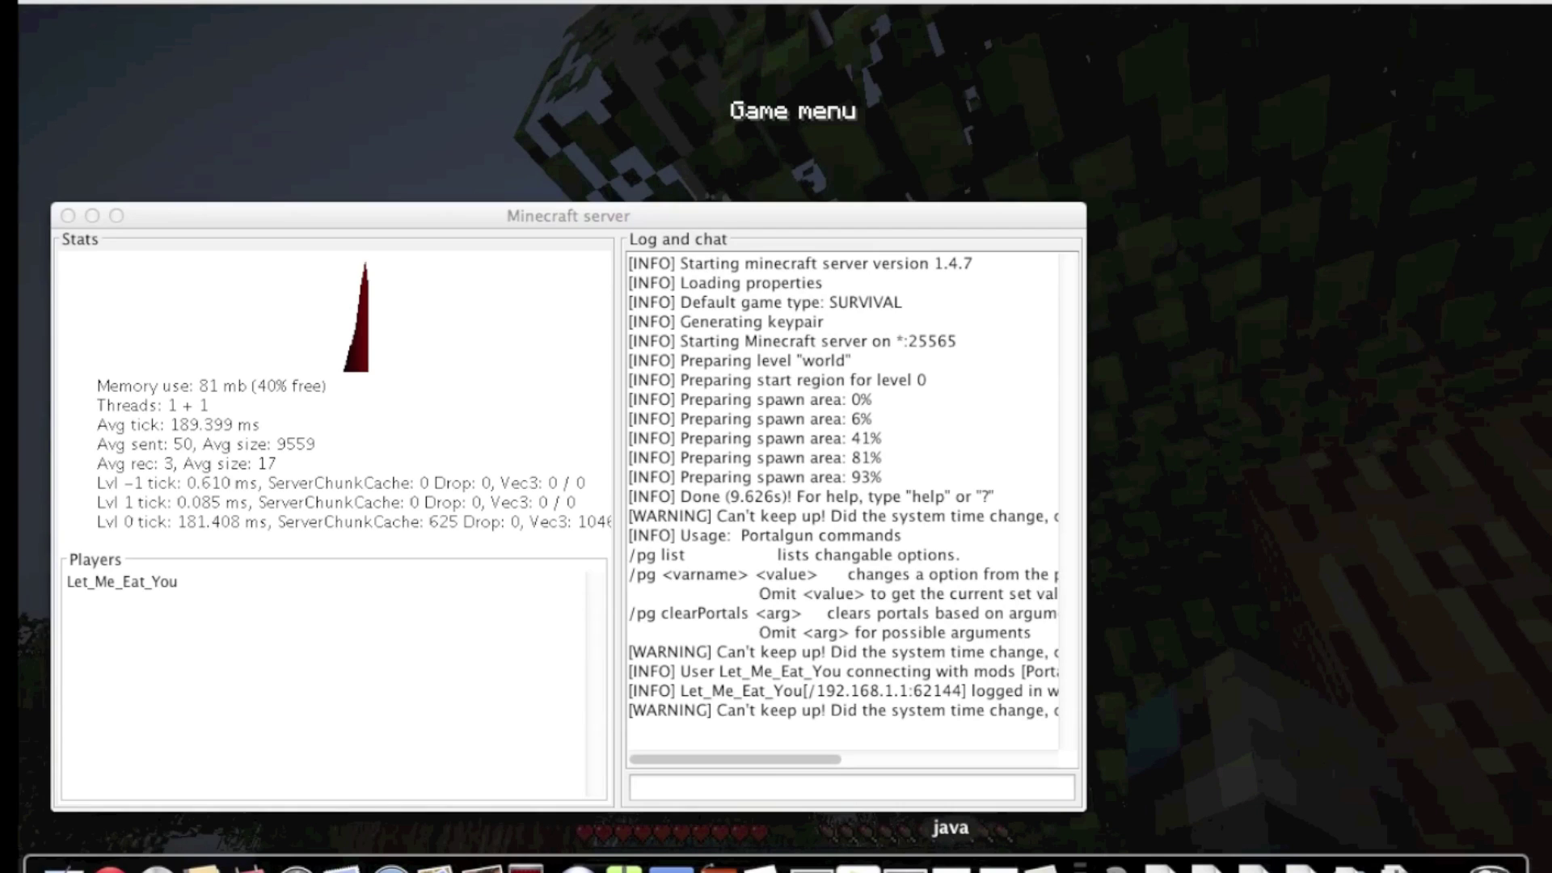
left_click(839, 784)
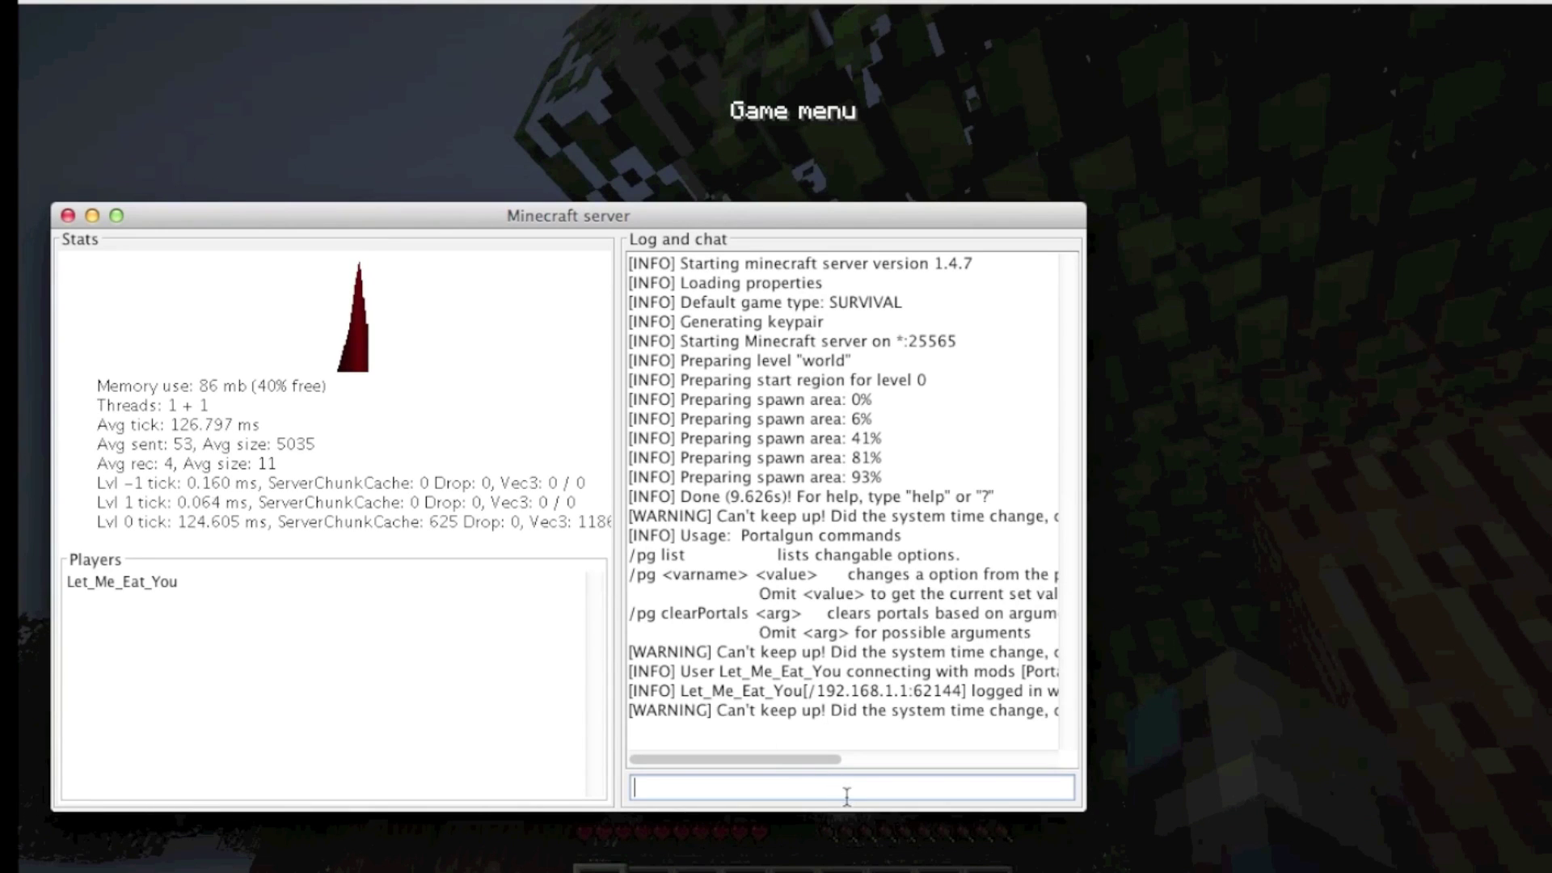
- Run the console command op with the connected player's username, adding the missing first letter of the name
type("op")
type("et_Me_Eat_You")
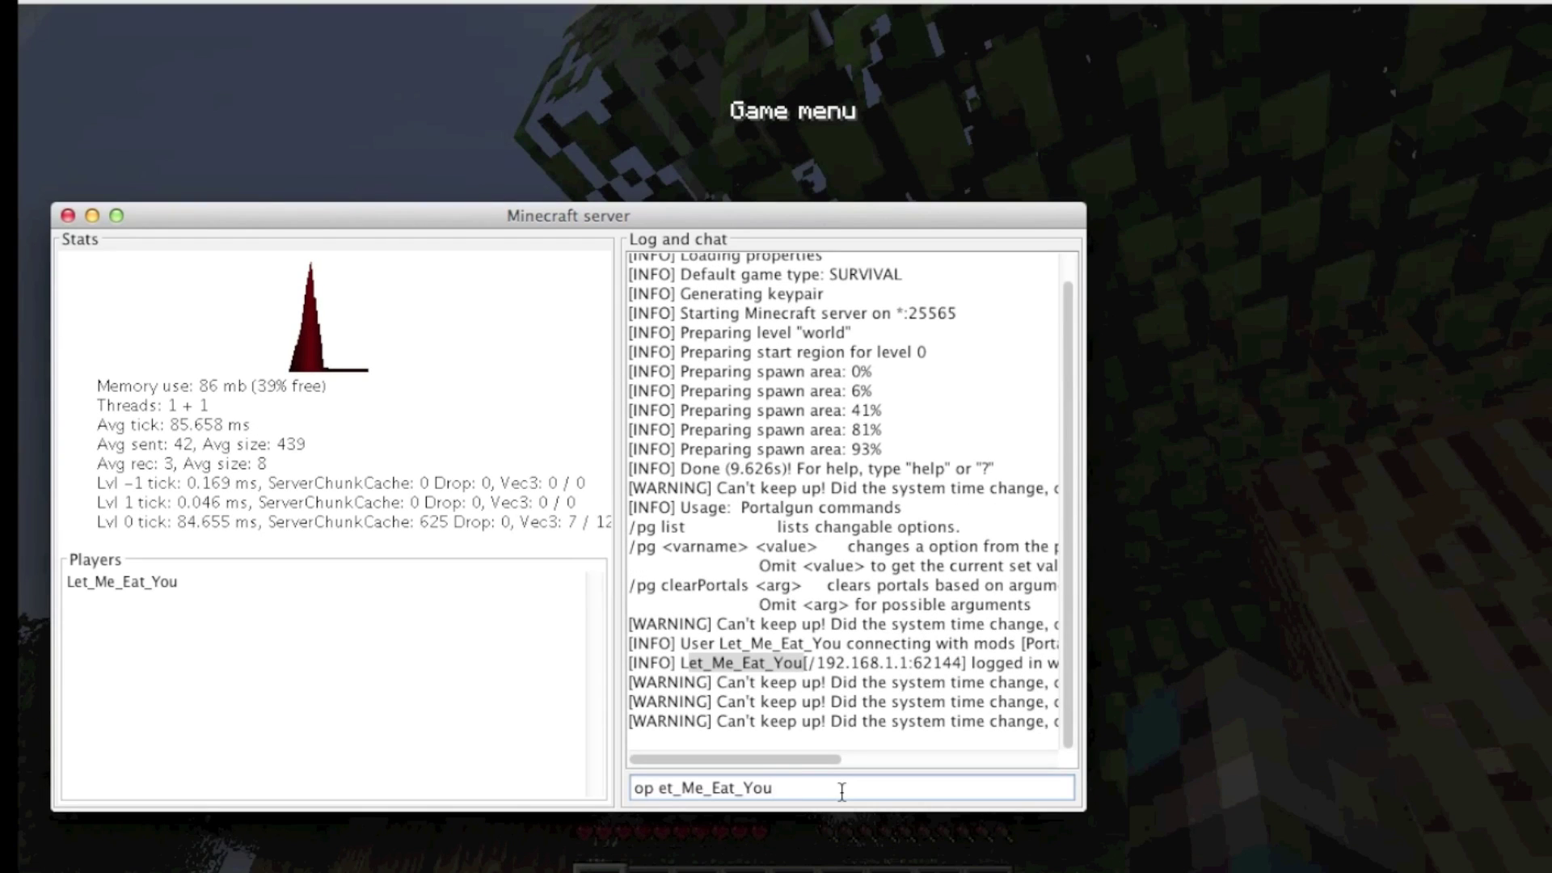
key("Left")
key("Left")
key("Left")
key("Left")
key("Left")
key("Left")
key("Left")
key("Left")
key("Left")
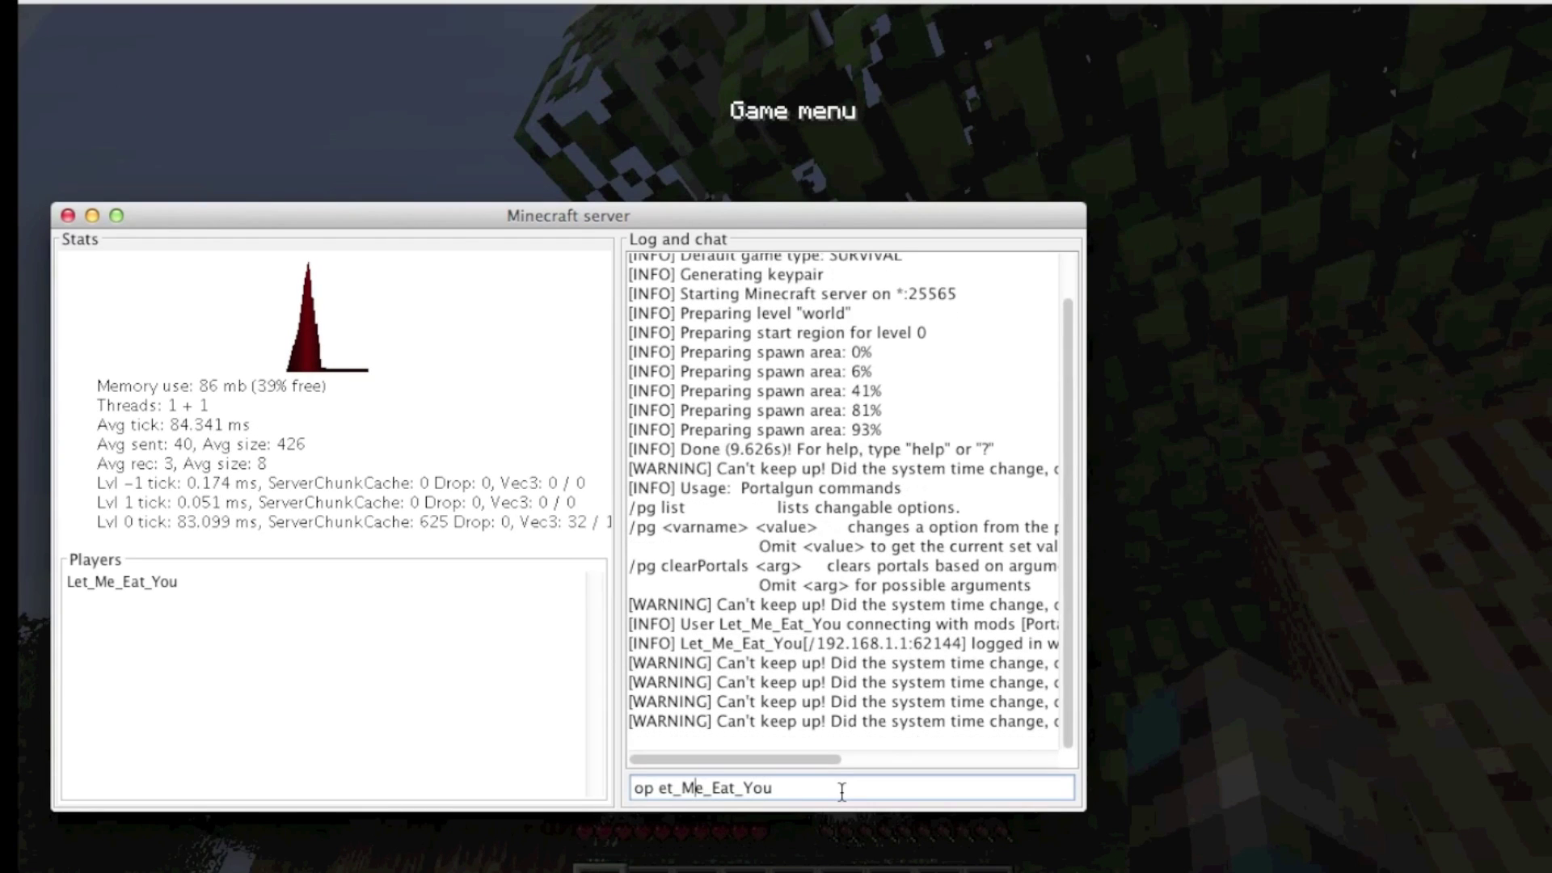
key("Left")
key("Left")
key("Left")
key("Left")
key("Left")
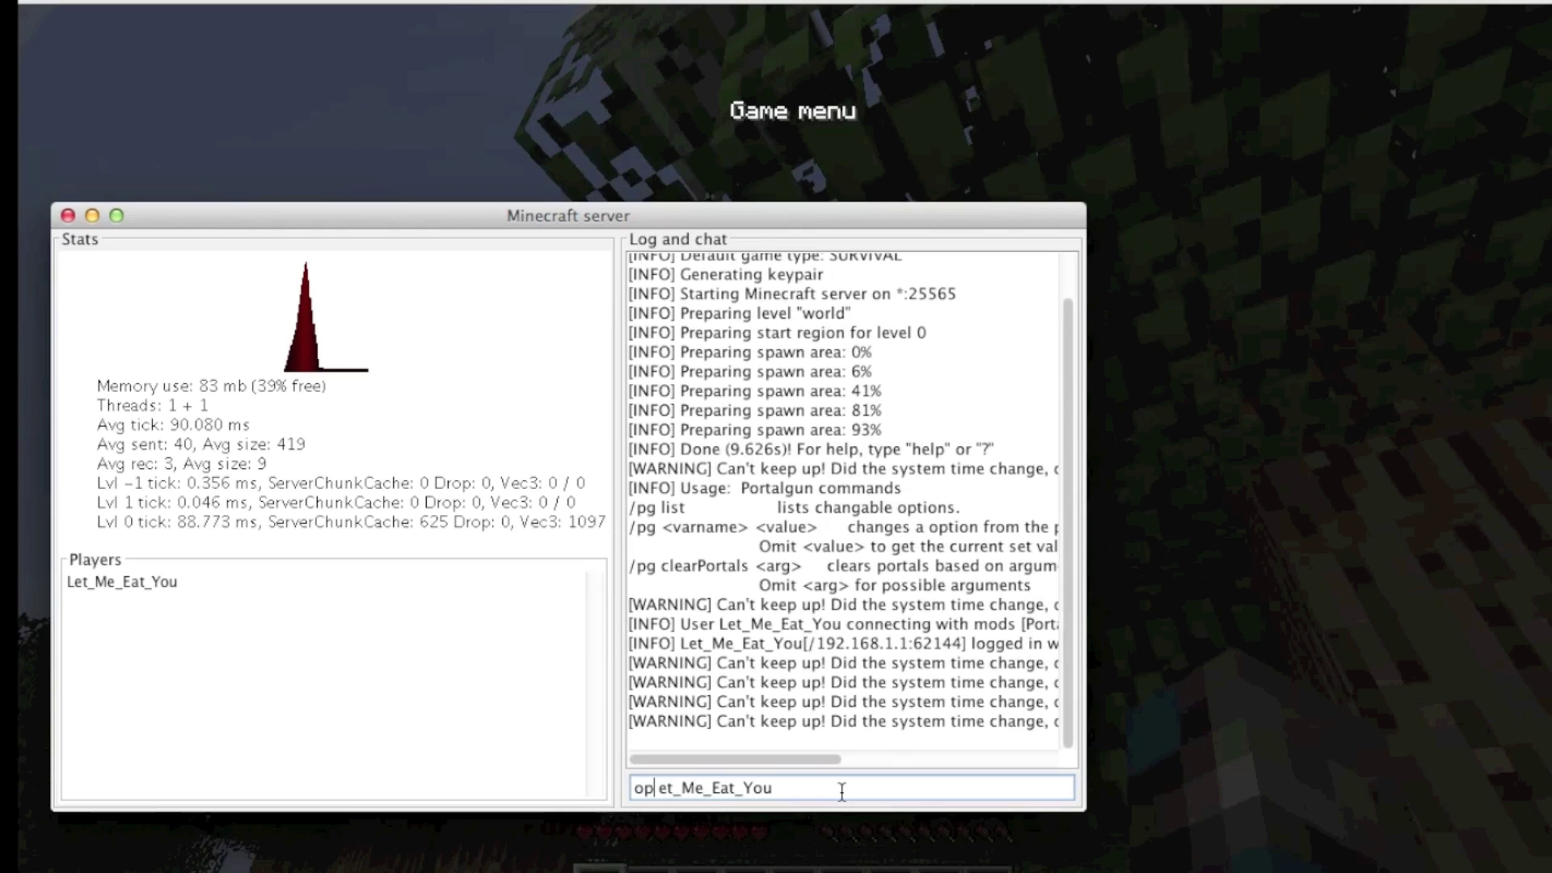
key("Right")
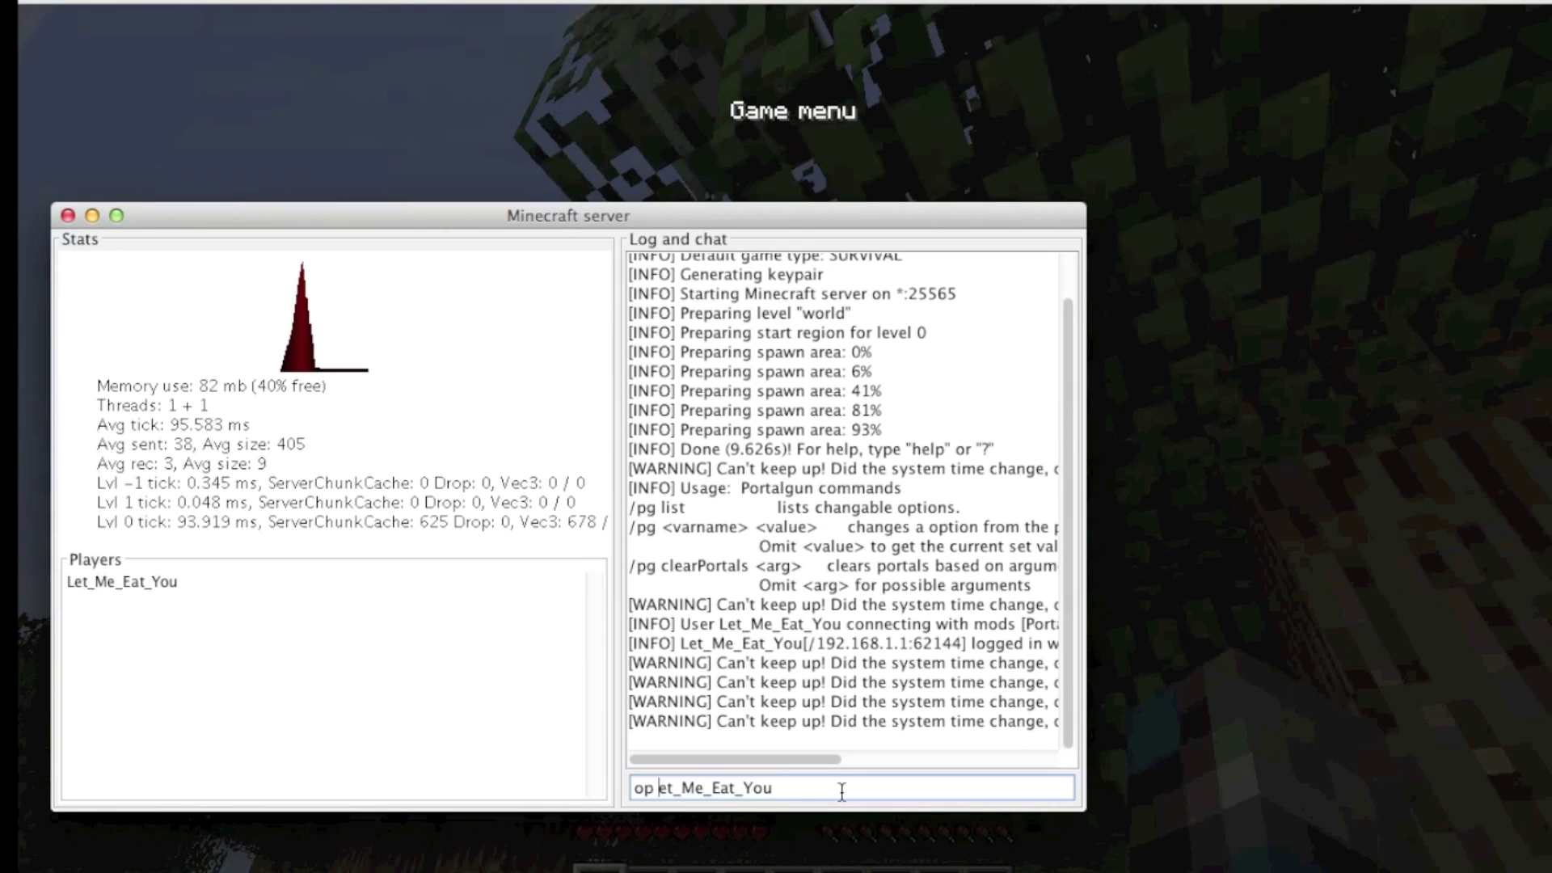
key("Right")
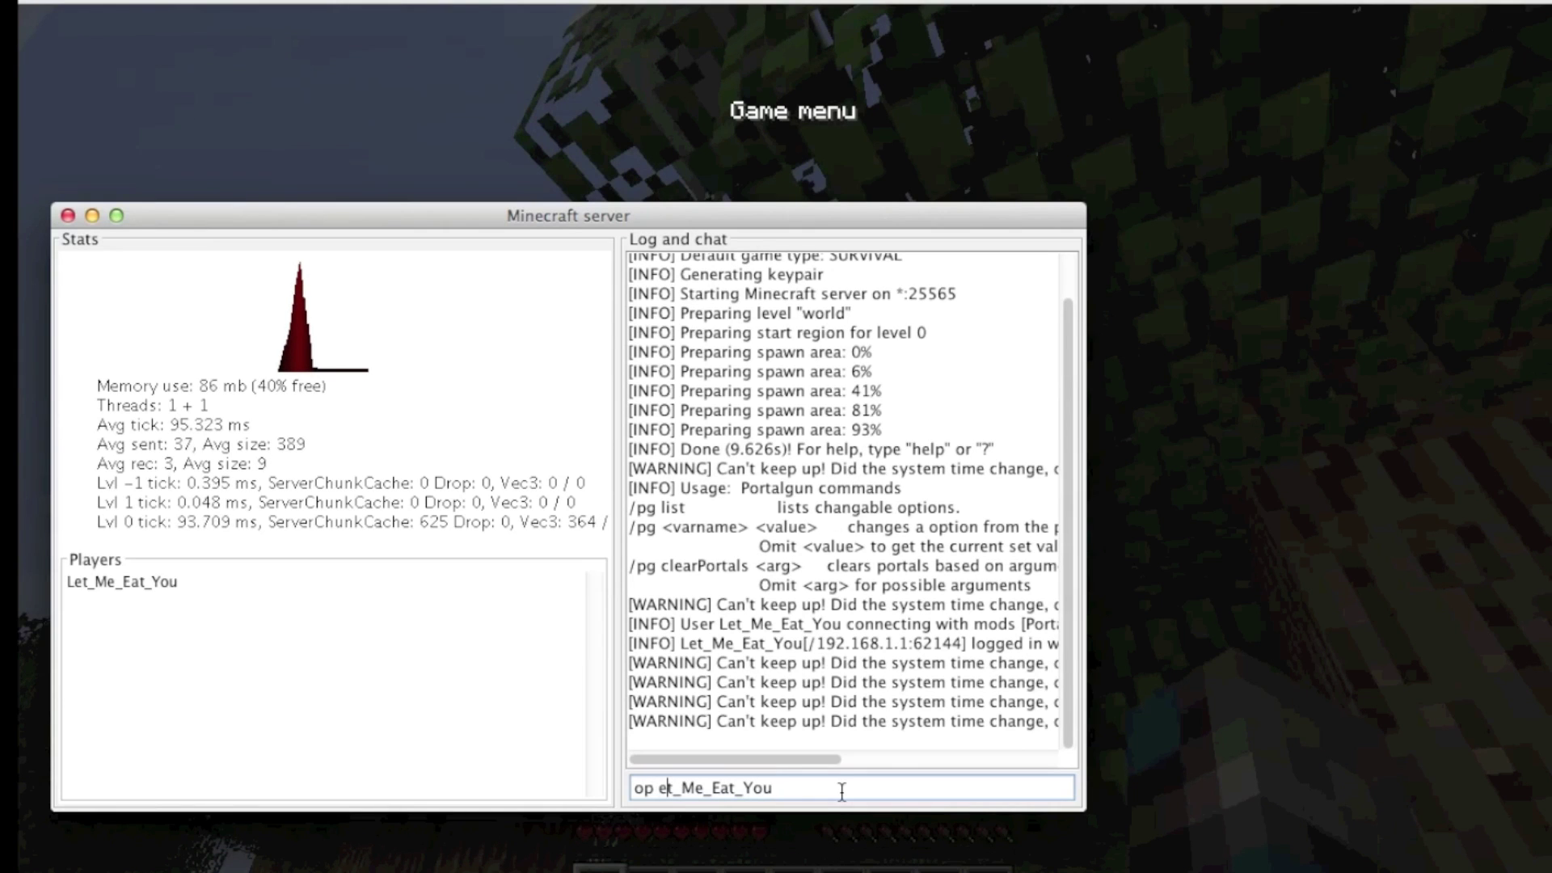
key("Left")
type("L")
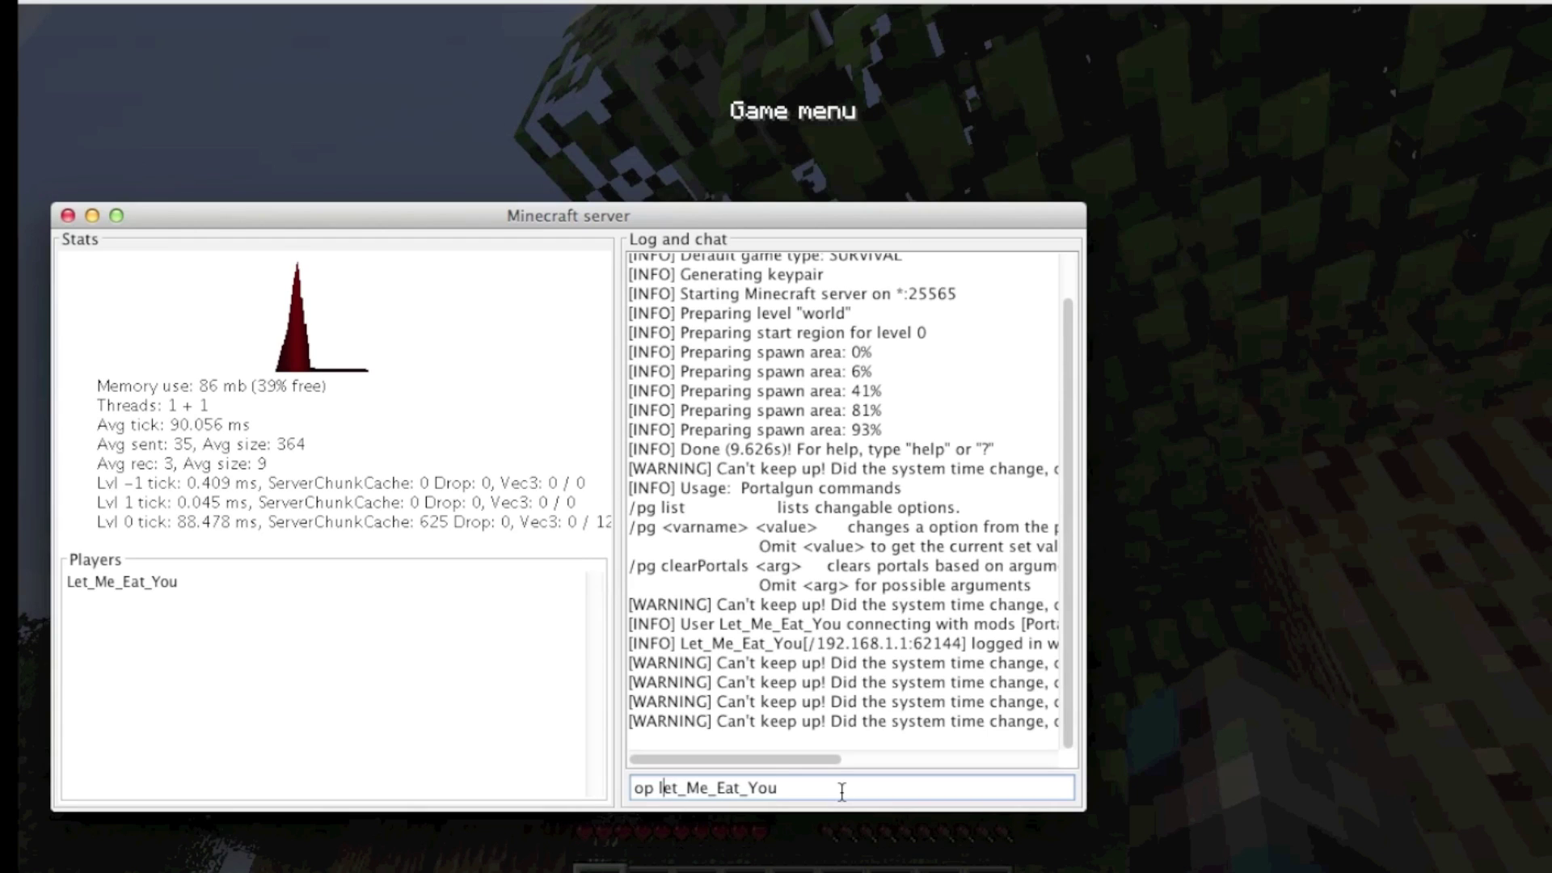
key("Return")
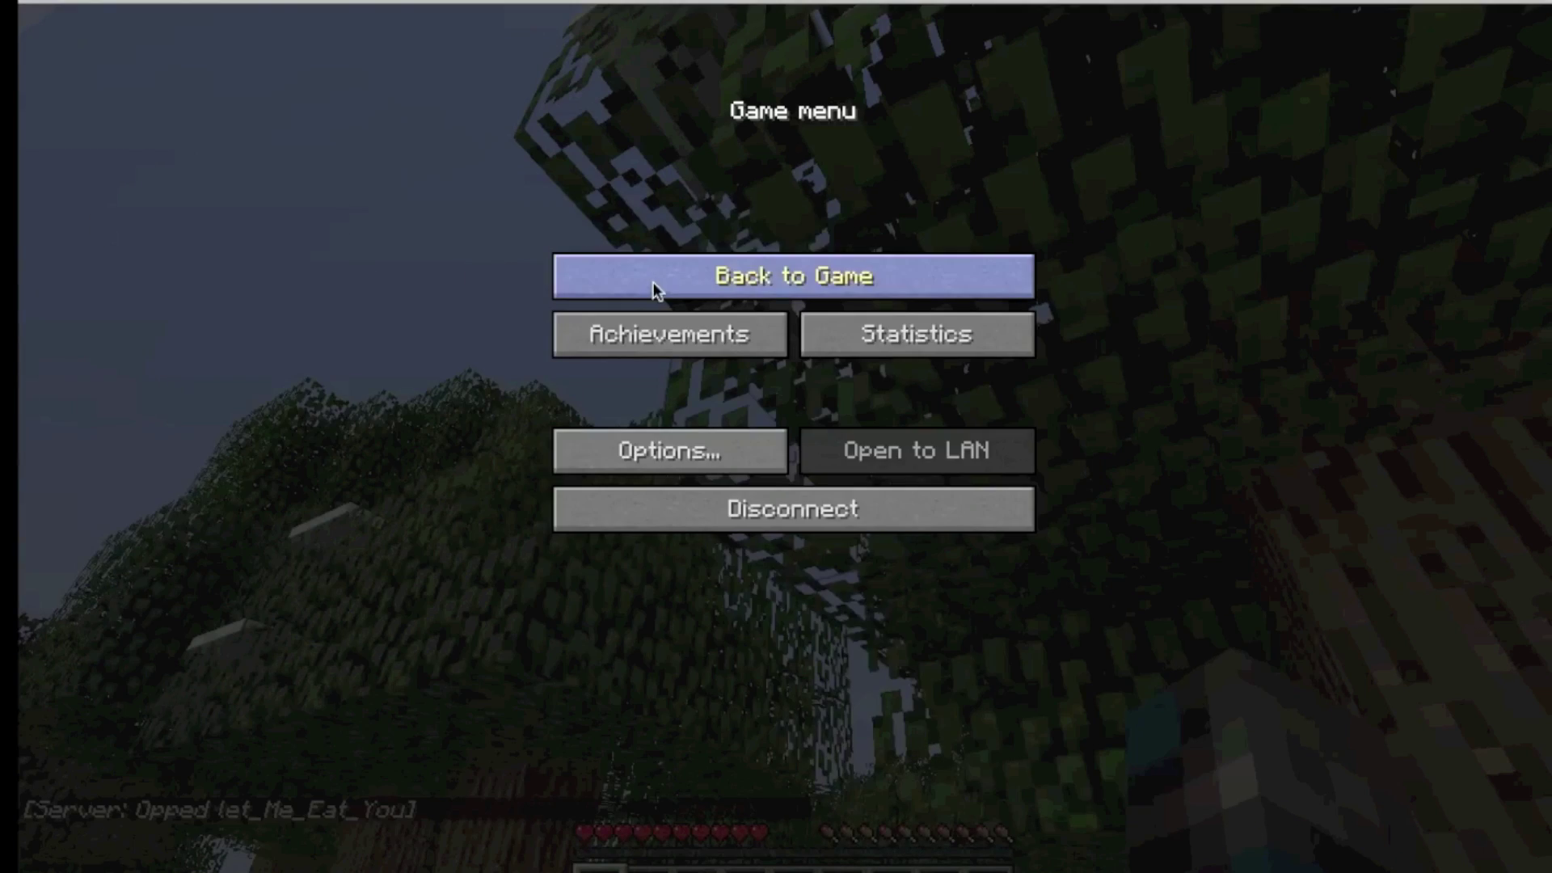
- Resume the game in Minecraft and switch the player to creative mode with a chat command
left_click(652, 285)
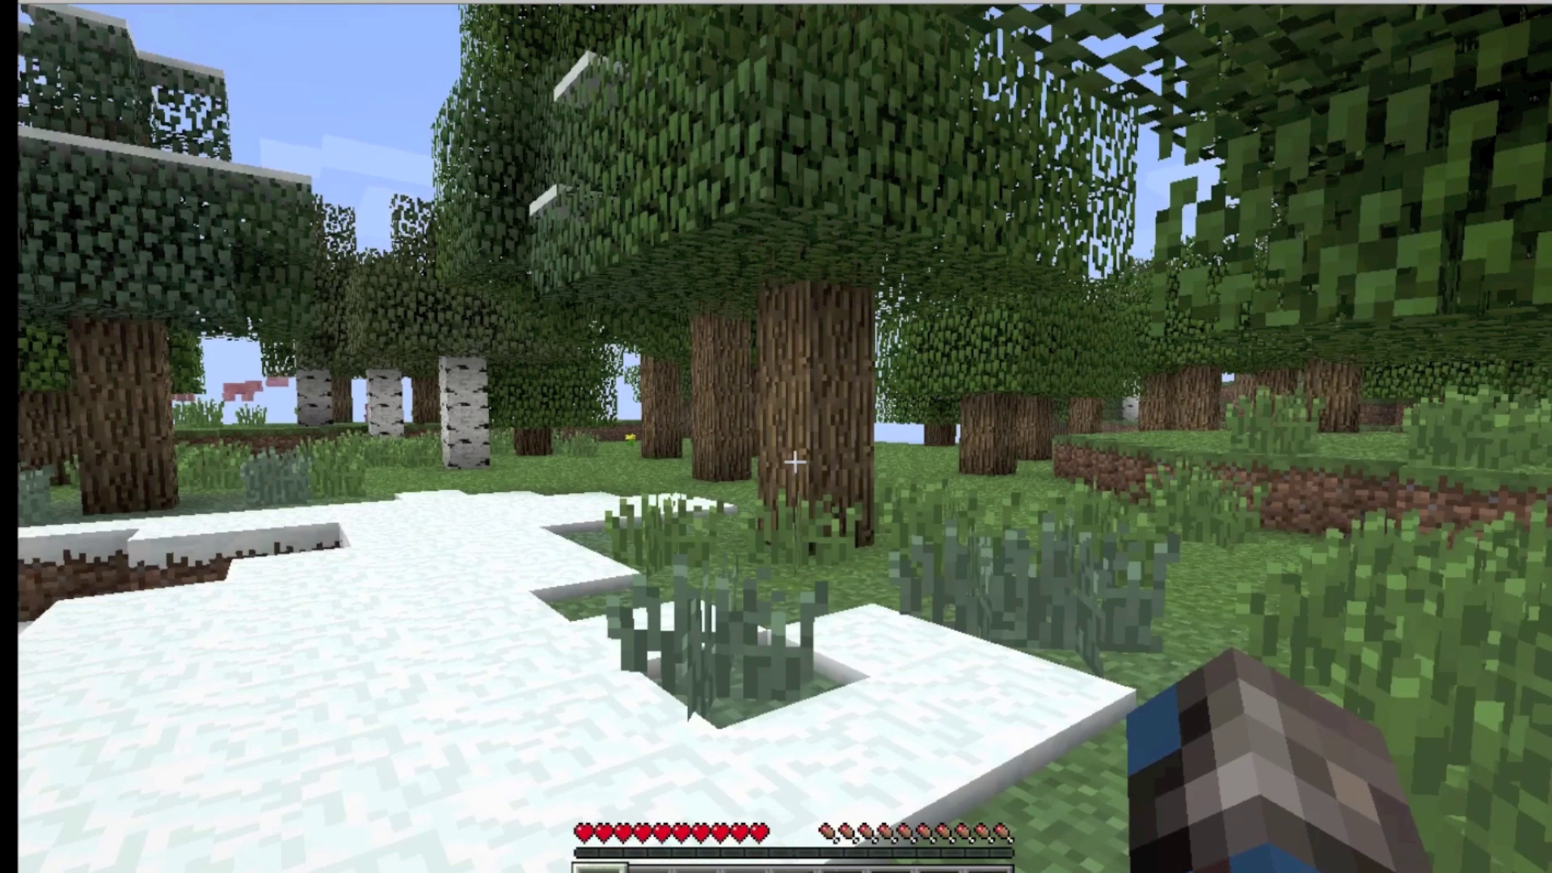
key("t")
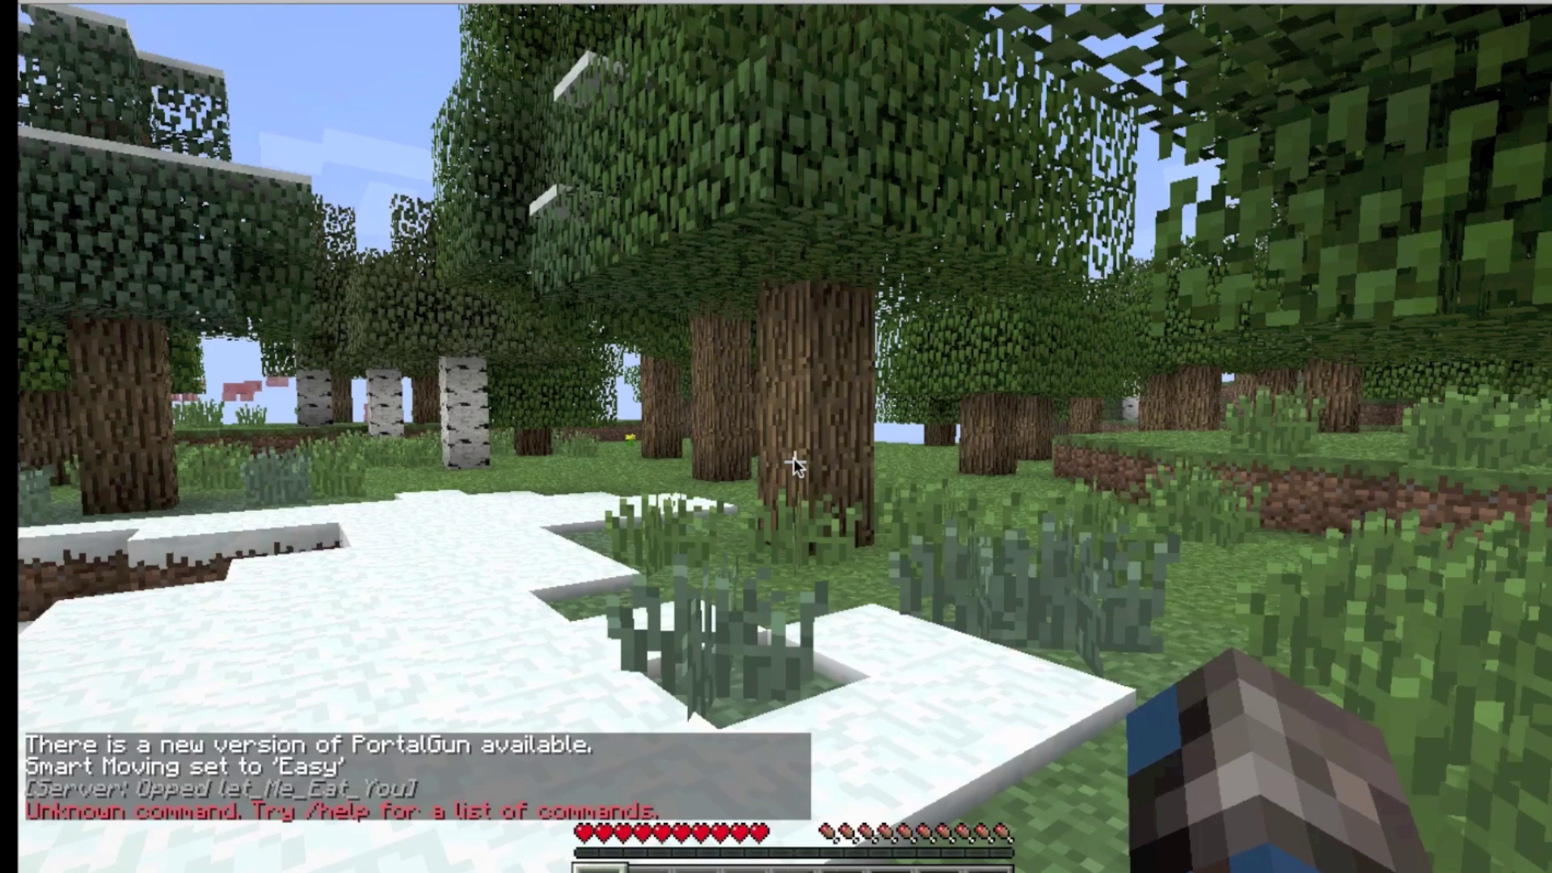
key("Return")
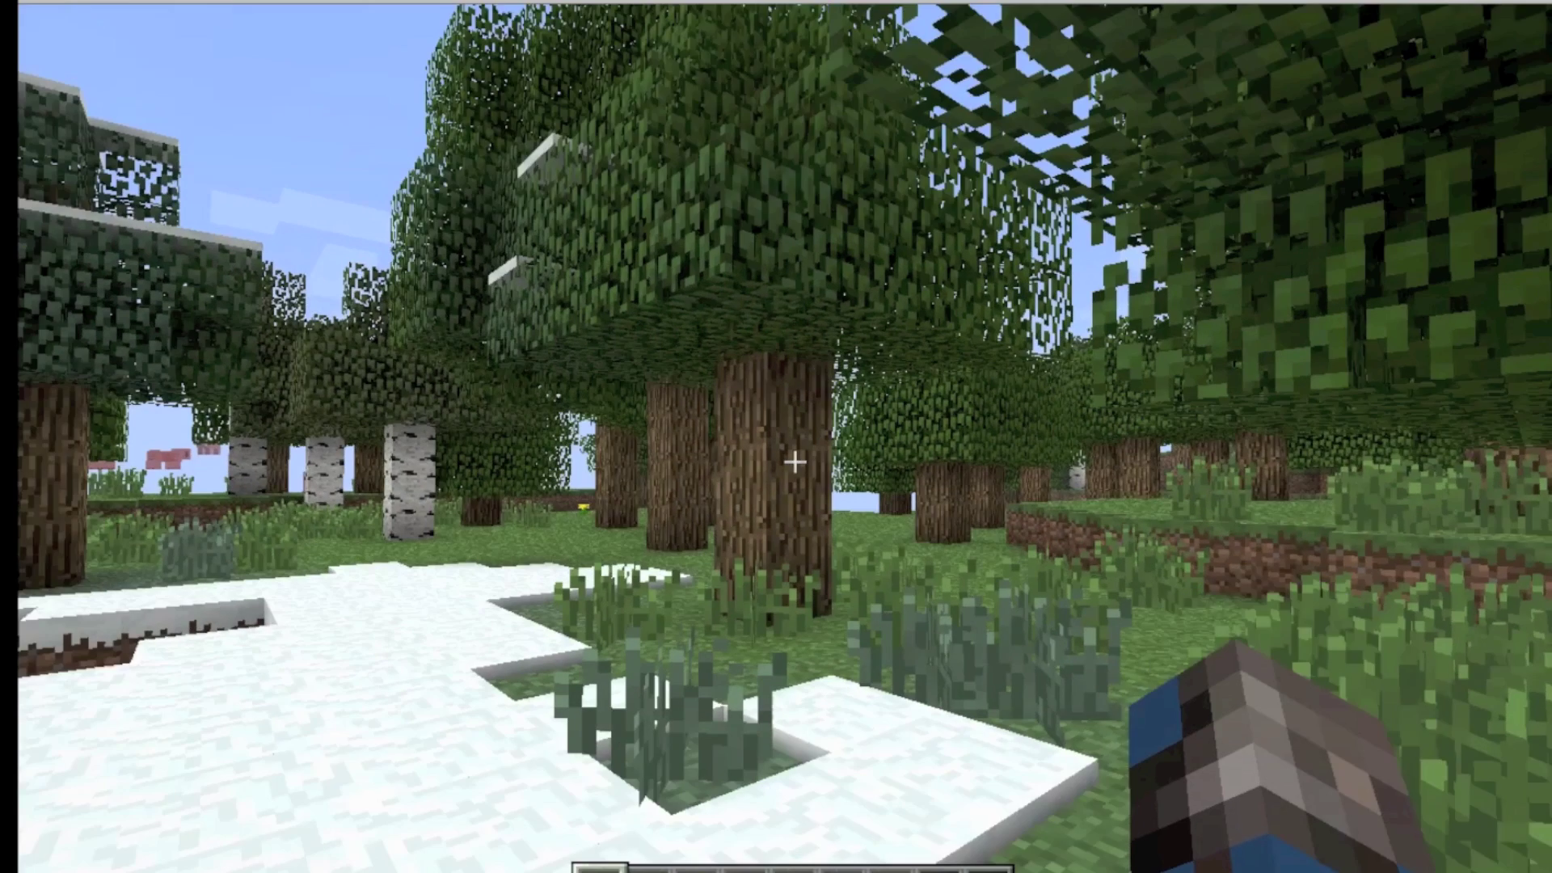
- Rebind the ZC_Use control to F in the game's controls settings and return to the game
key("Escape")
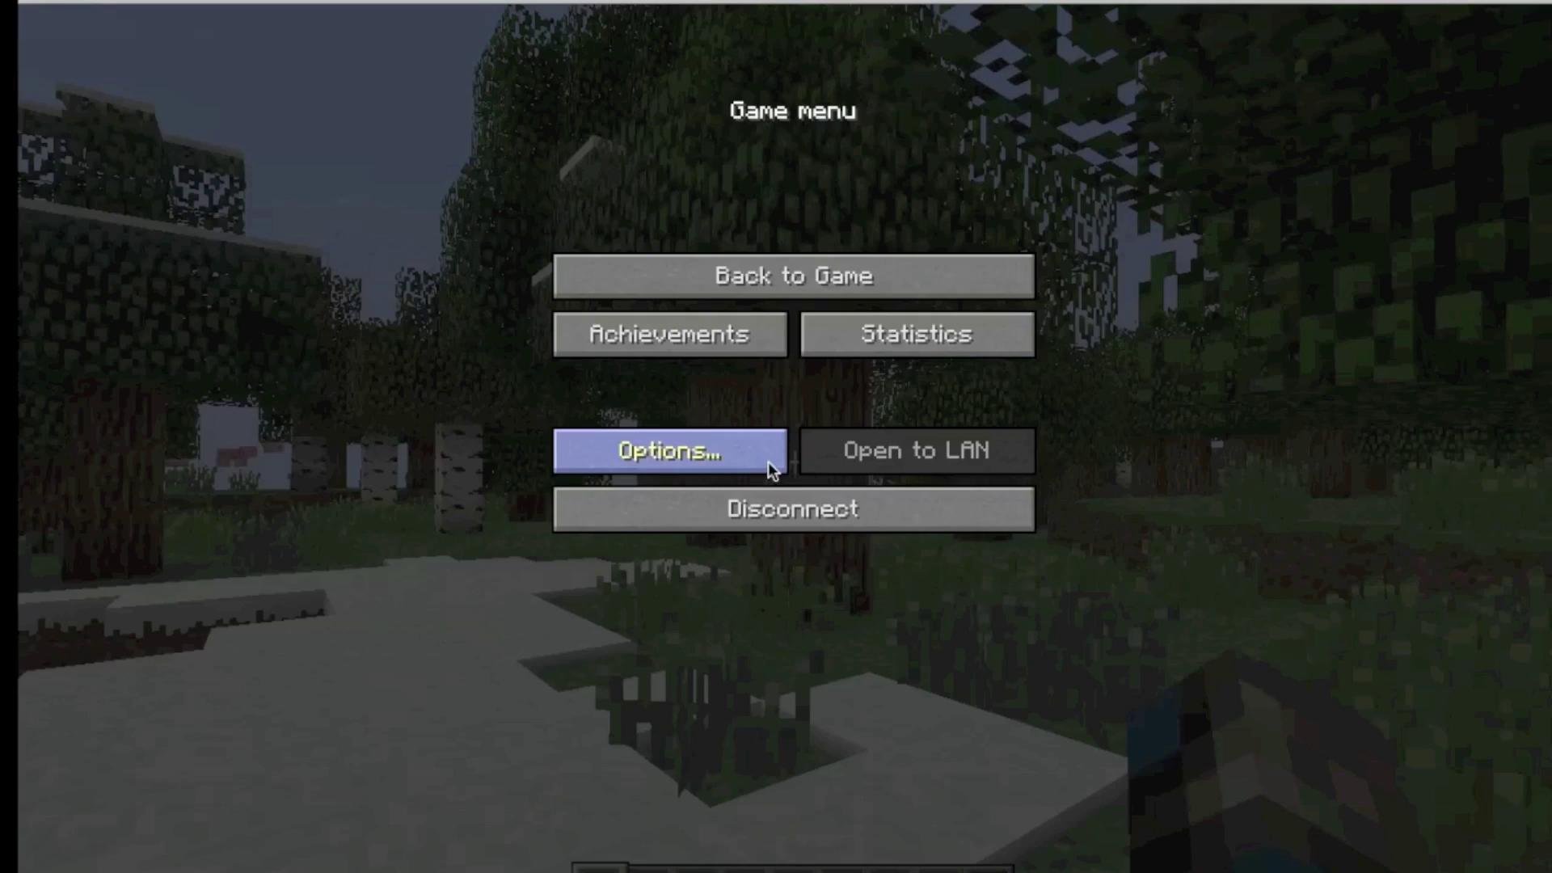
left_click(716, 457)
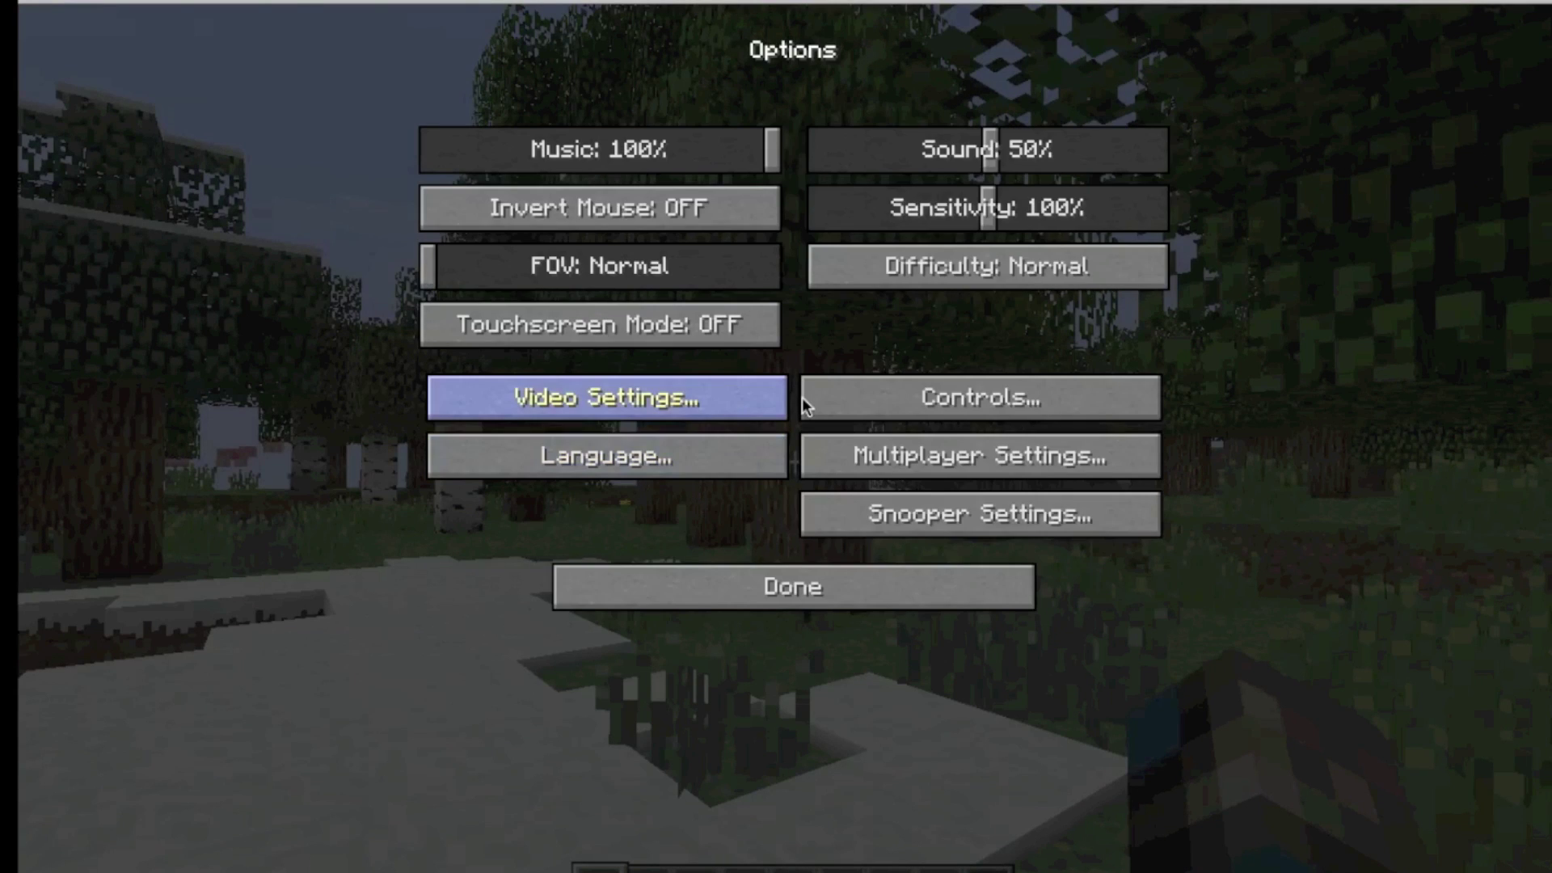
left_click(880, 391)
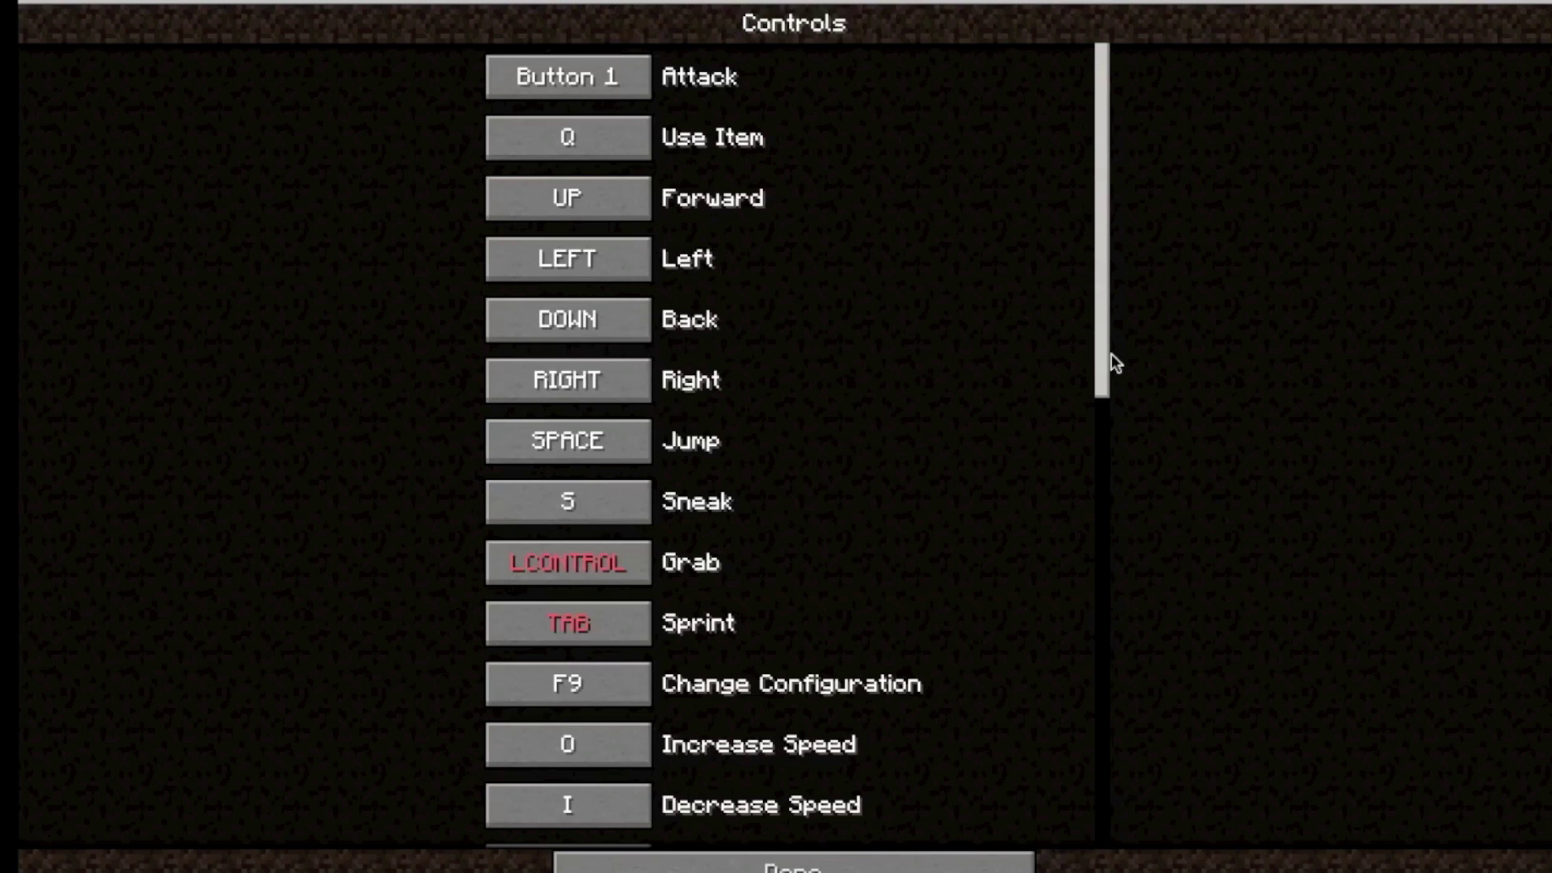
scroll(1108, 392, "down", 1)
scroll(1091, 530, "down", 10)
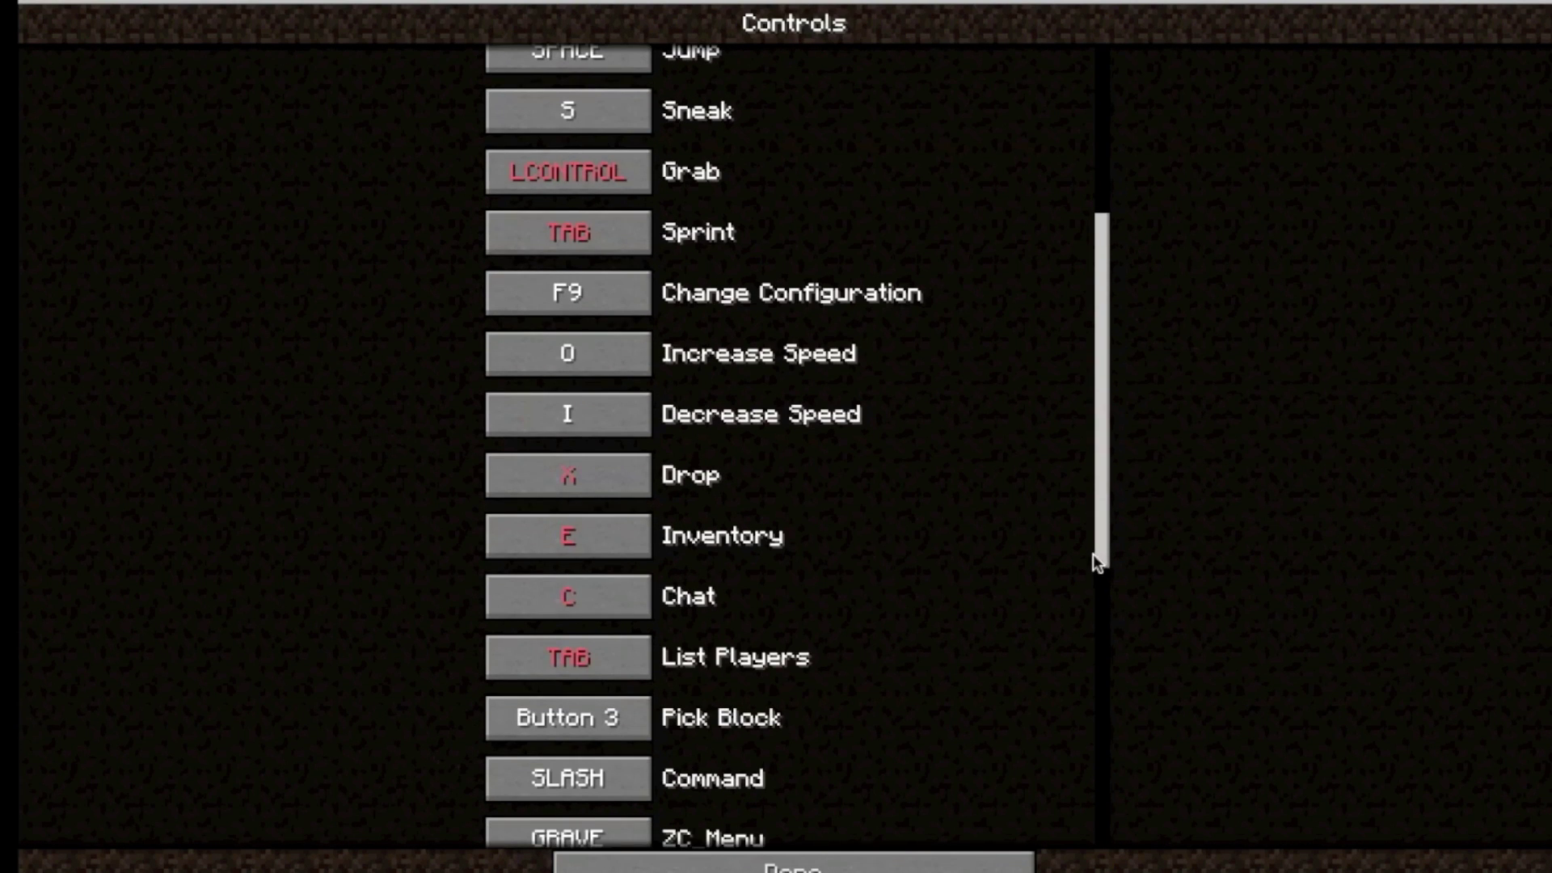
scroll(1094, 575, "down", 5)
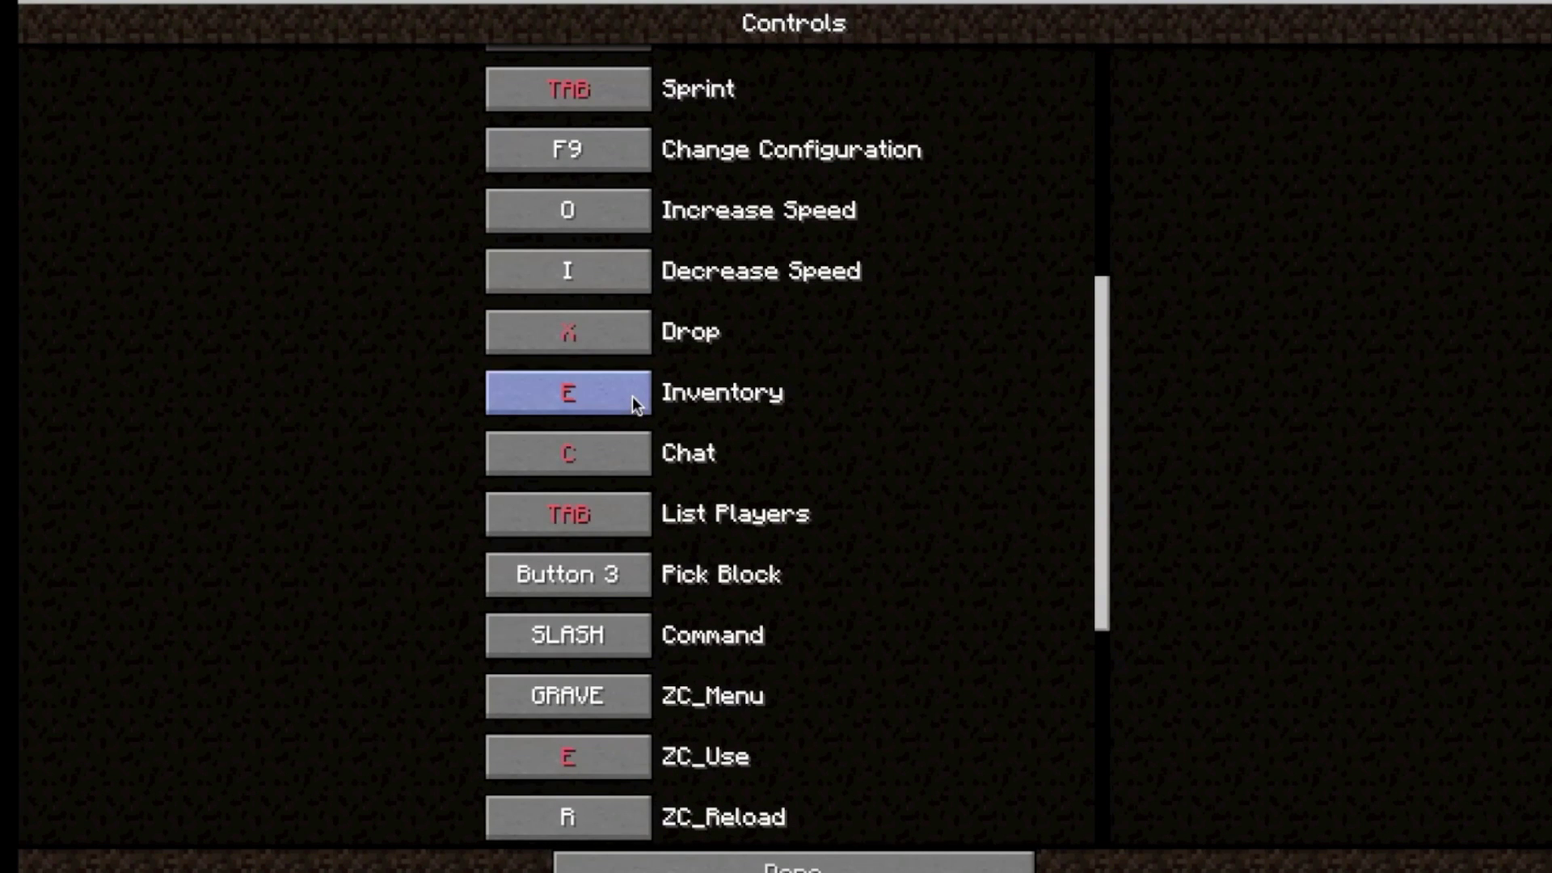
left_click(604, 758)
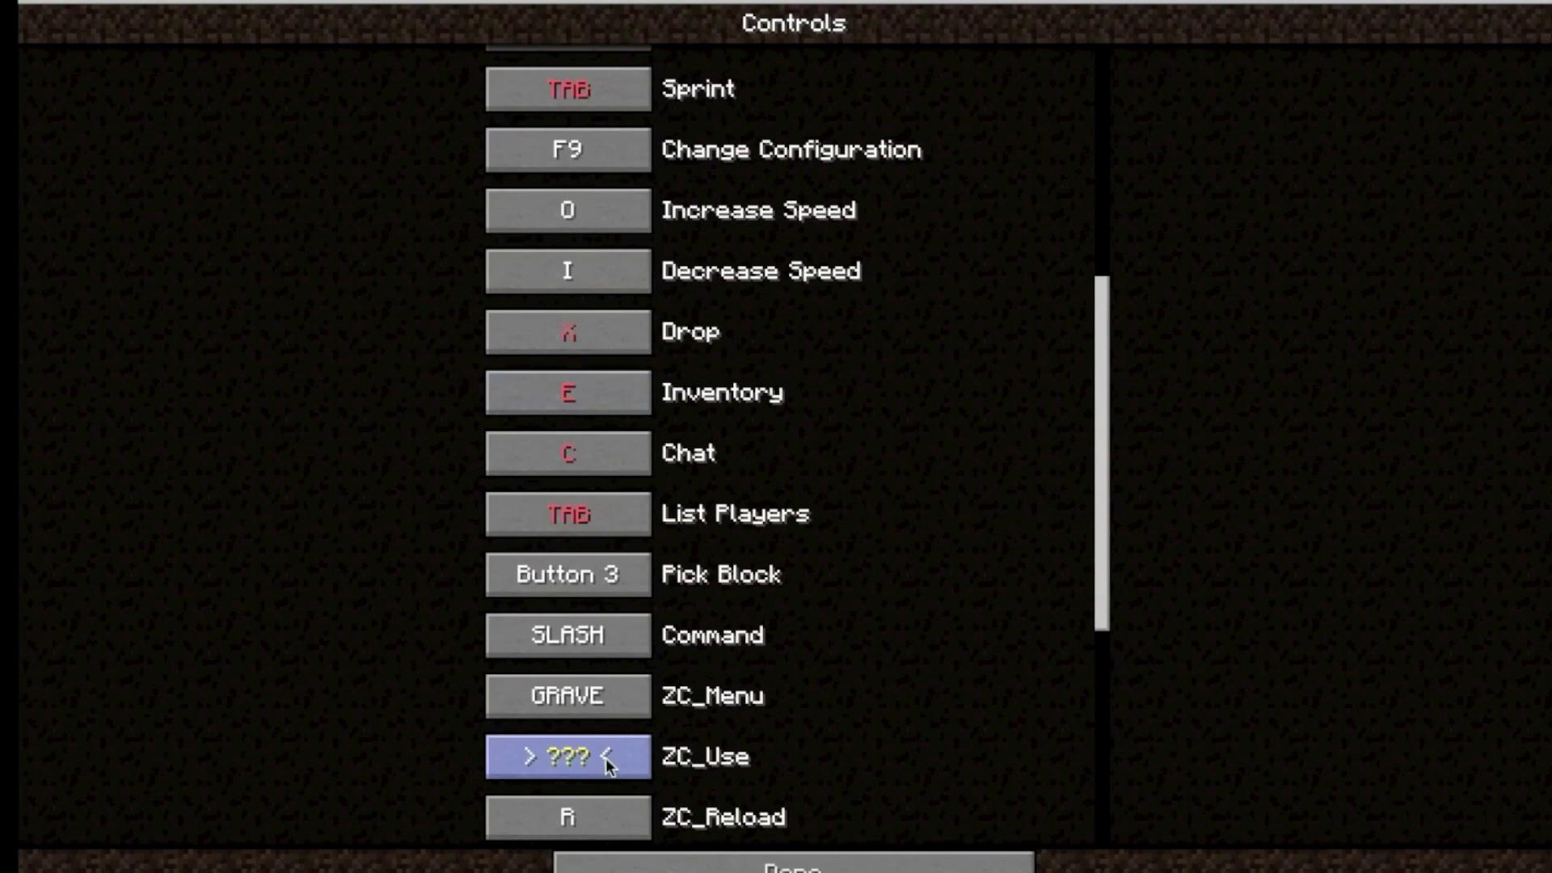
key("f")
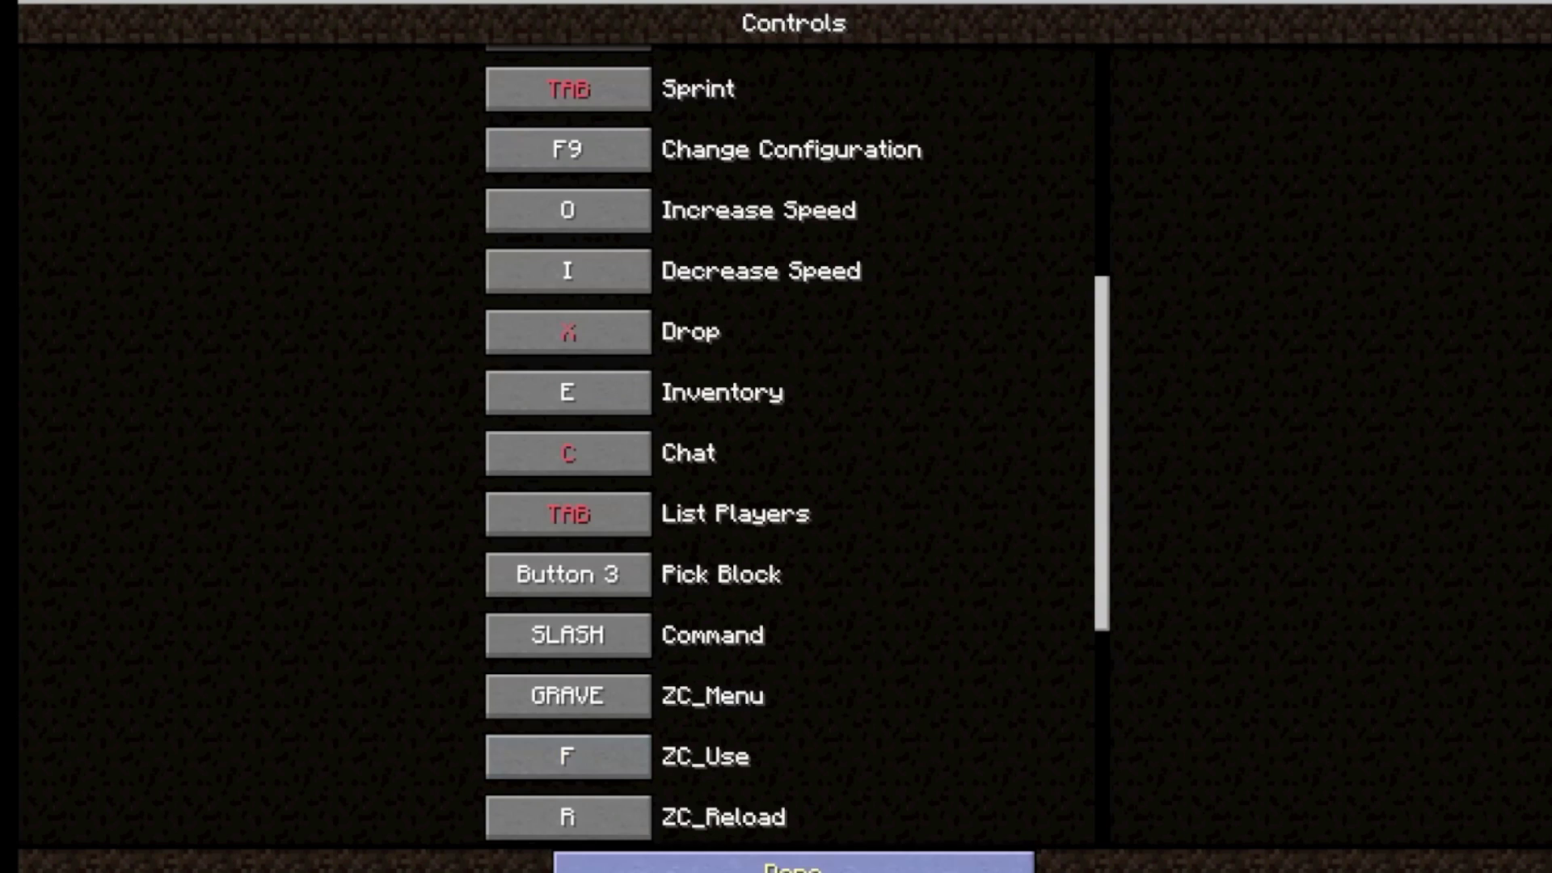
left_click(738, 858)
key("Escape")
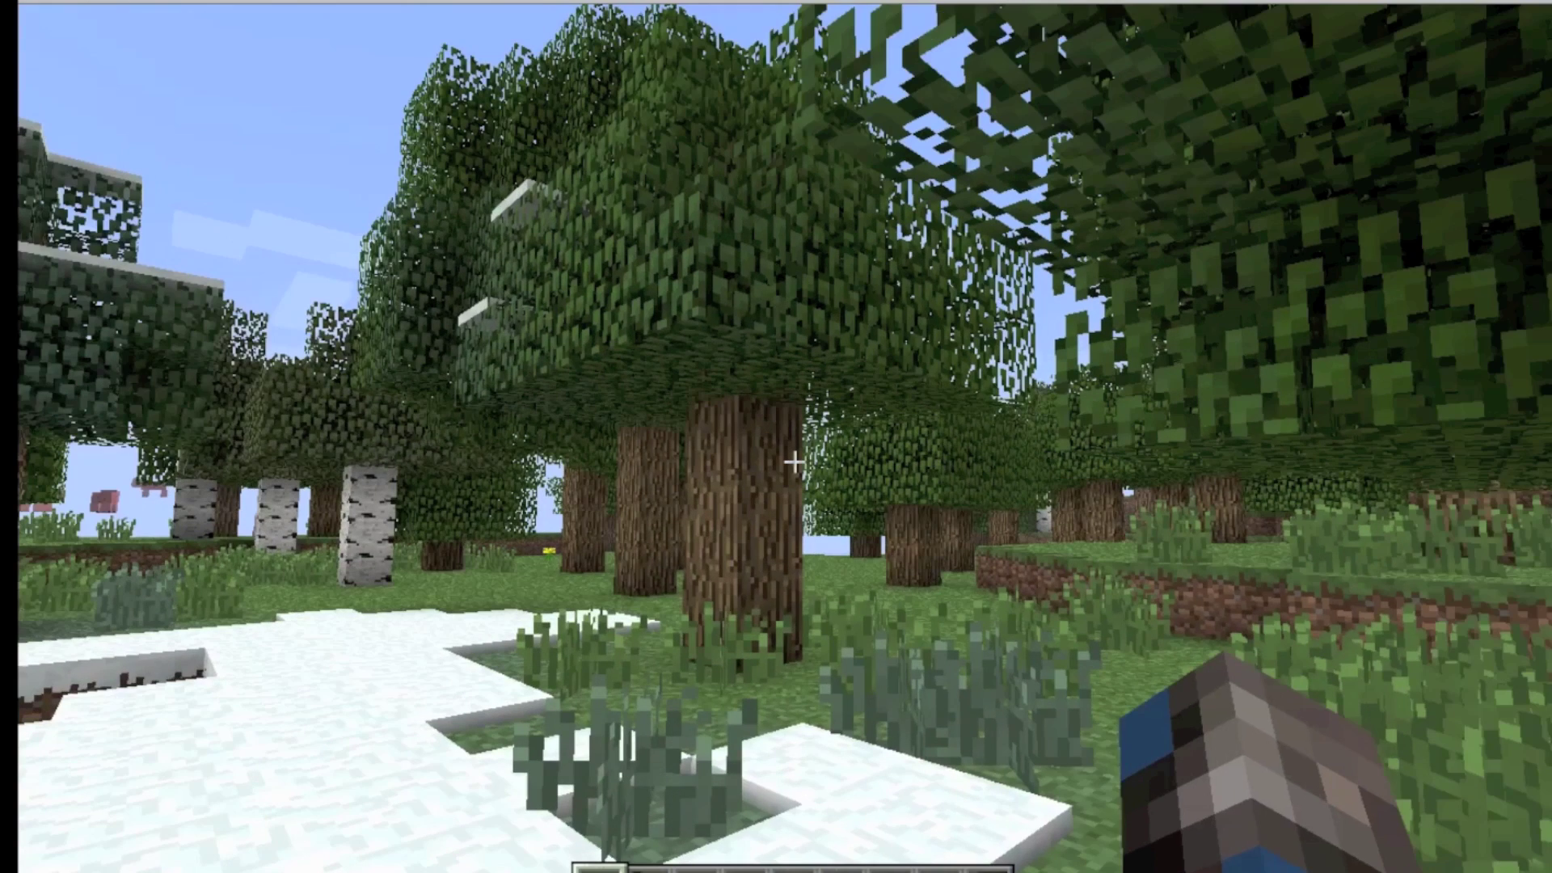
- Search the inventory's item list for "por", add a Portal Gun to the hotbar, and return to the world
key("a")
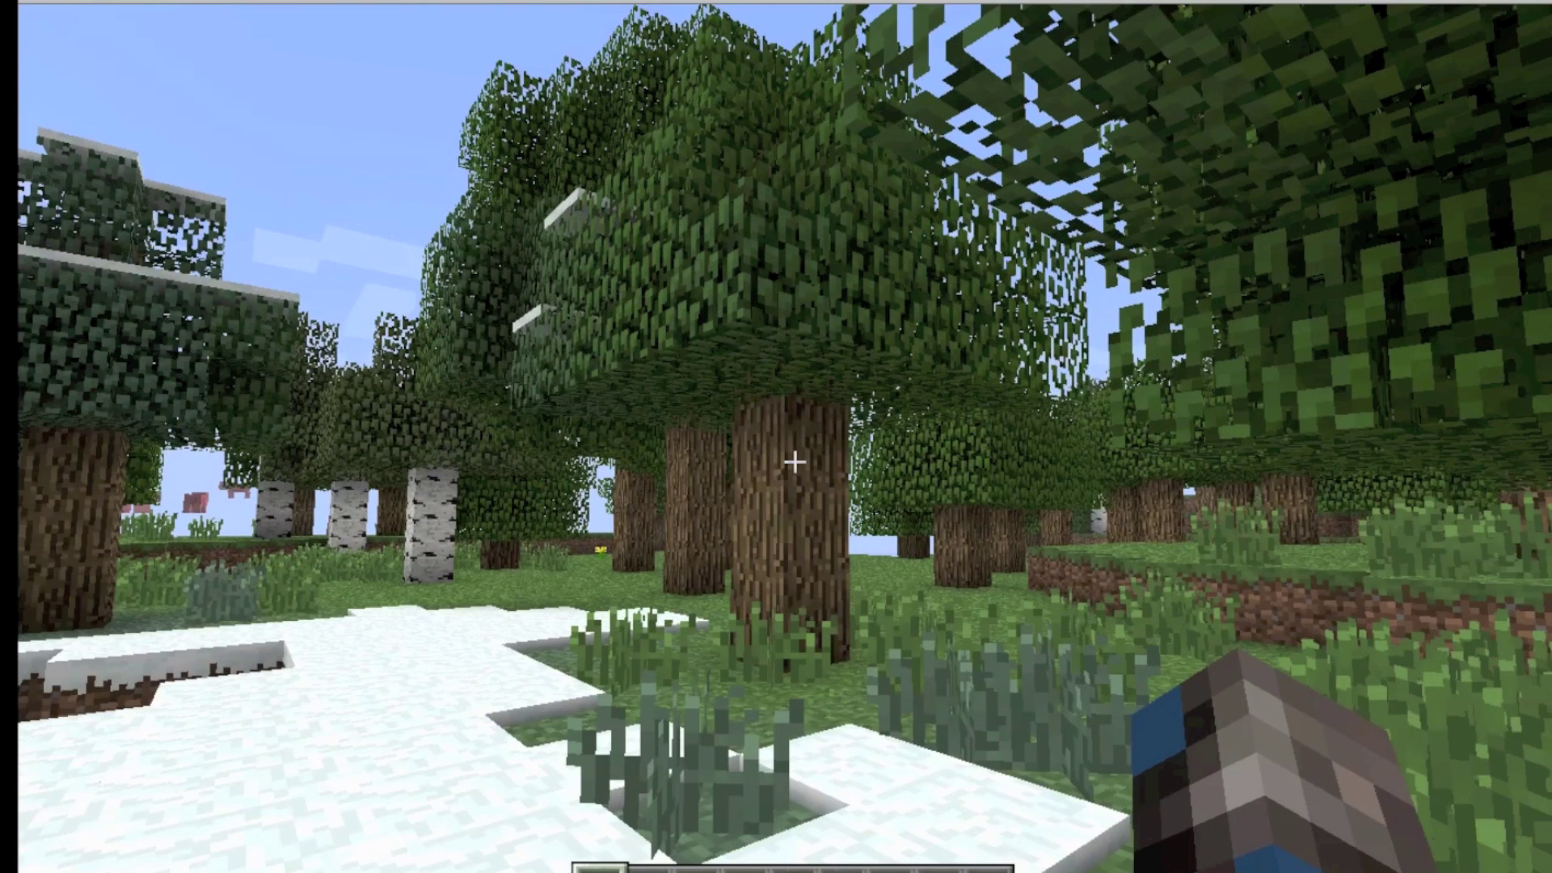
key("a")
key("e")
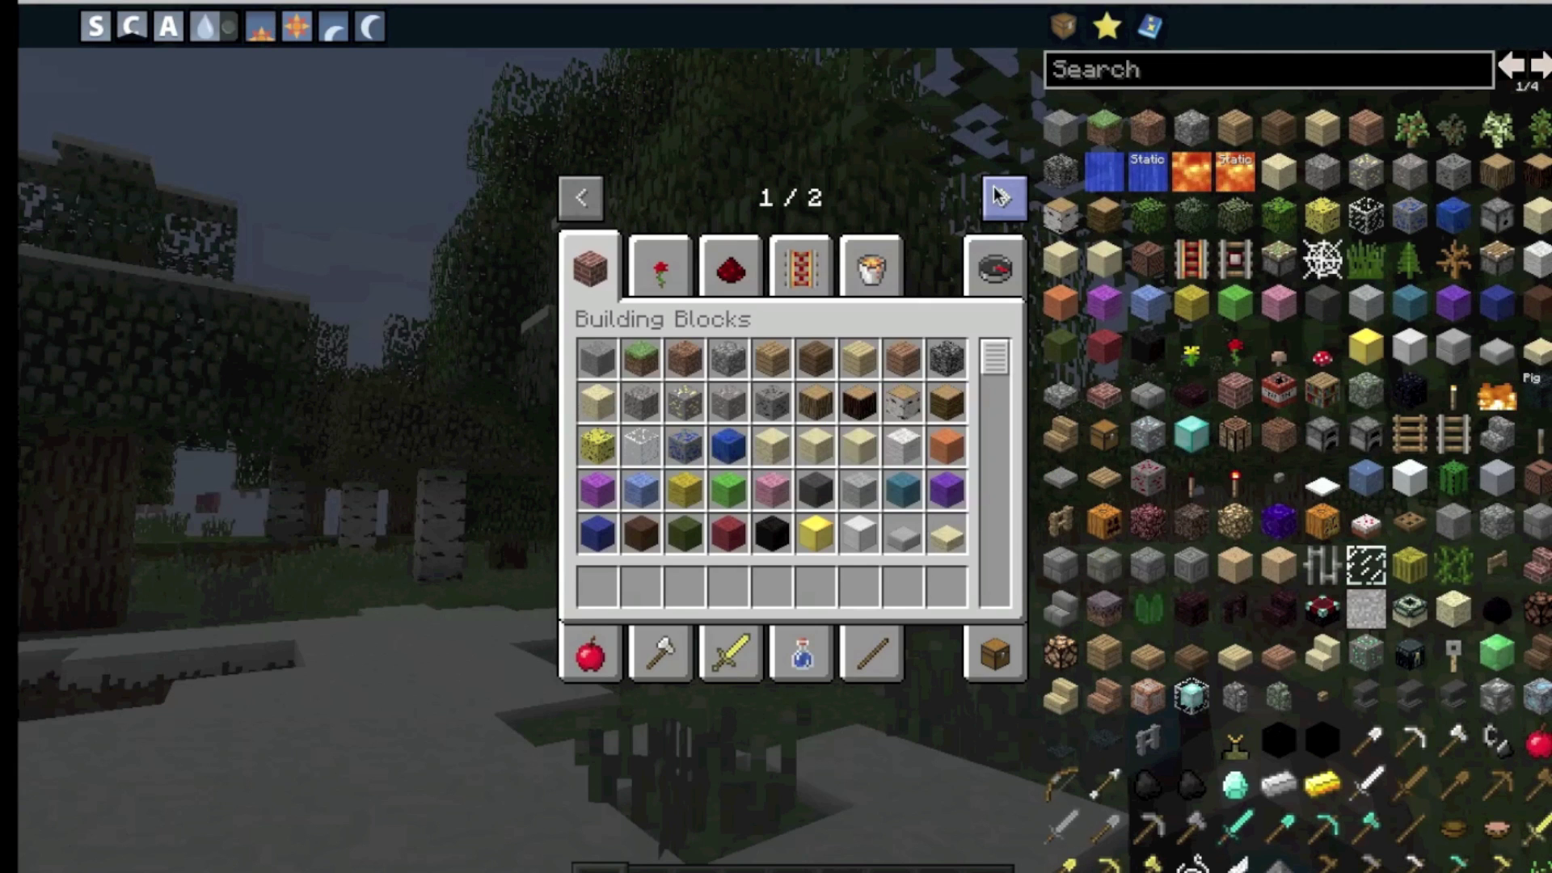
left_click(1091, 70)
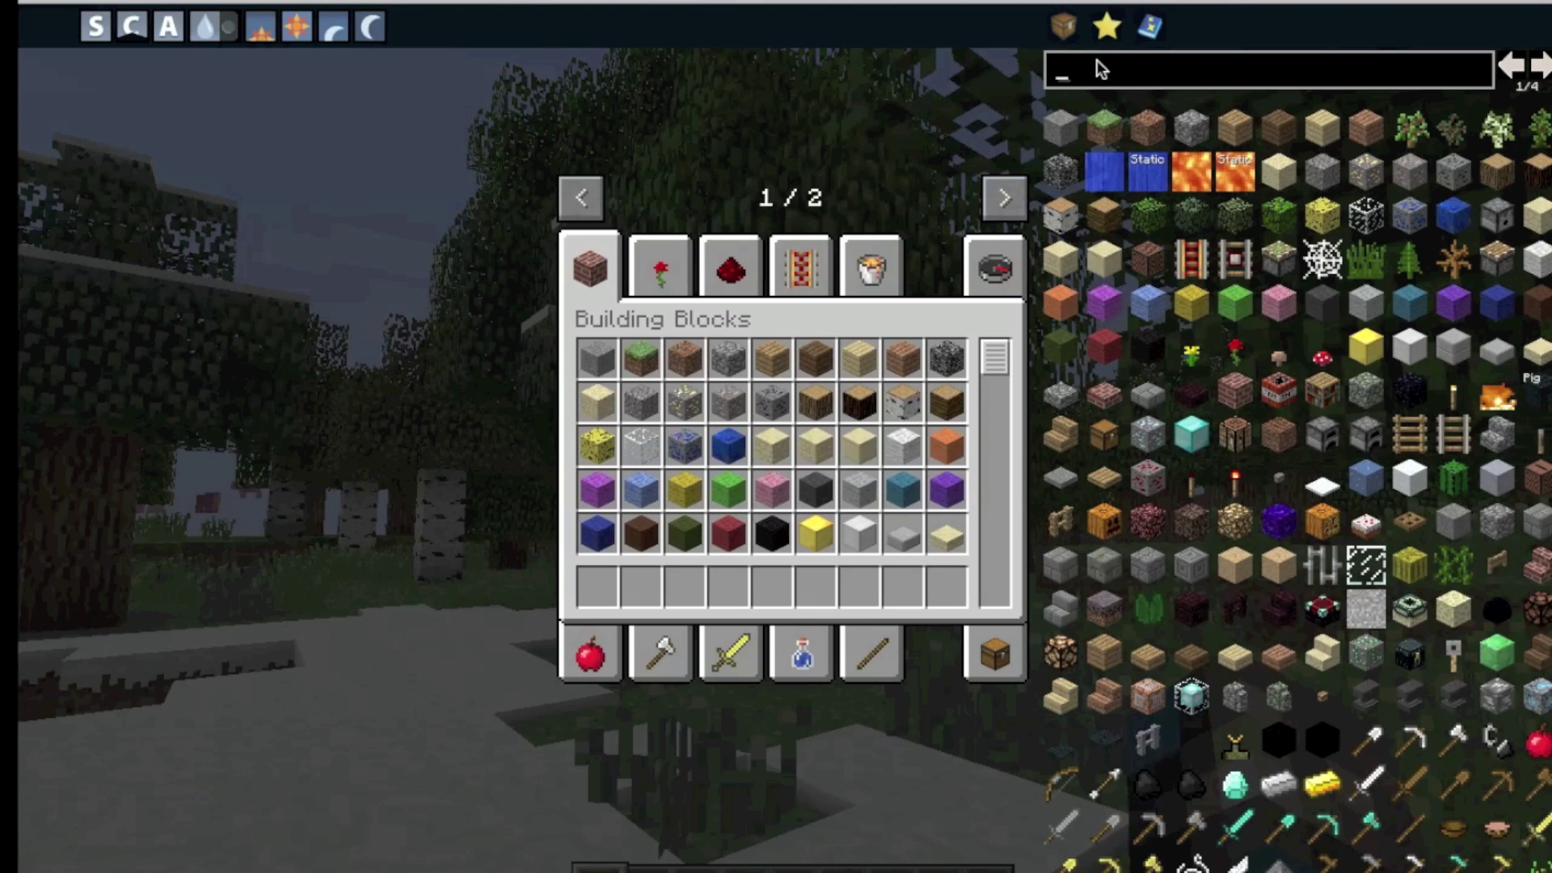
type("p")
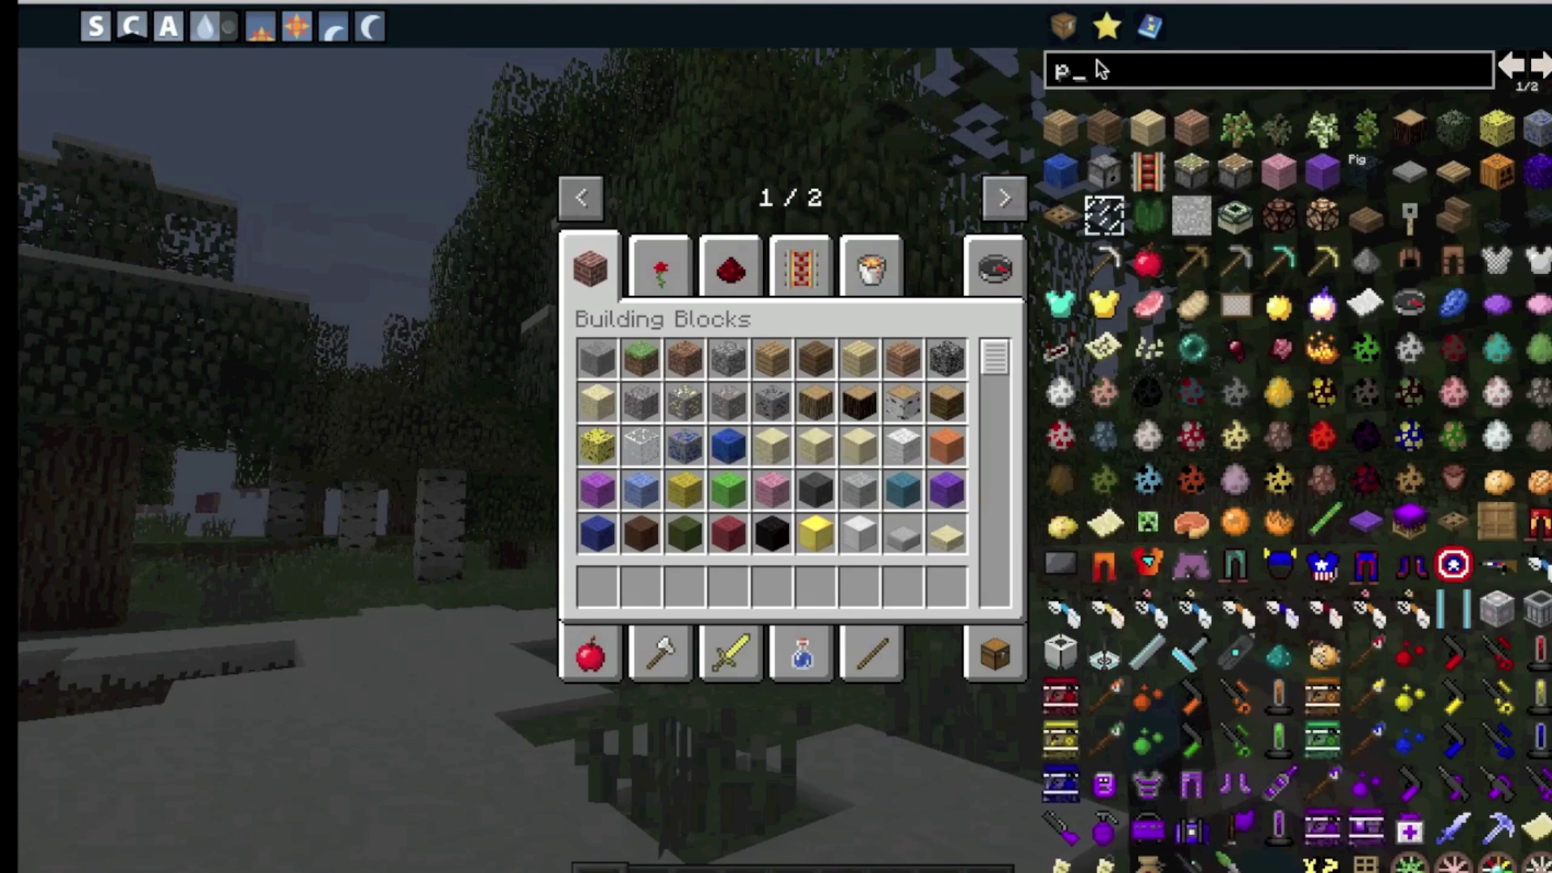
type("or")
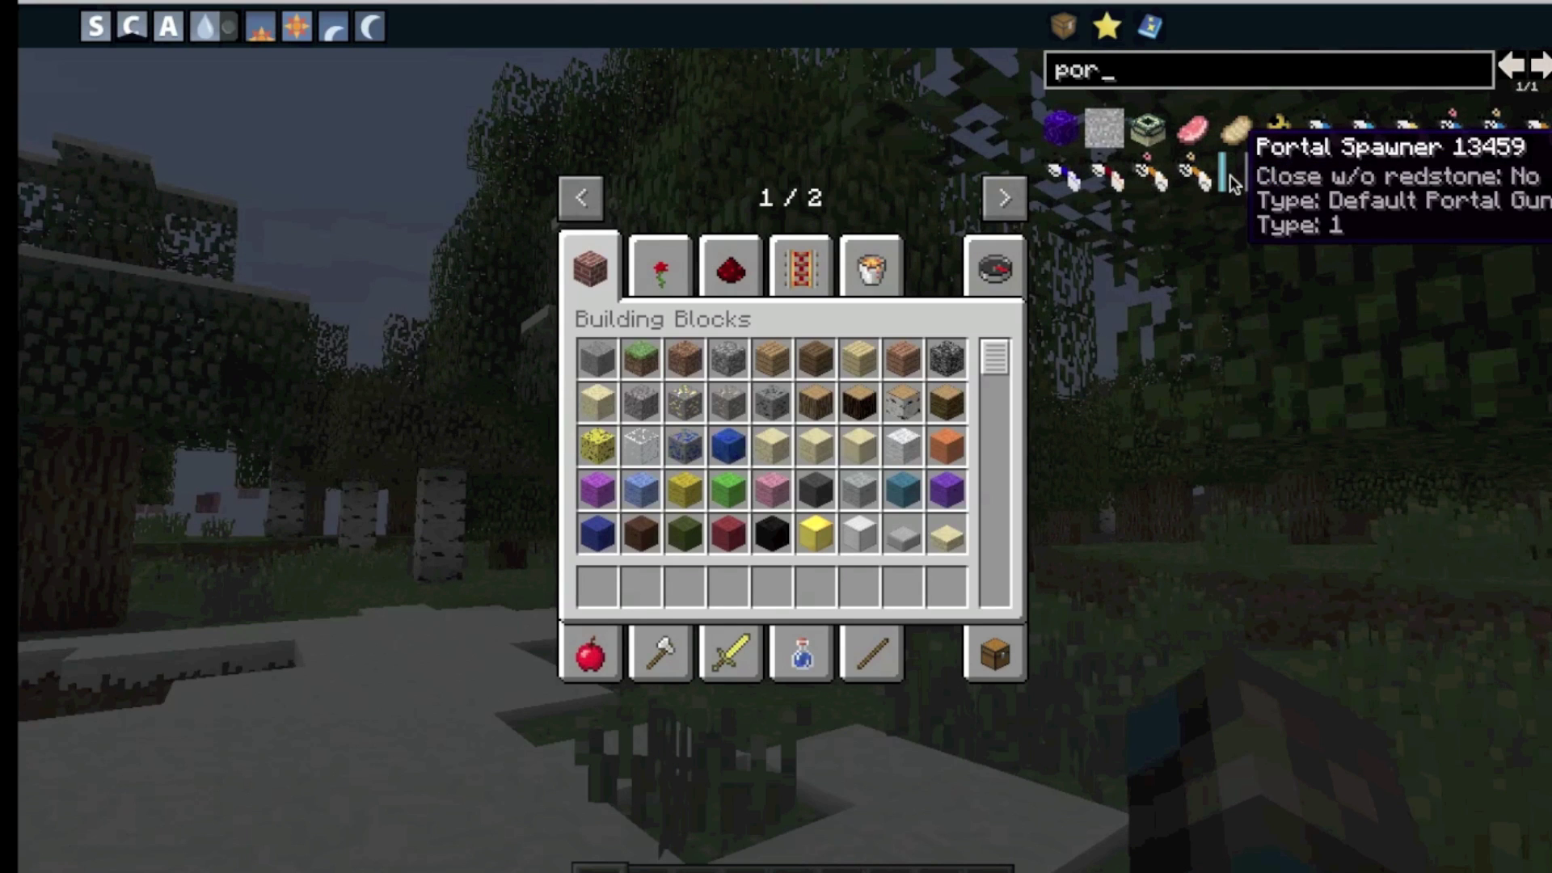
left_click(1068, 171)
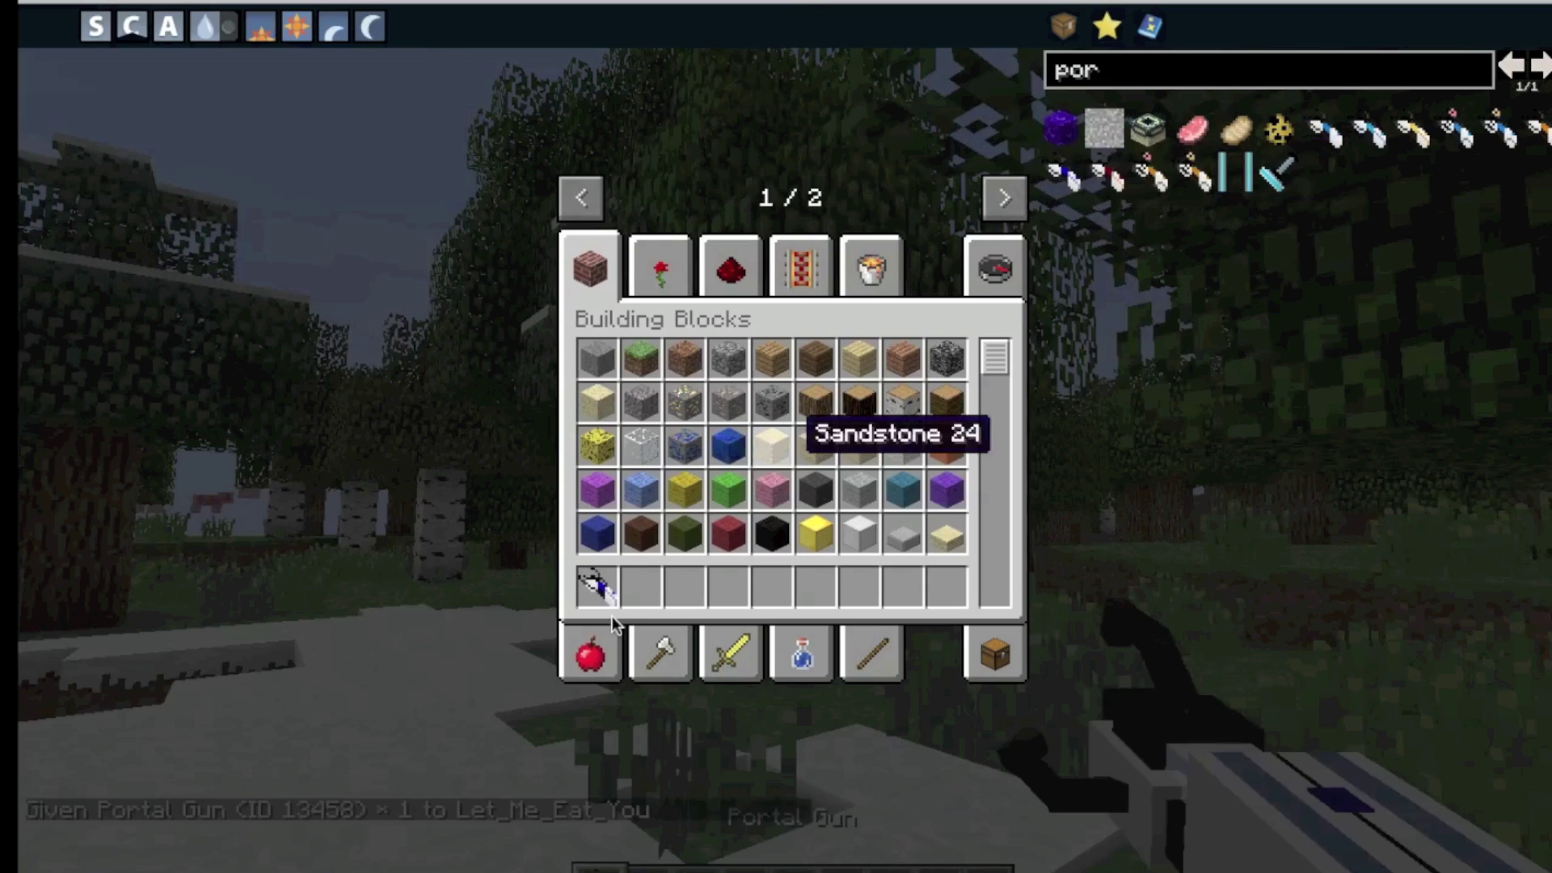
key("e")
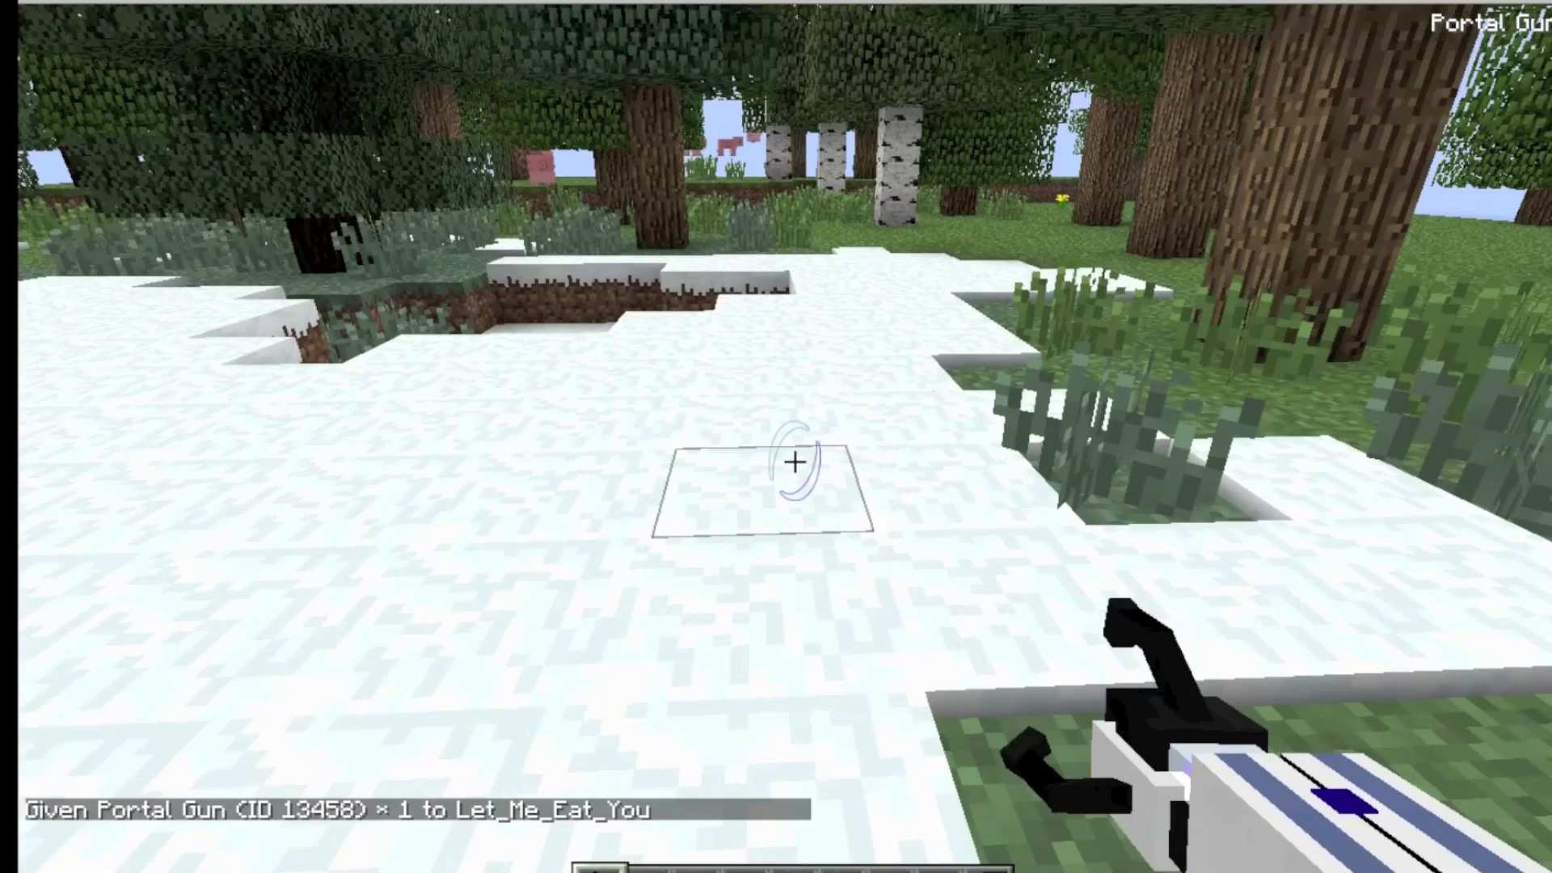
- Fire the Portal Gun at two spots on the grass beside the snow, and pause the game
key("w")
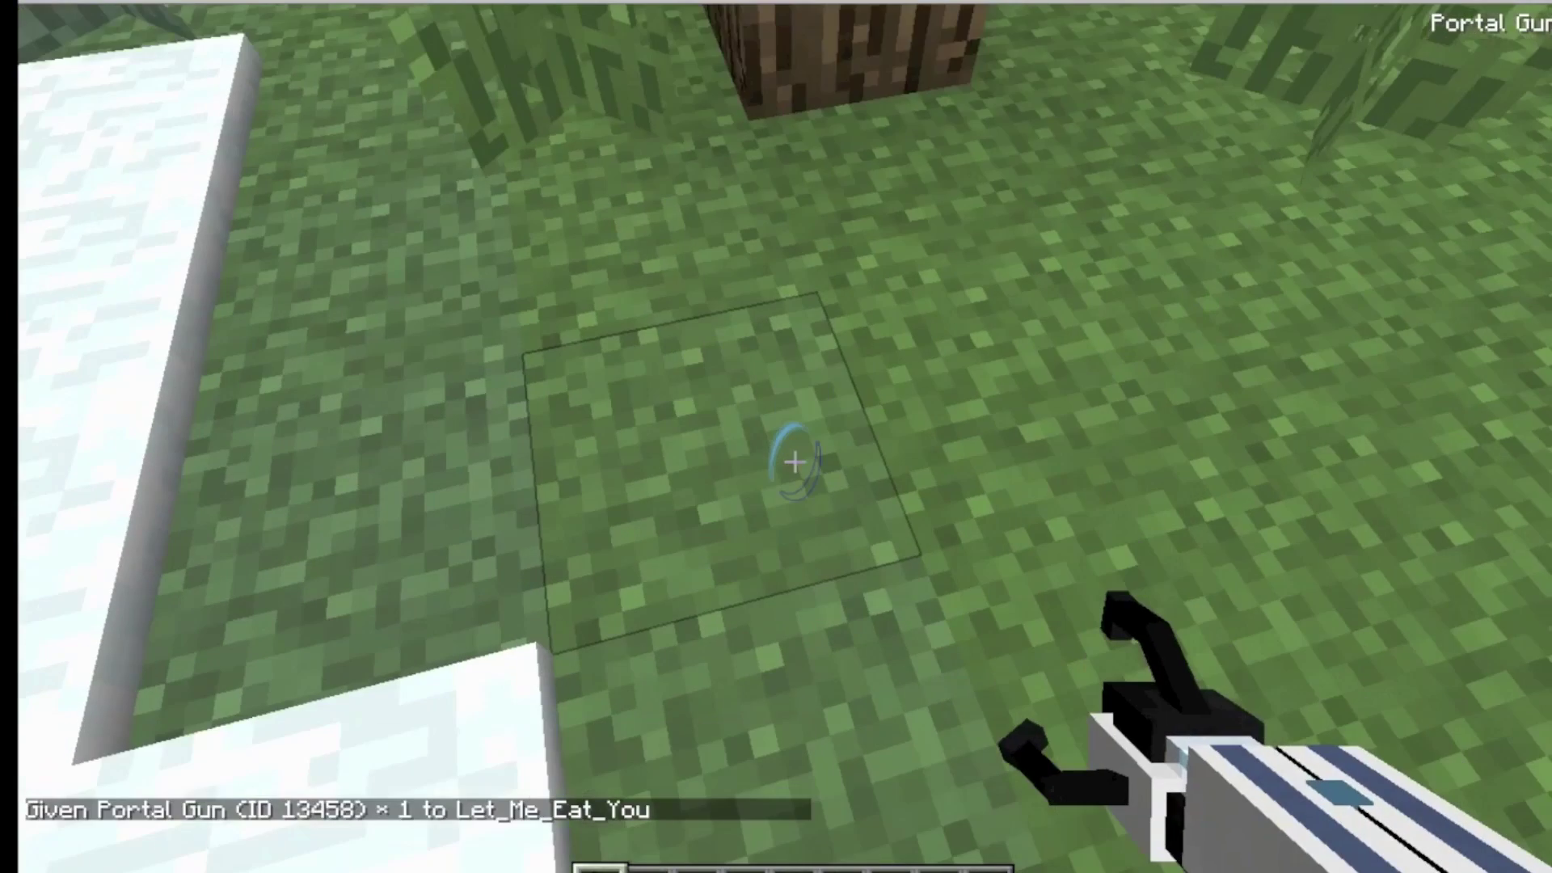
left_click(795, 463)
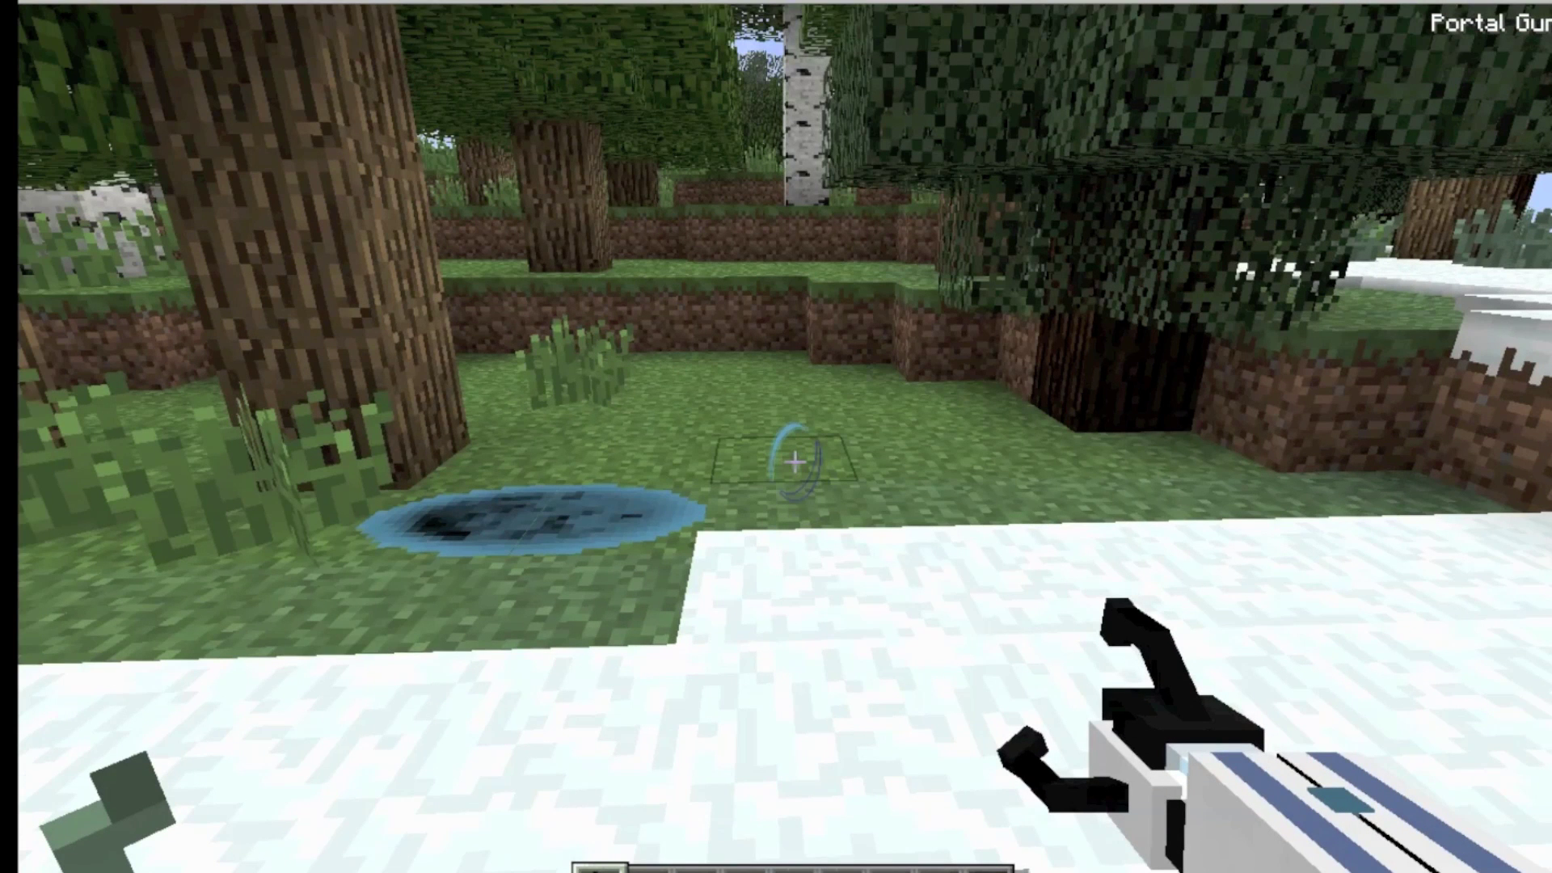
left_click(795, 462)
key("w")
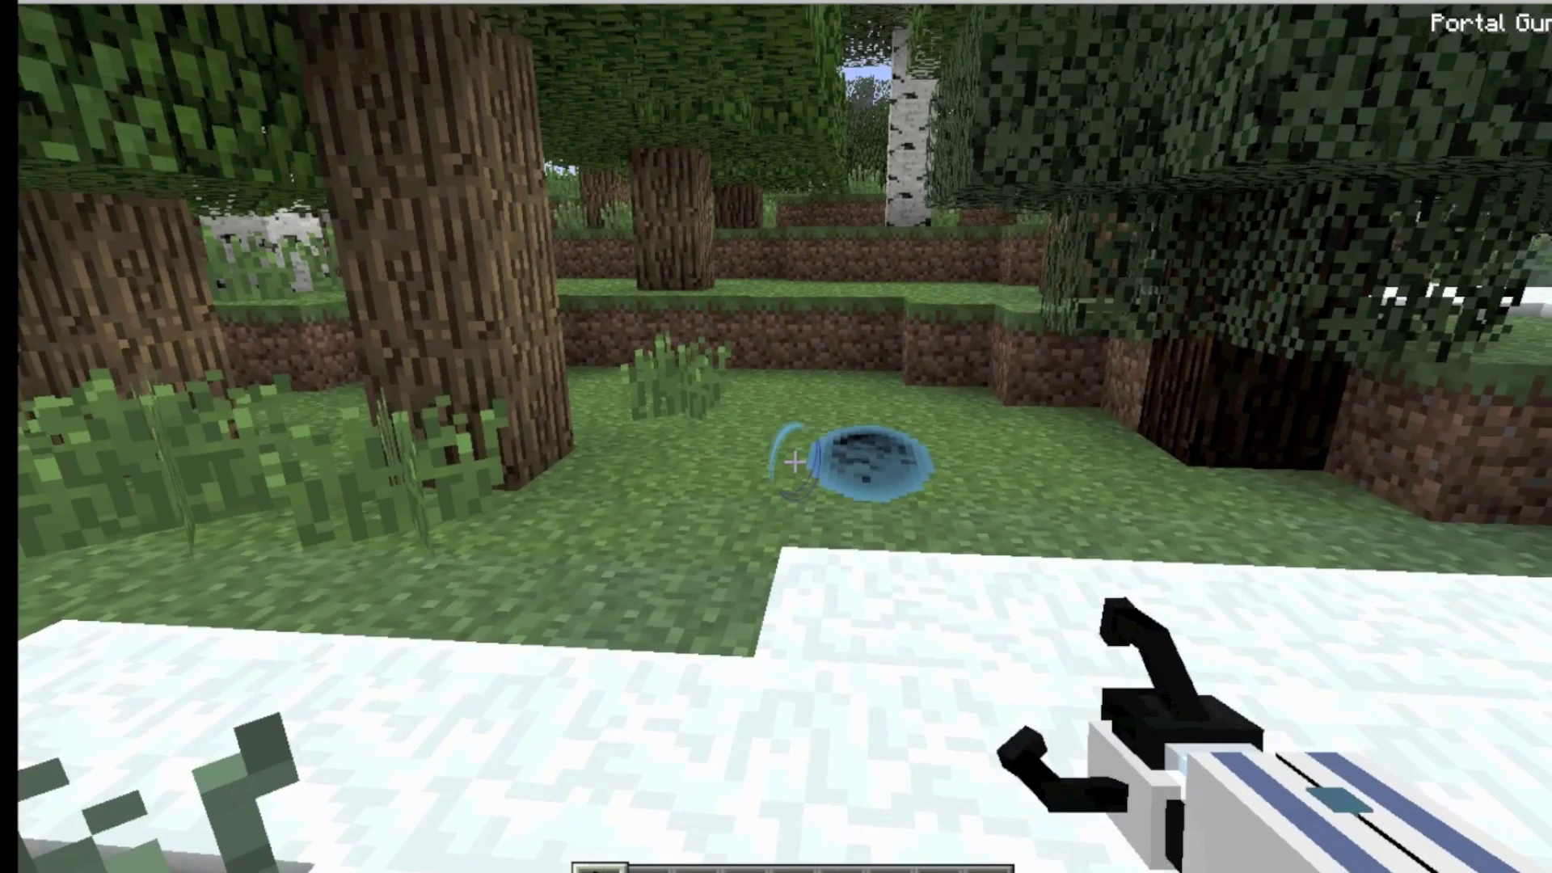
key("Escape")
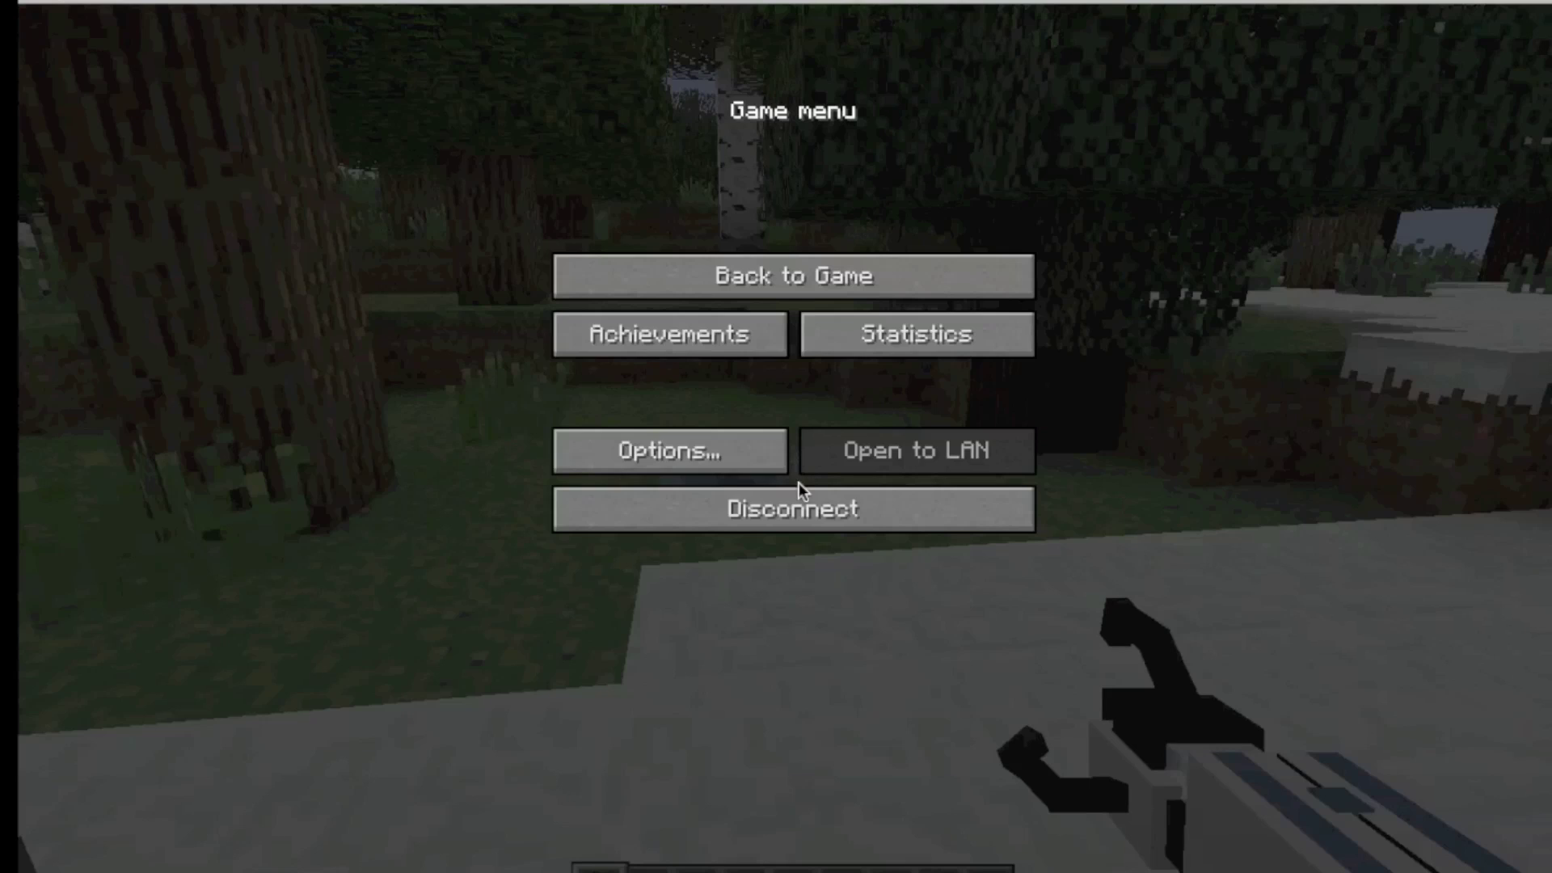